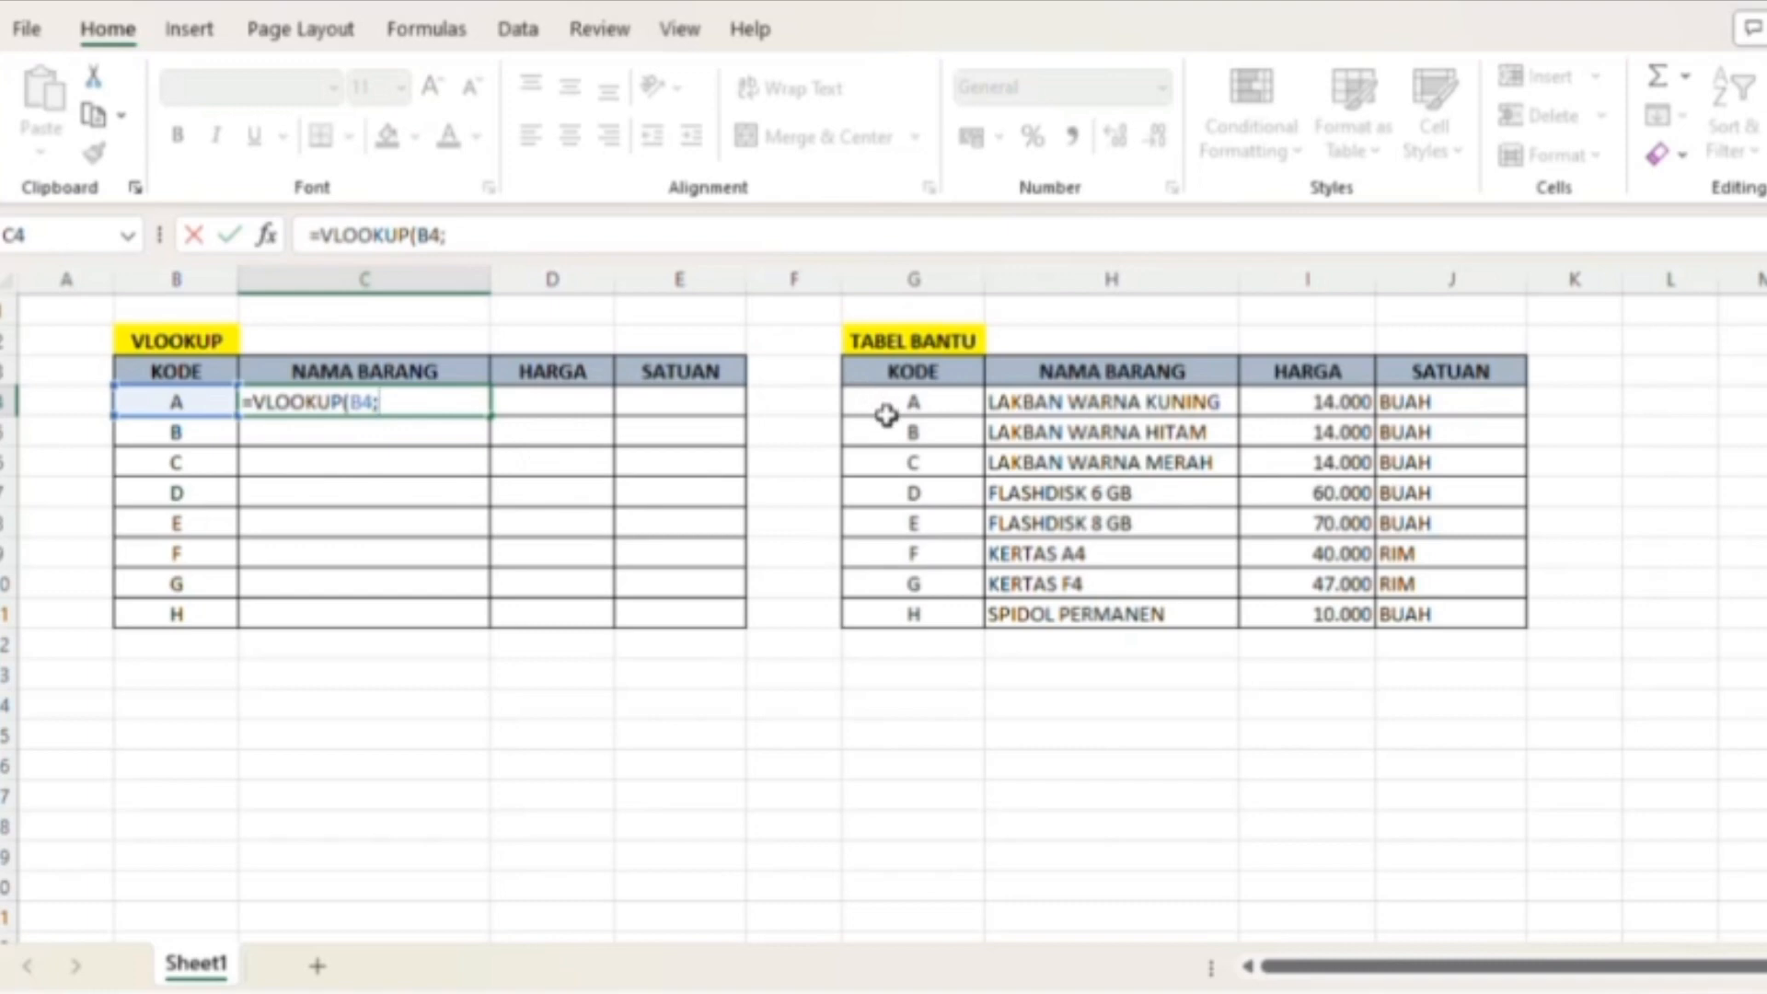
# Complete the lookup formula in C4 as =VLOOKUP(B4;$G$4:$J$11;2;FALSE), using the absolute TABEL BANTU range
pyautogui.moveTo(886, 414); pyautogui.dragTo(1102, 505)
pyautogui.moveTo(1312, 563); pyautogui.dragTo(1397, 614)
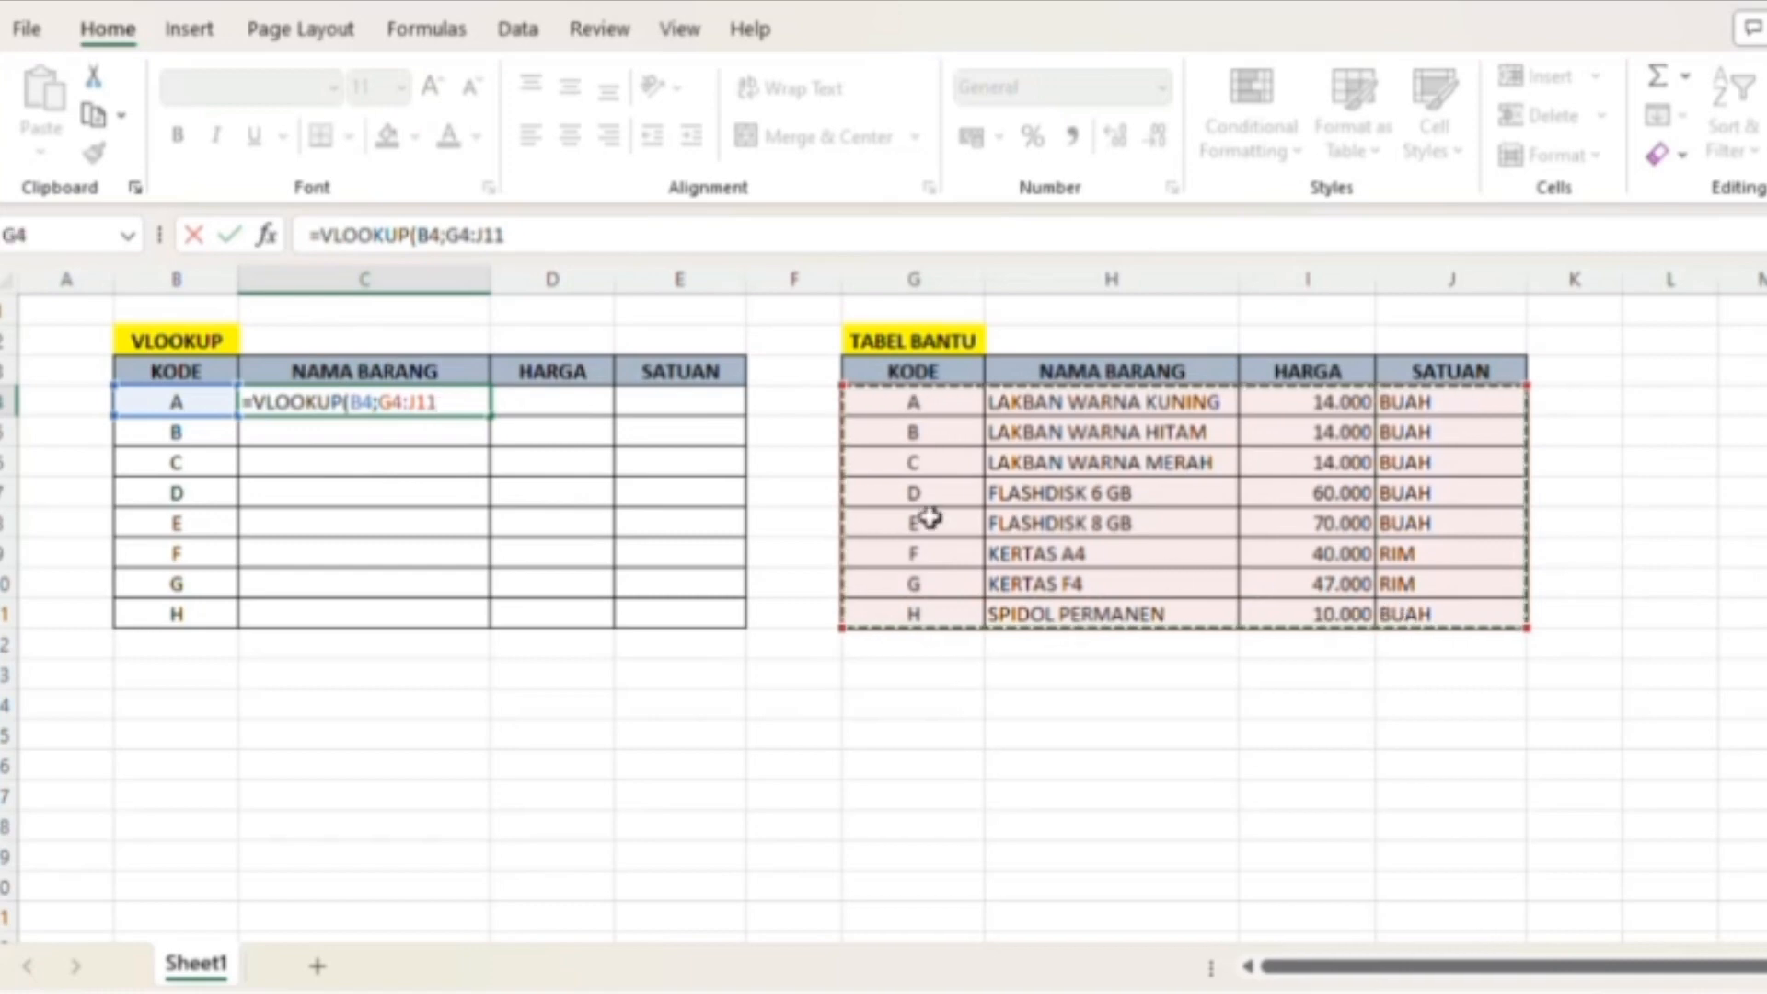
pyautogui.press('F4')
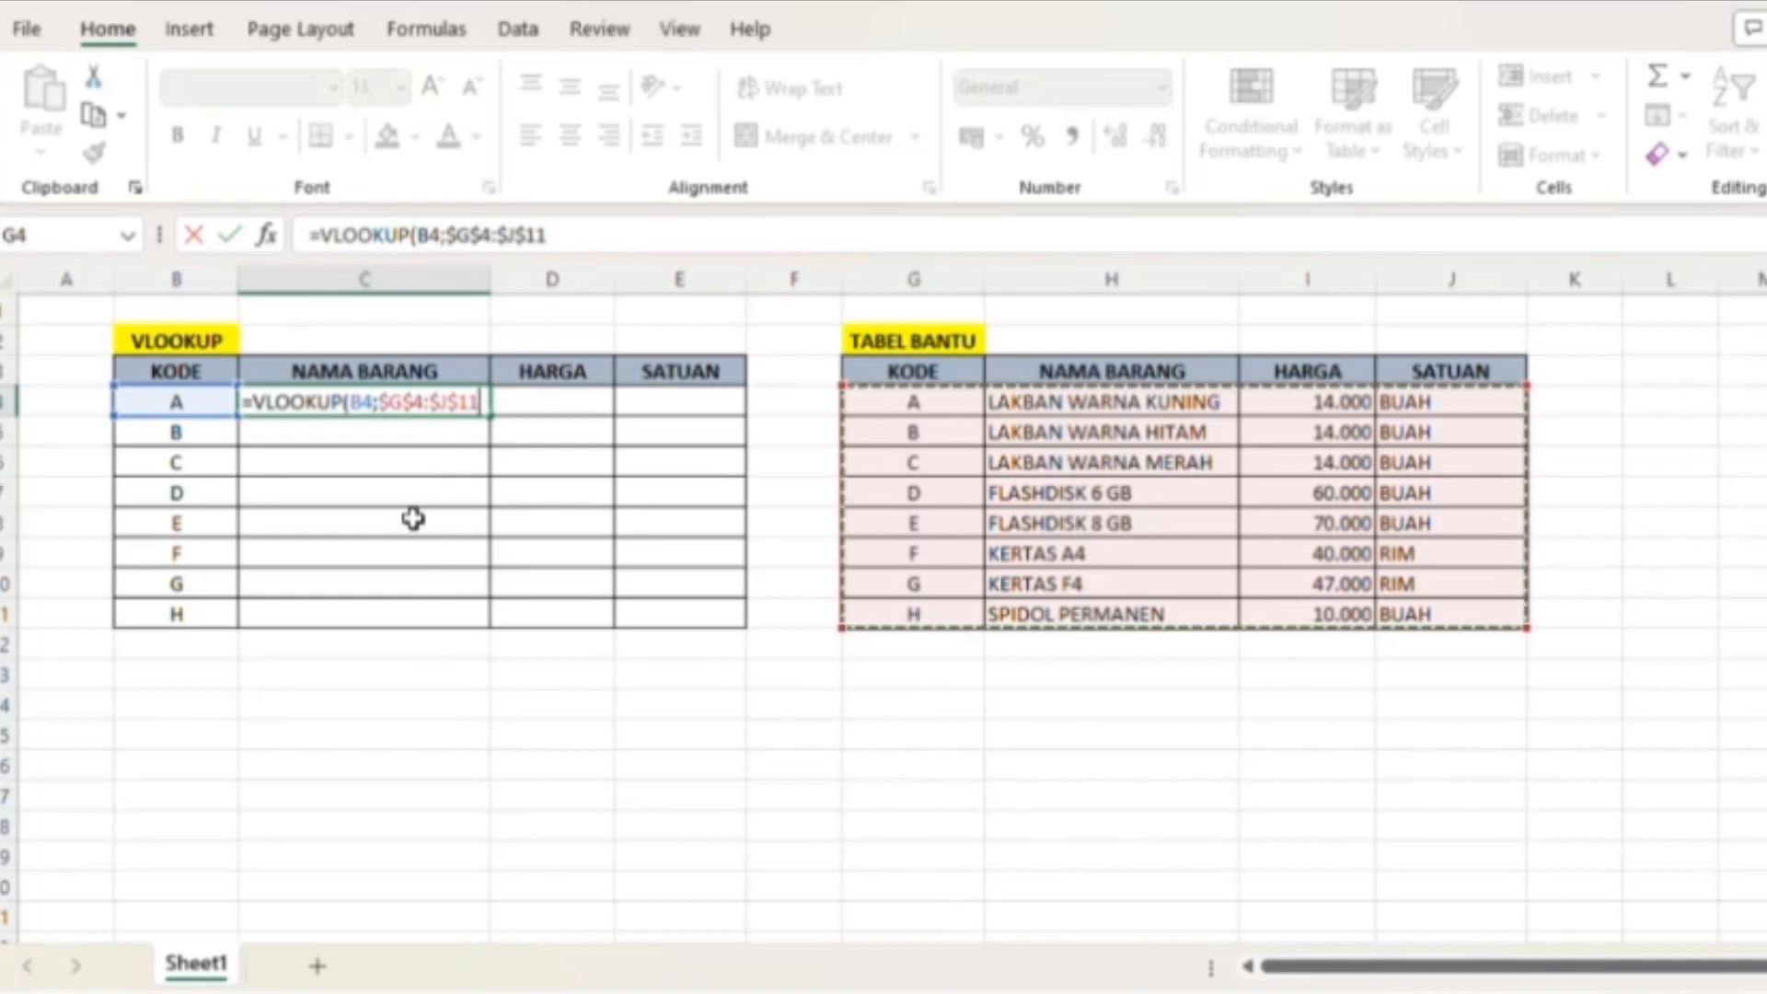
pyautogui.write(';2')
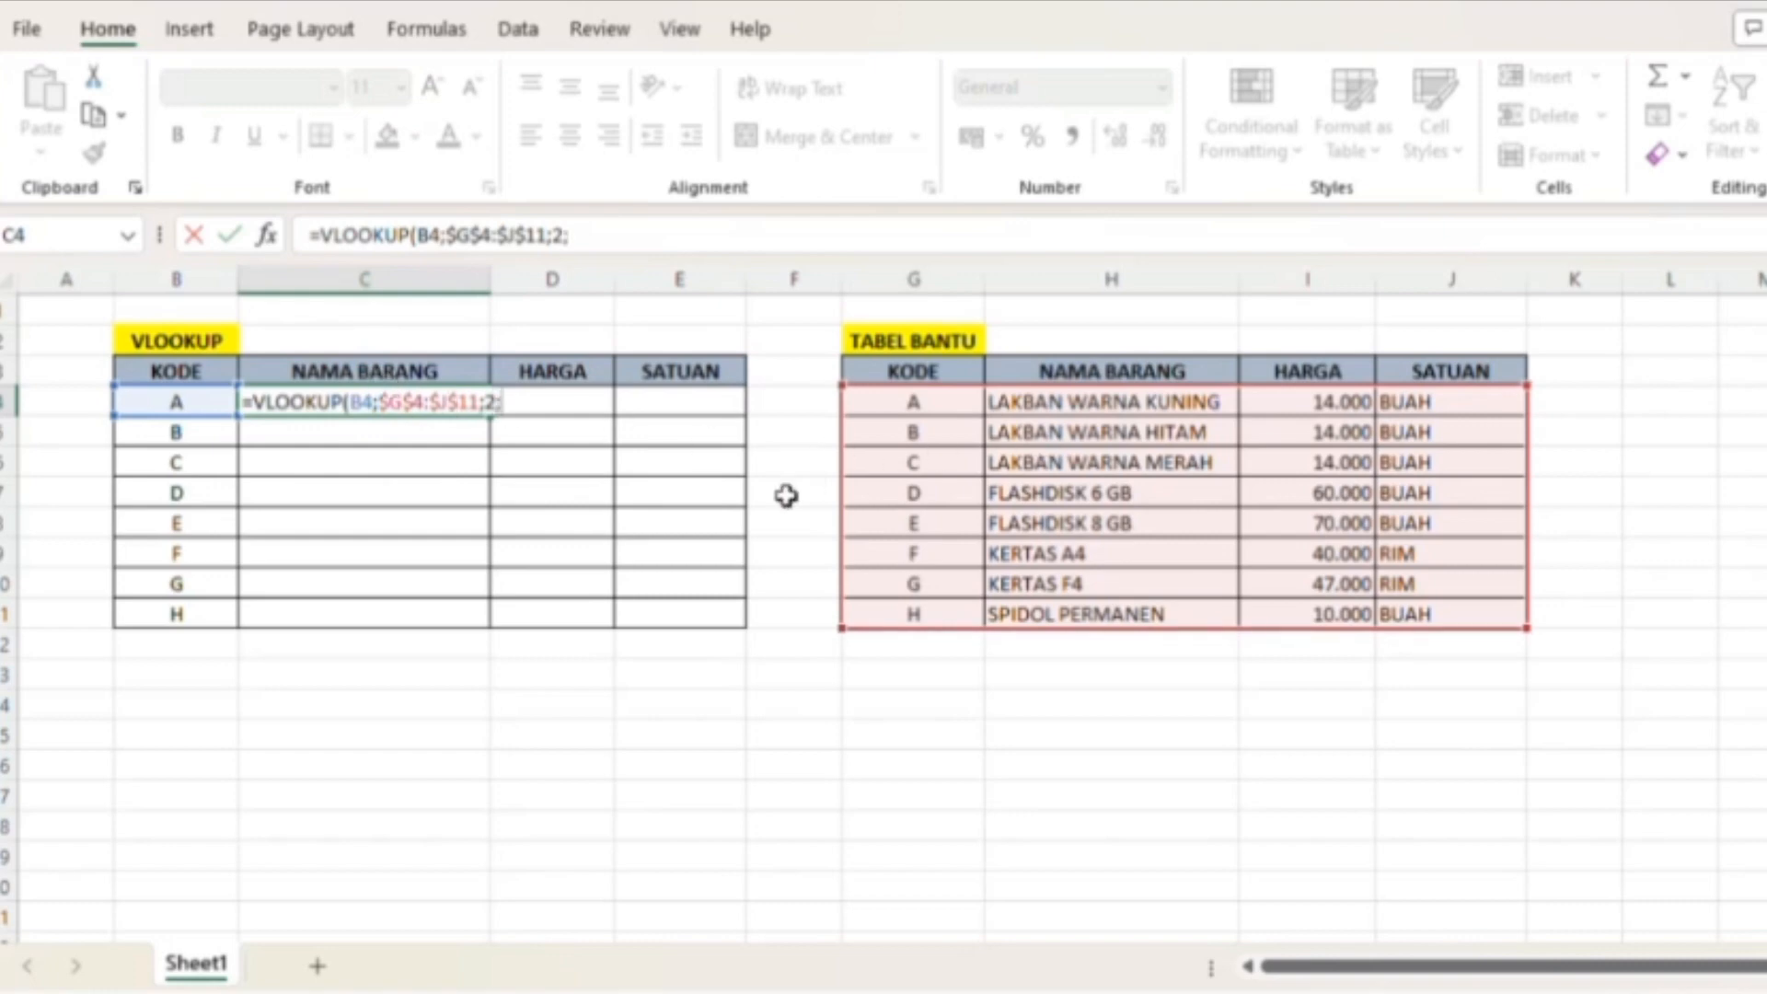
pyautogui.write('ALSE')
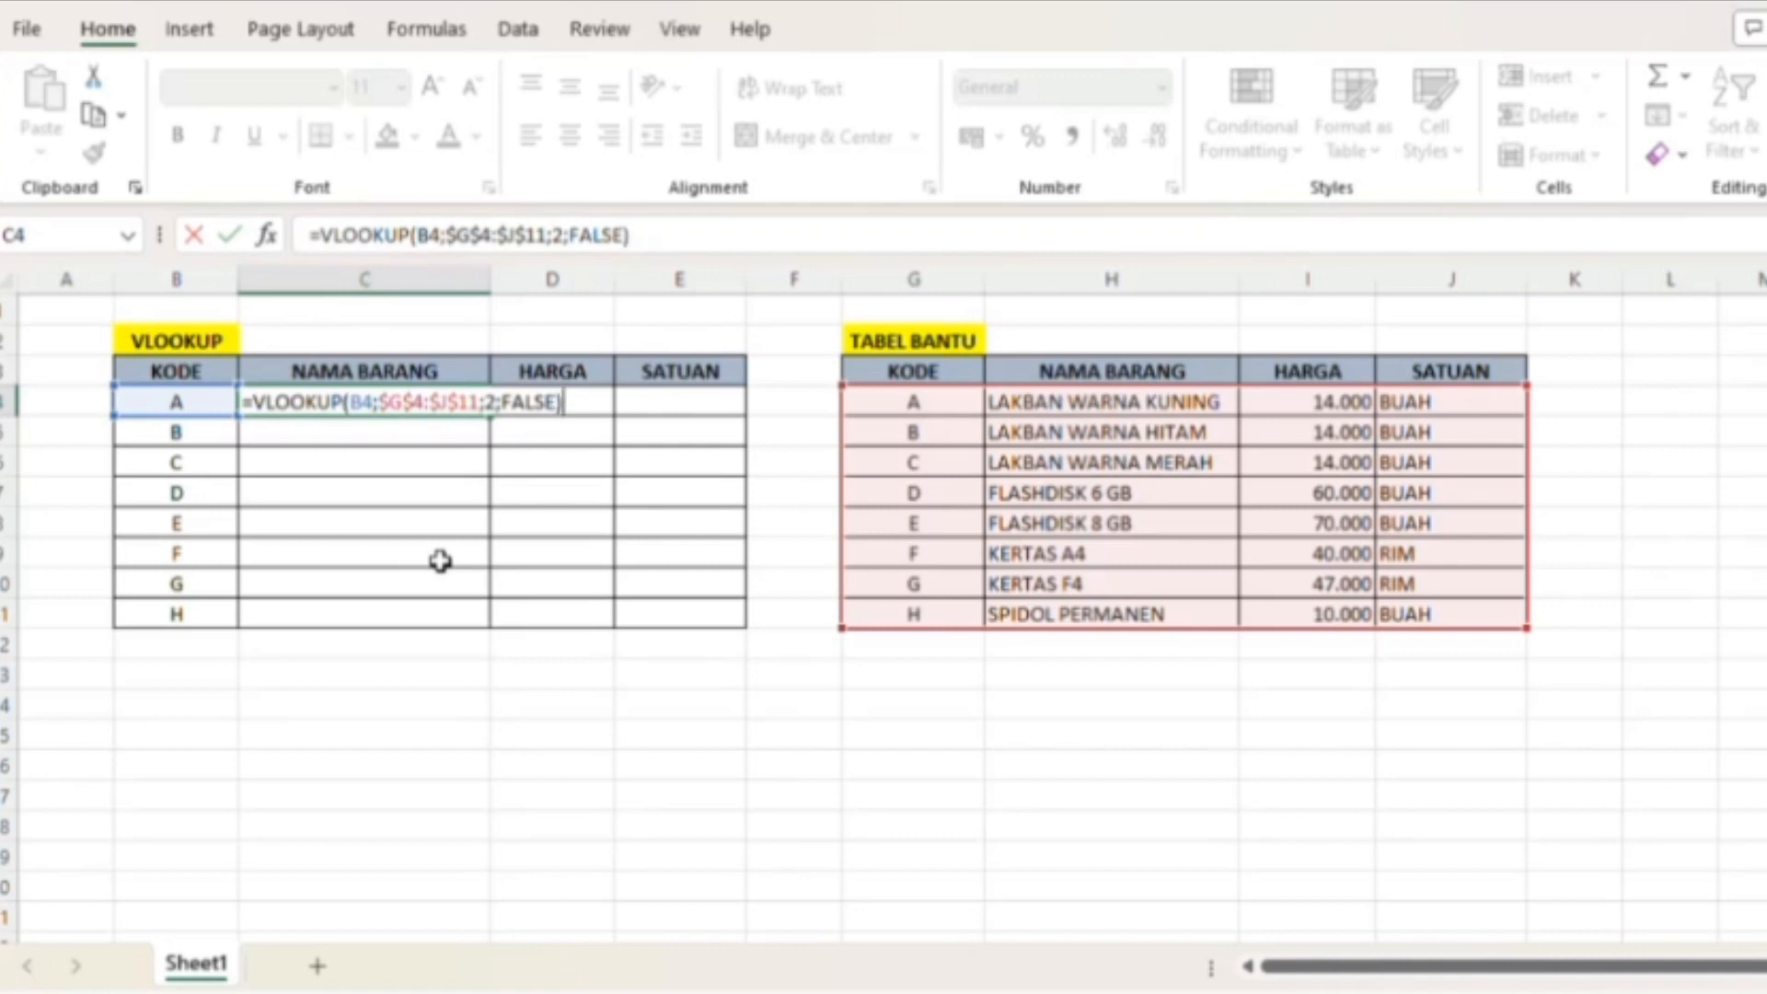
pyautogui.press('Return')
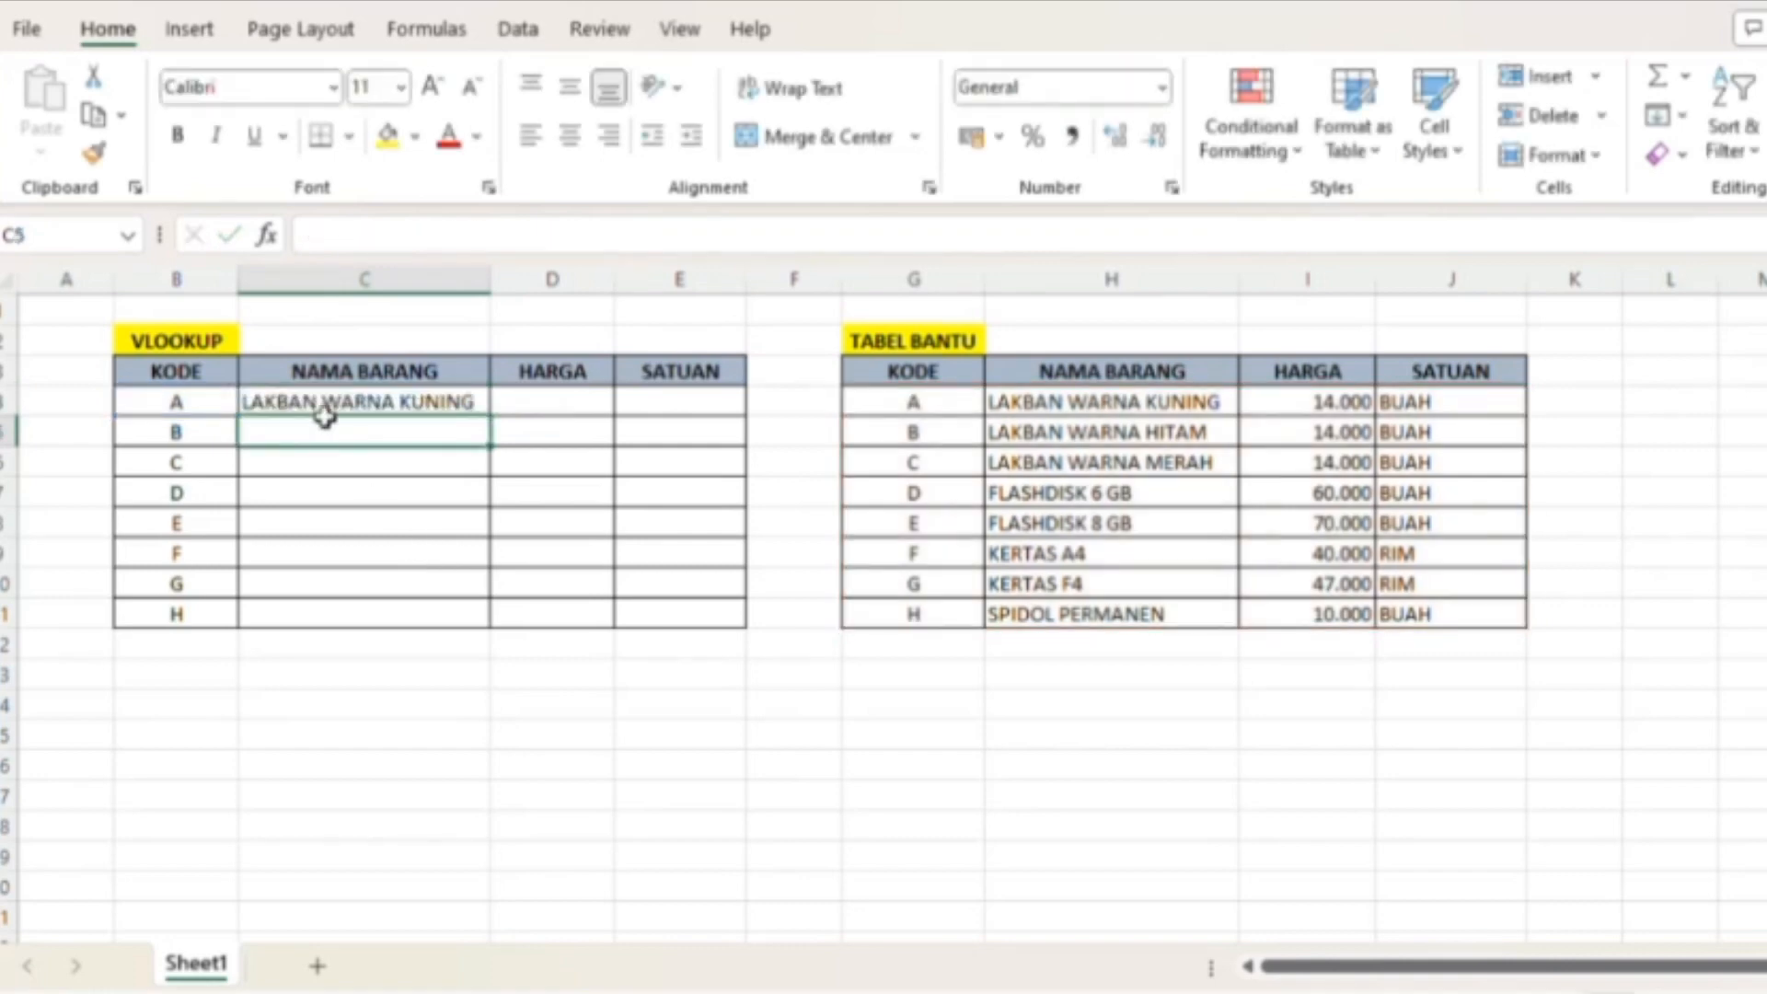
pyautogui.click(325, 413)
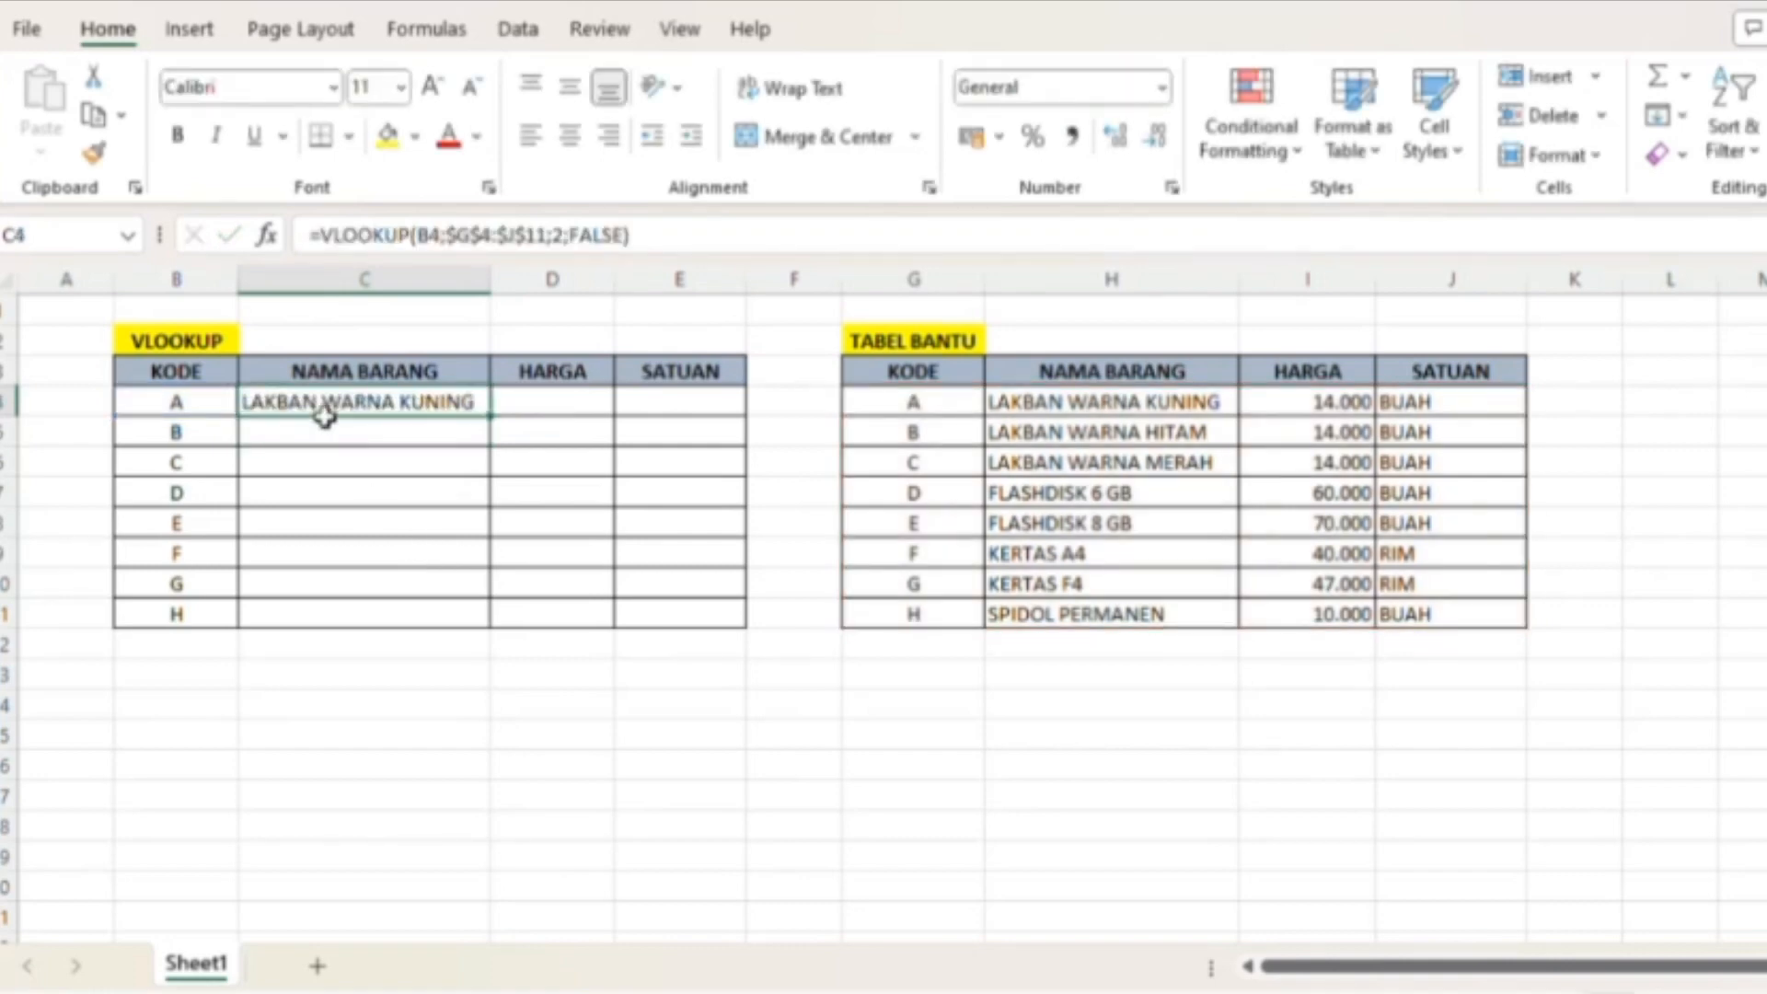
# Enter =VLOOKUP(B4;$G$4:$J$11;3;FALSE) in the first HARGA cell, D4
pyautogui.click(568, 414)
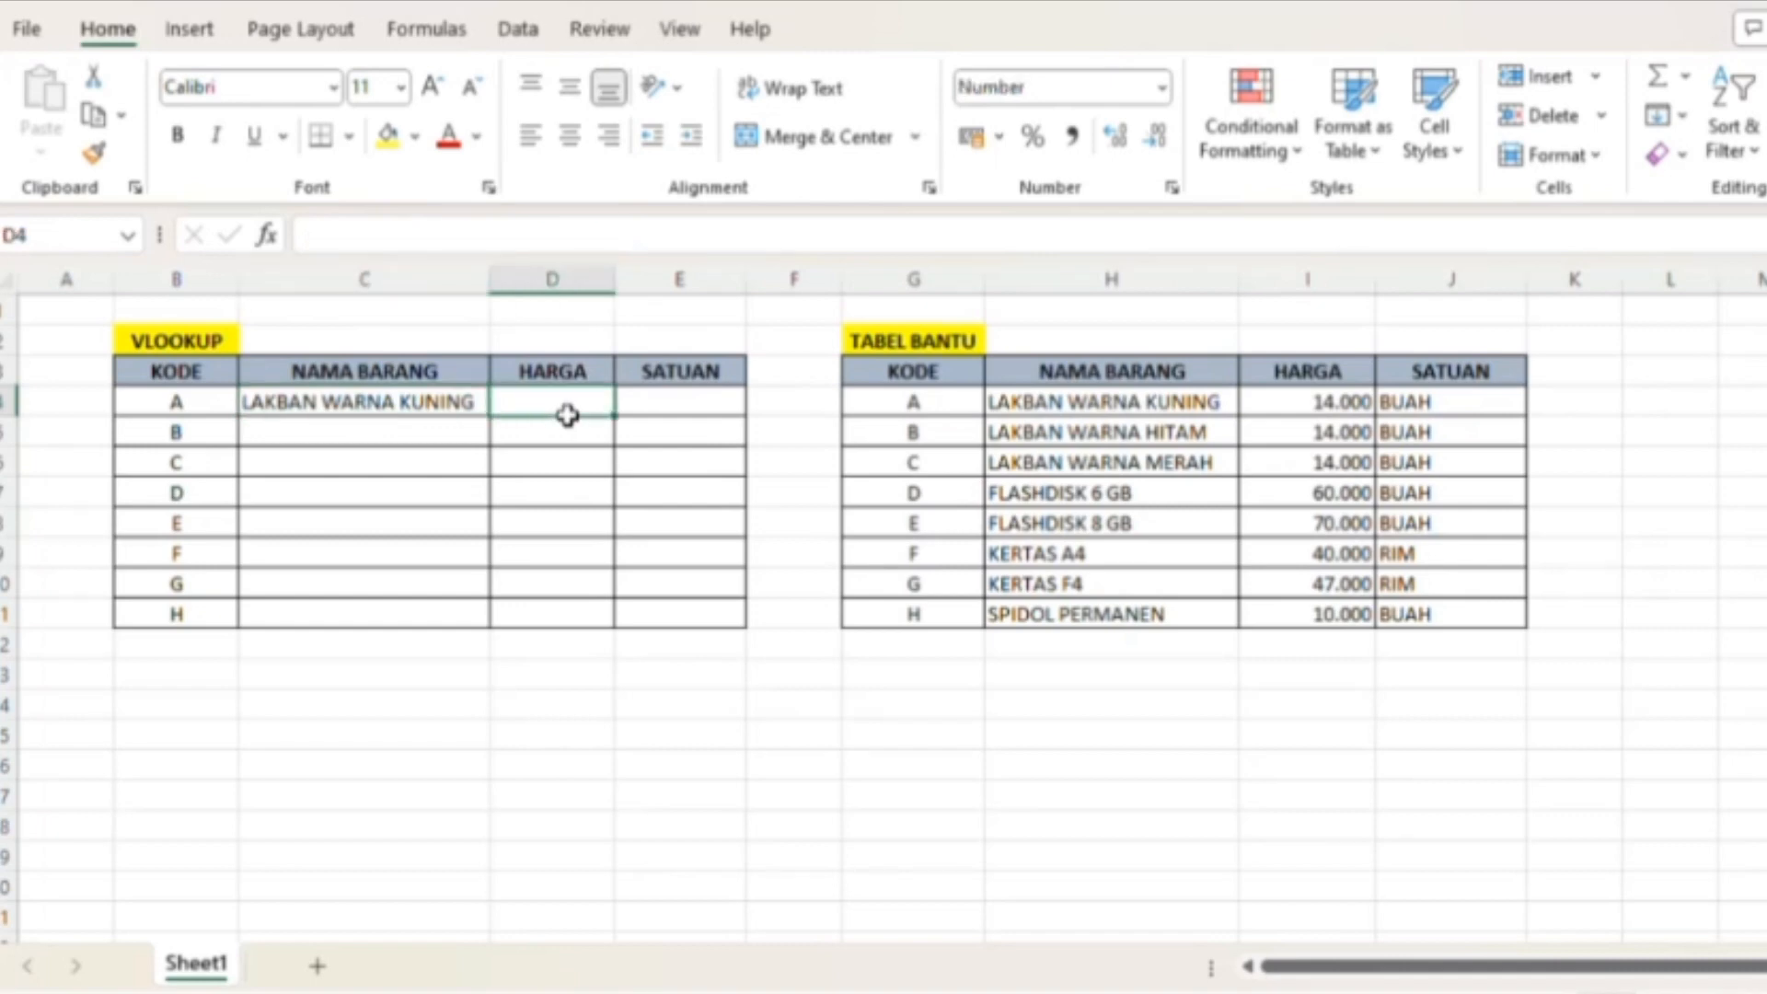
pyautogui.write('=')
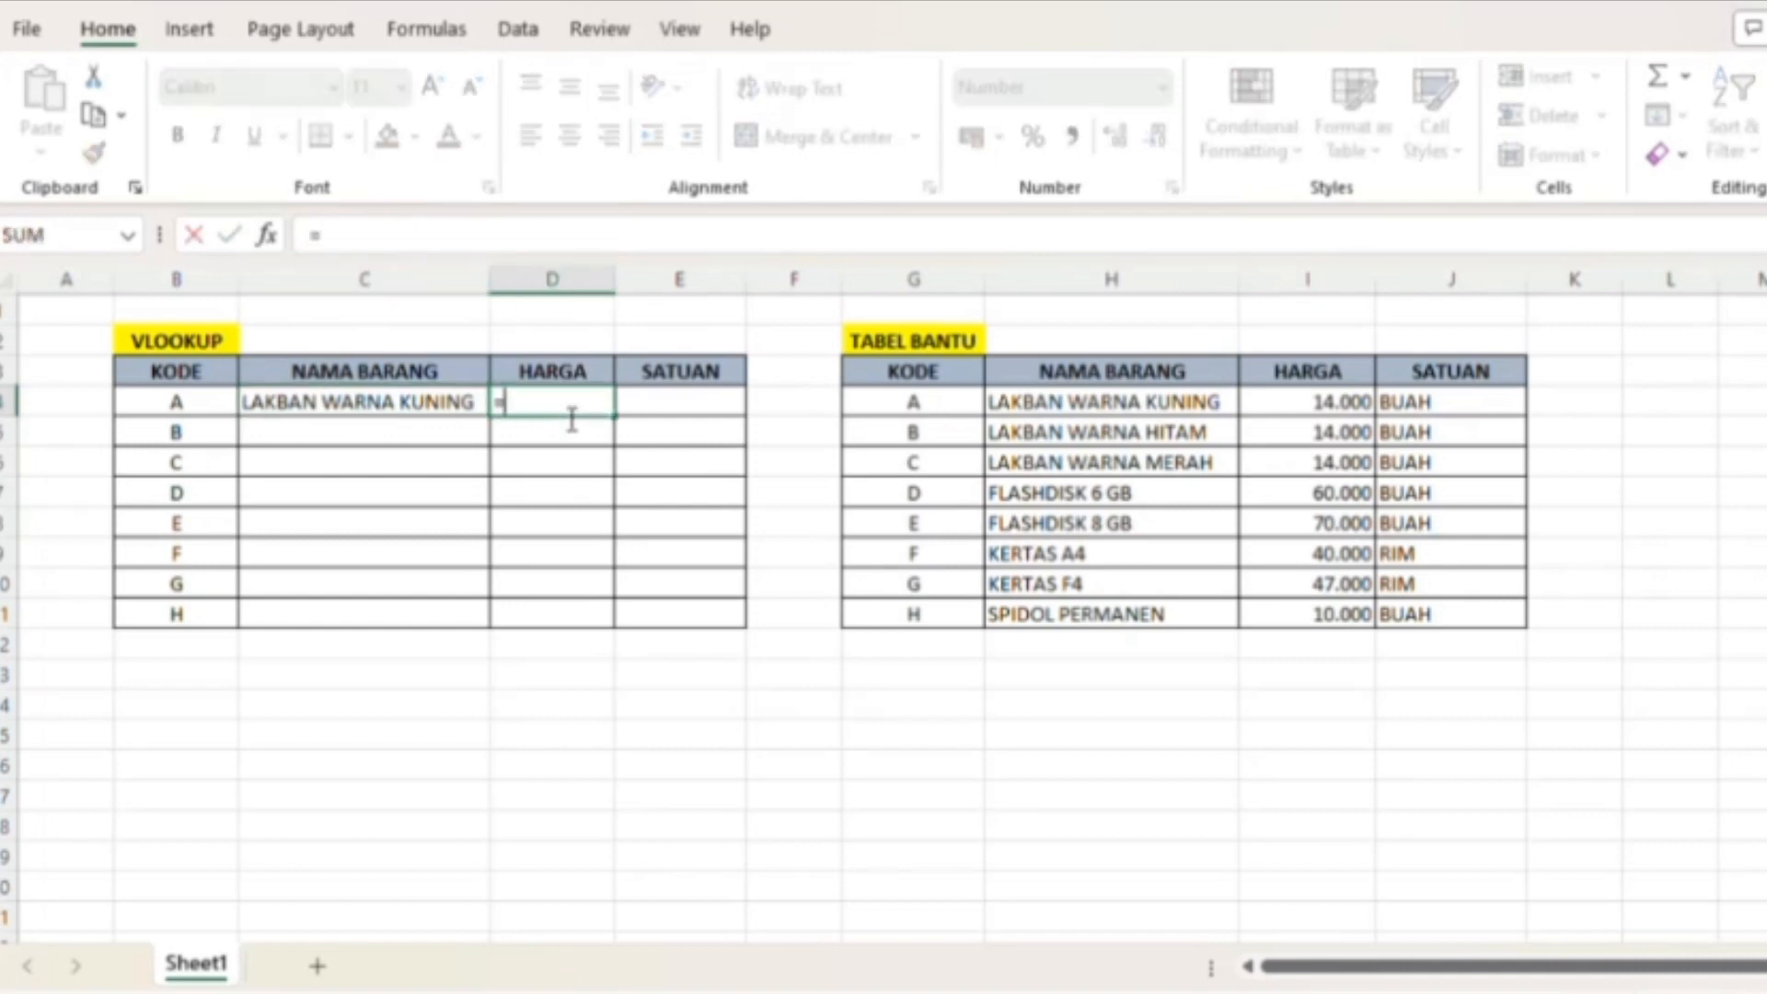
pyautogui.write('VLOOKU')
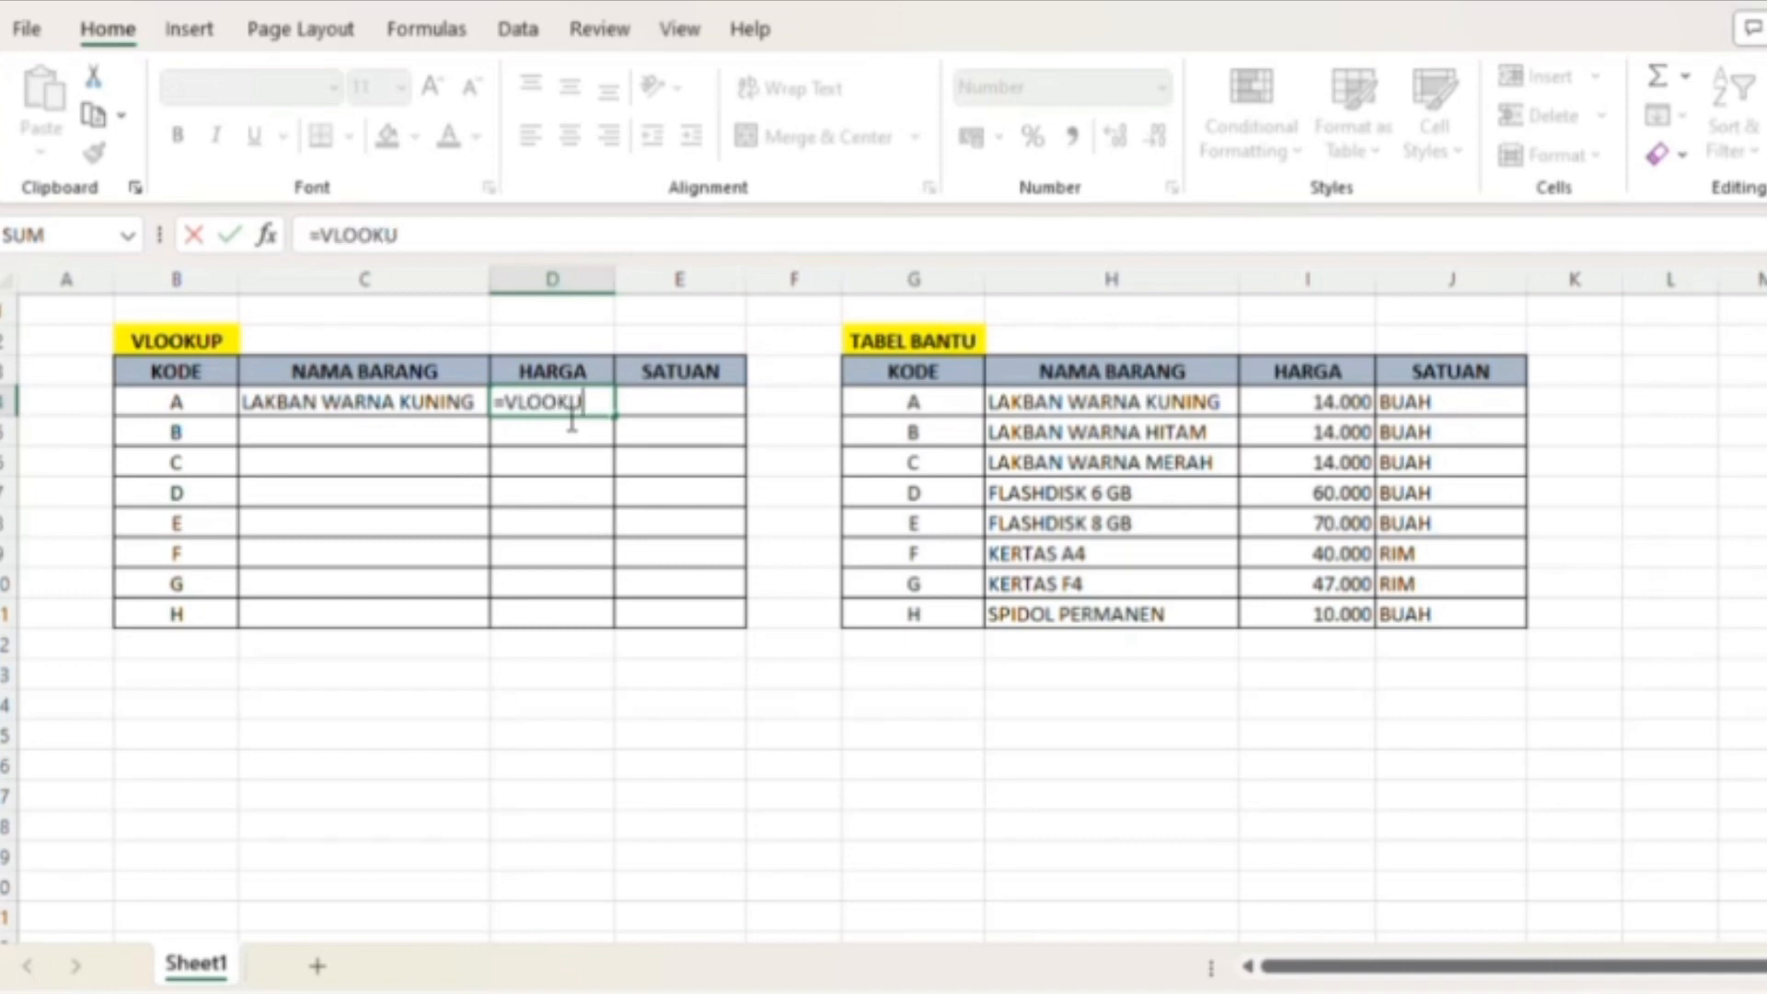
pyautogui.write('P(')
pyautogui.click(219, 403)
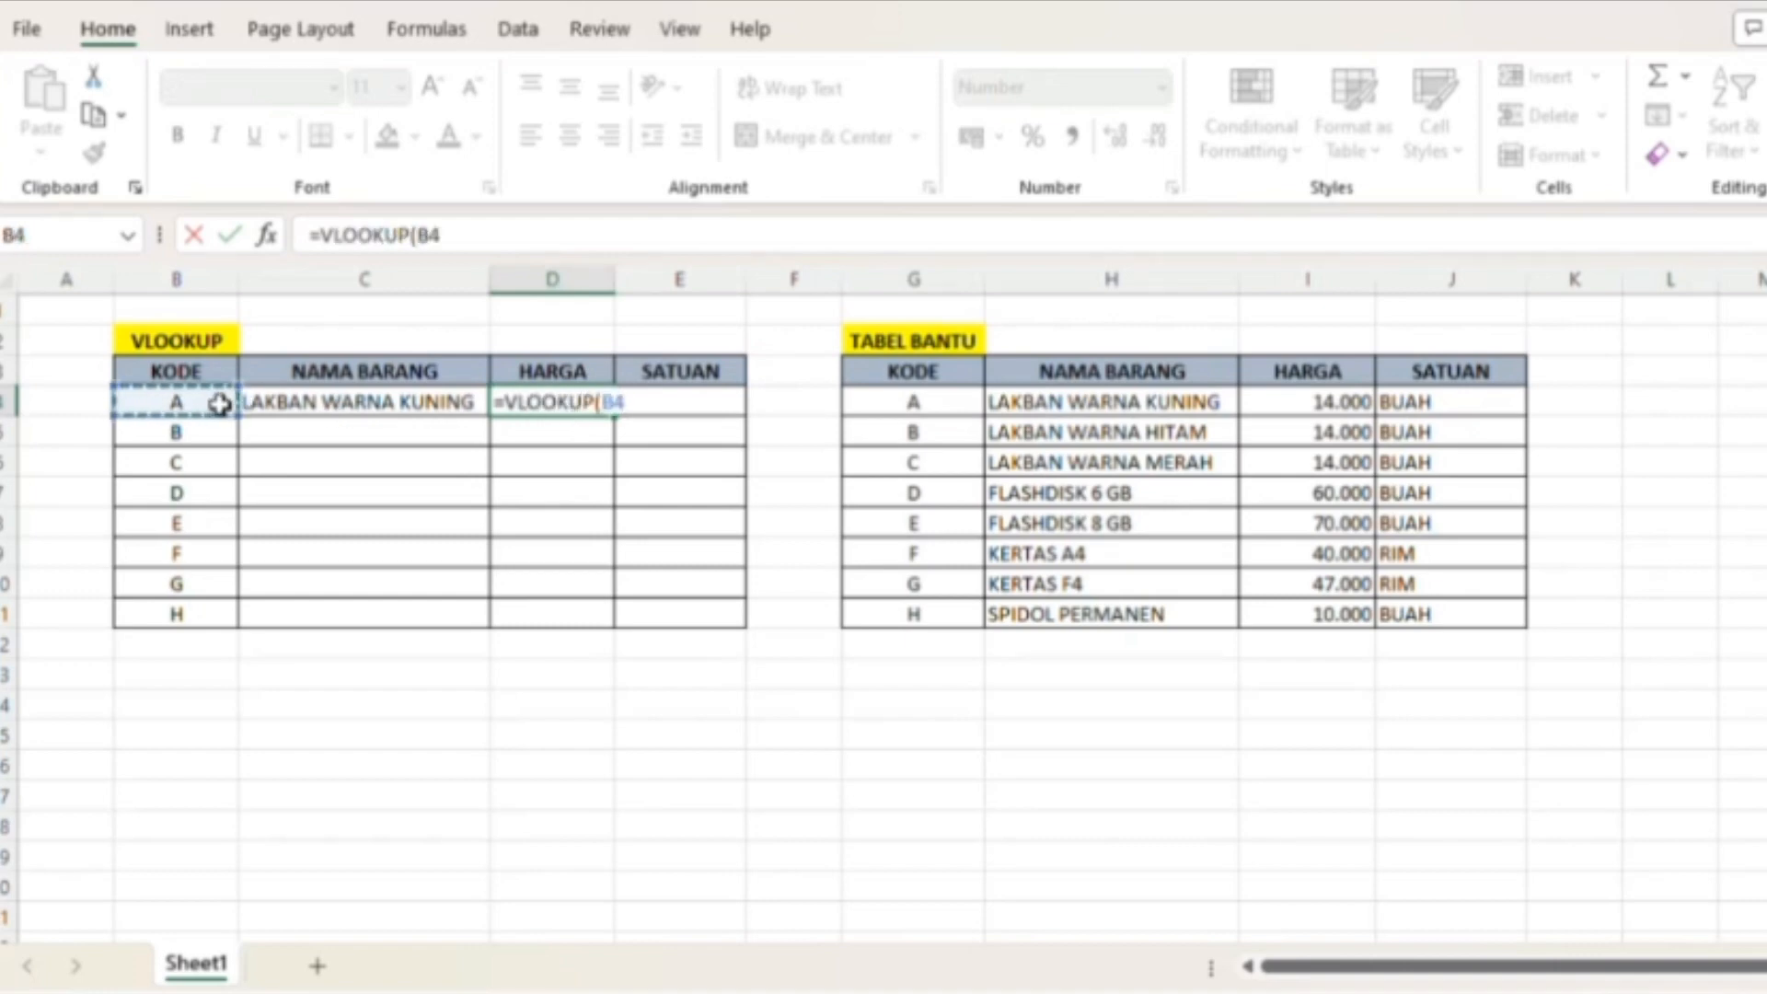
pyautogui.write(';')
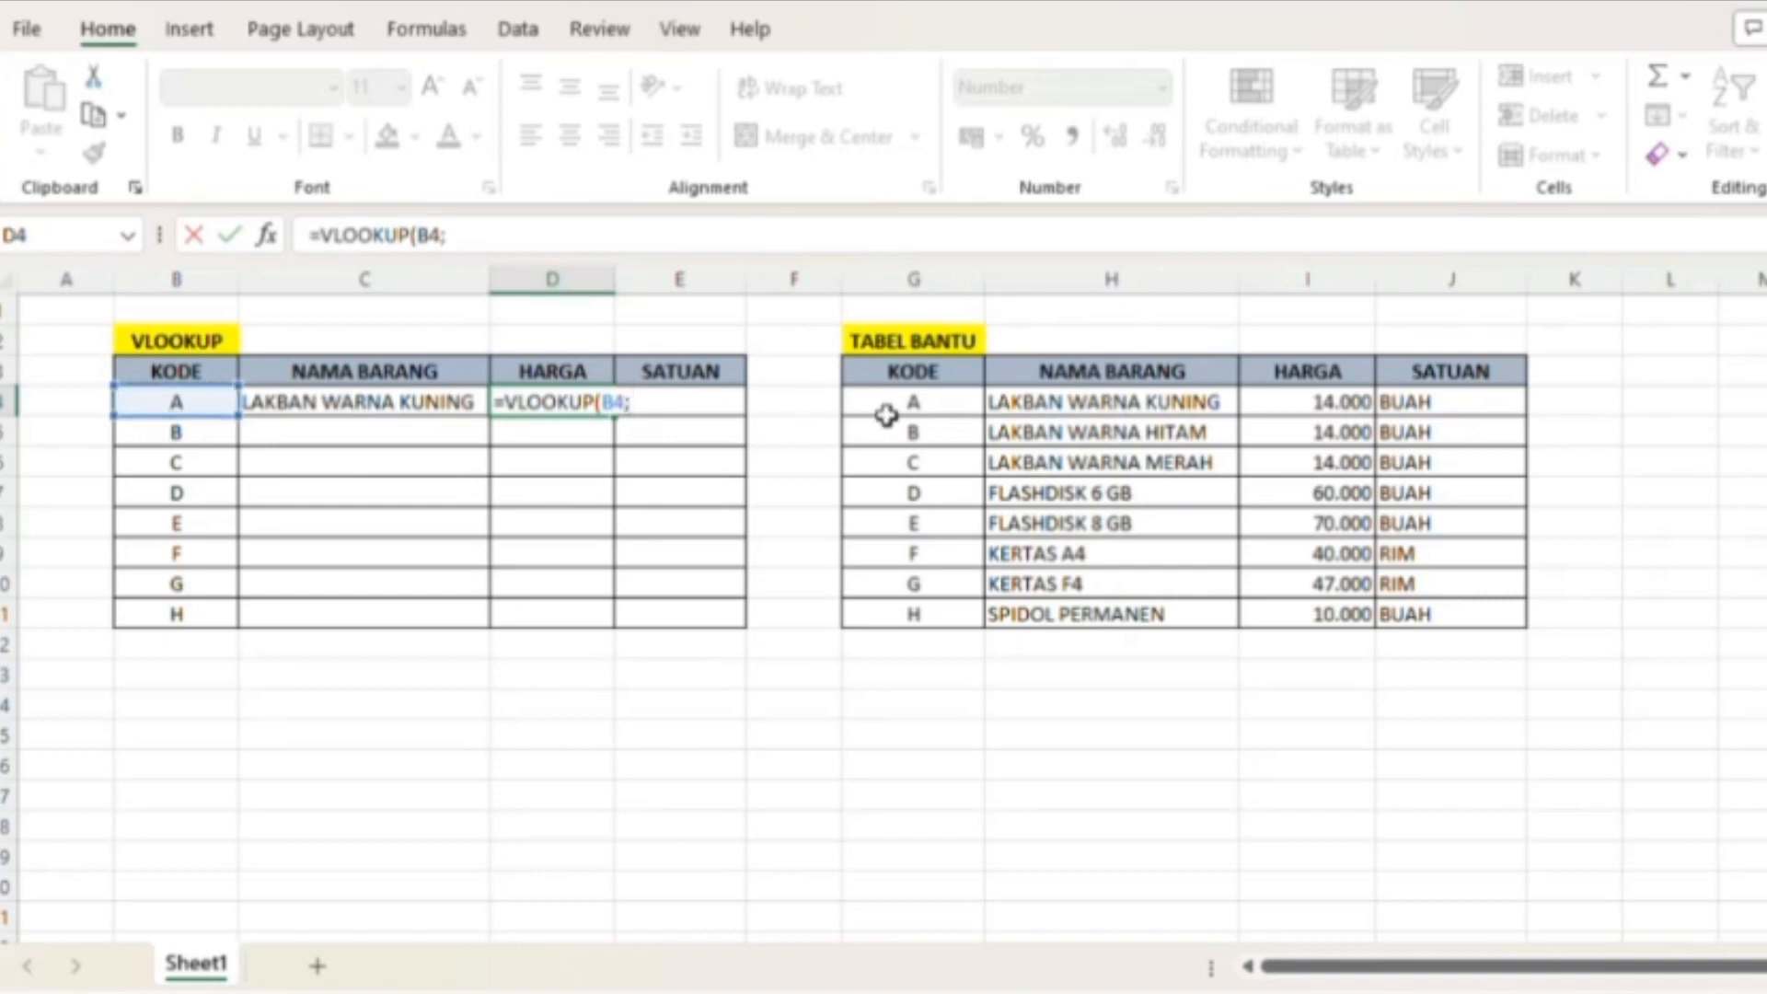
pyautogui.moveTo(907, 407); pyautogui.dragTo(1389, 611)
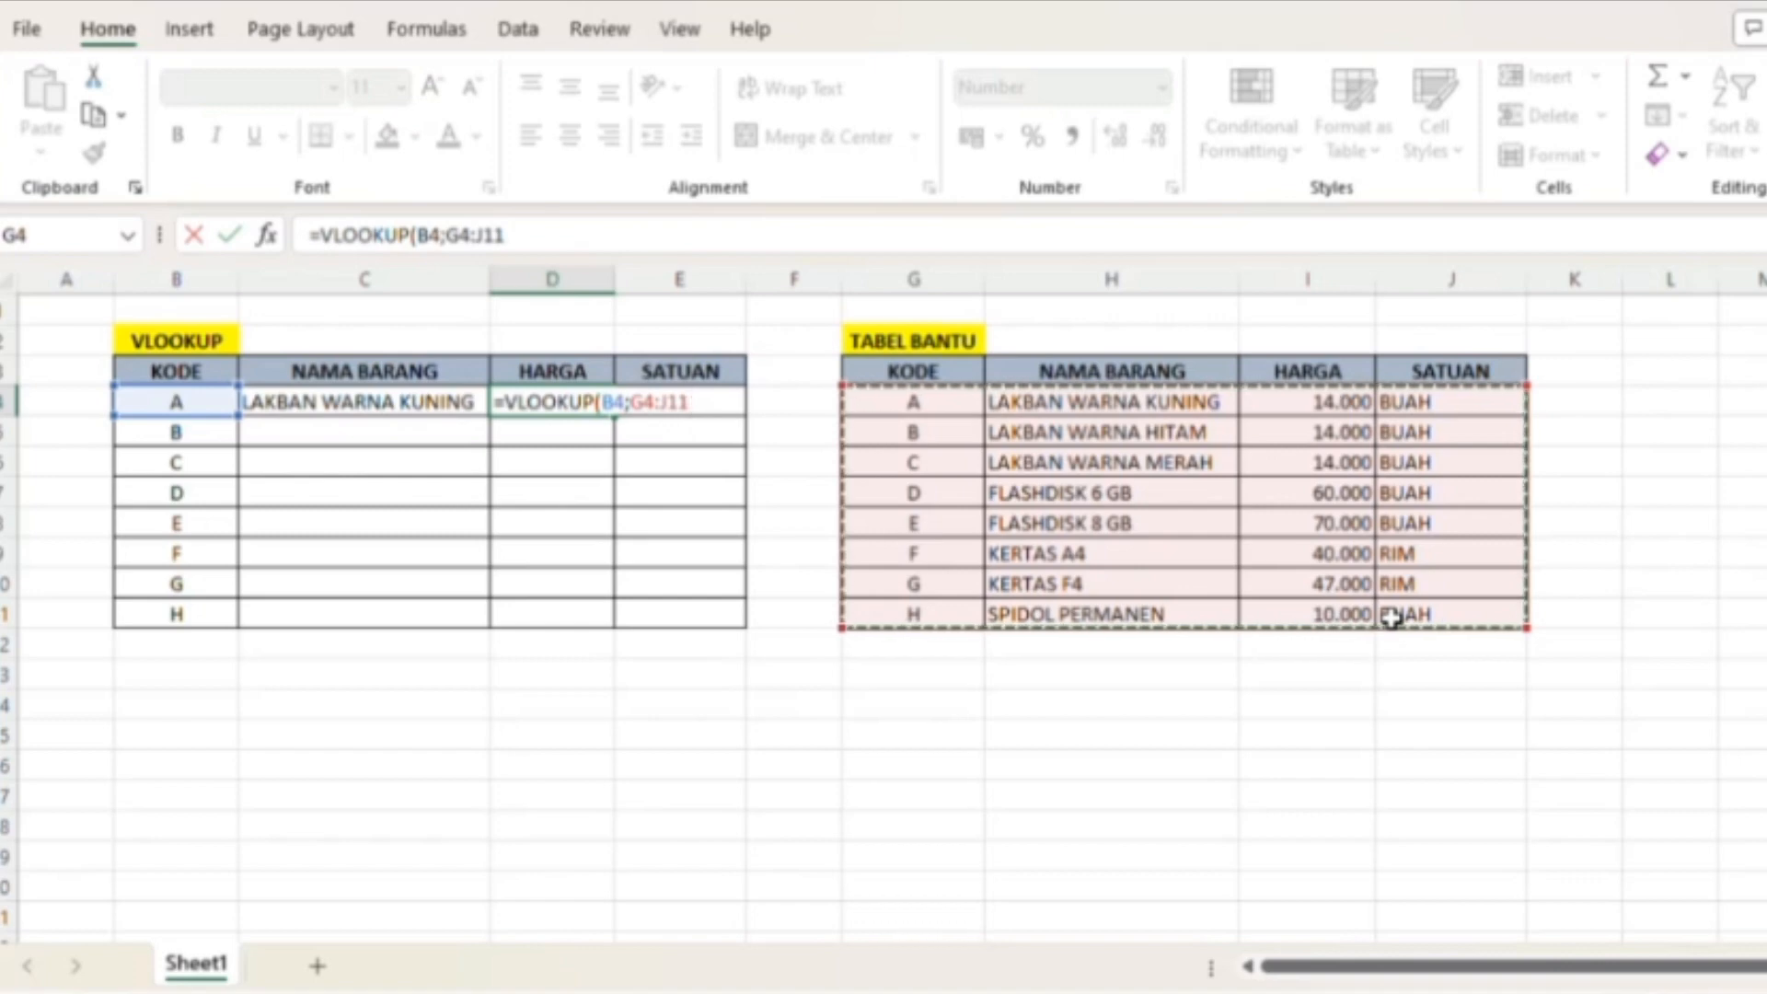
pyautogui.press('F4')
pyautogui.write(';')
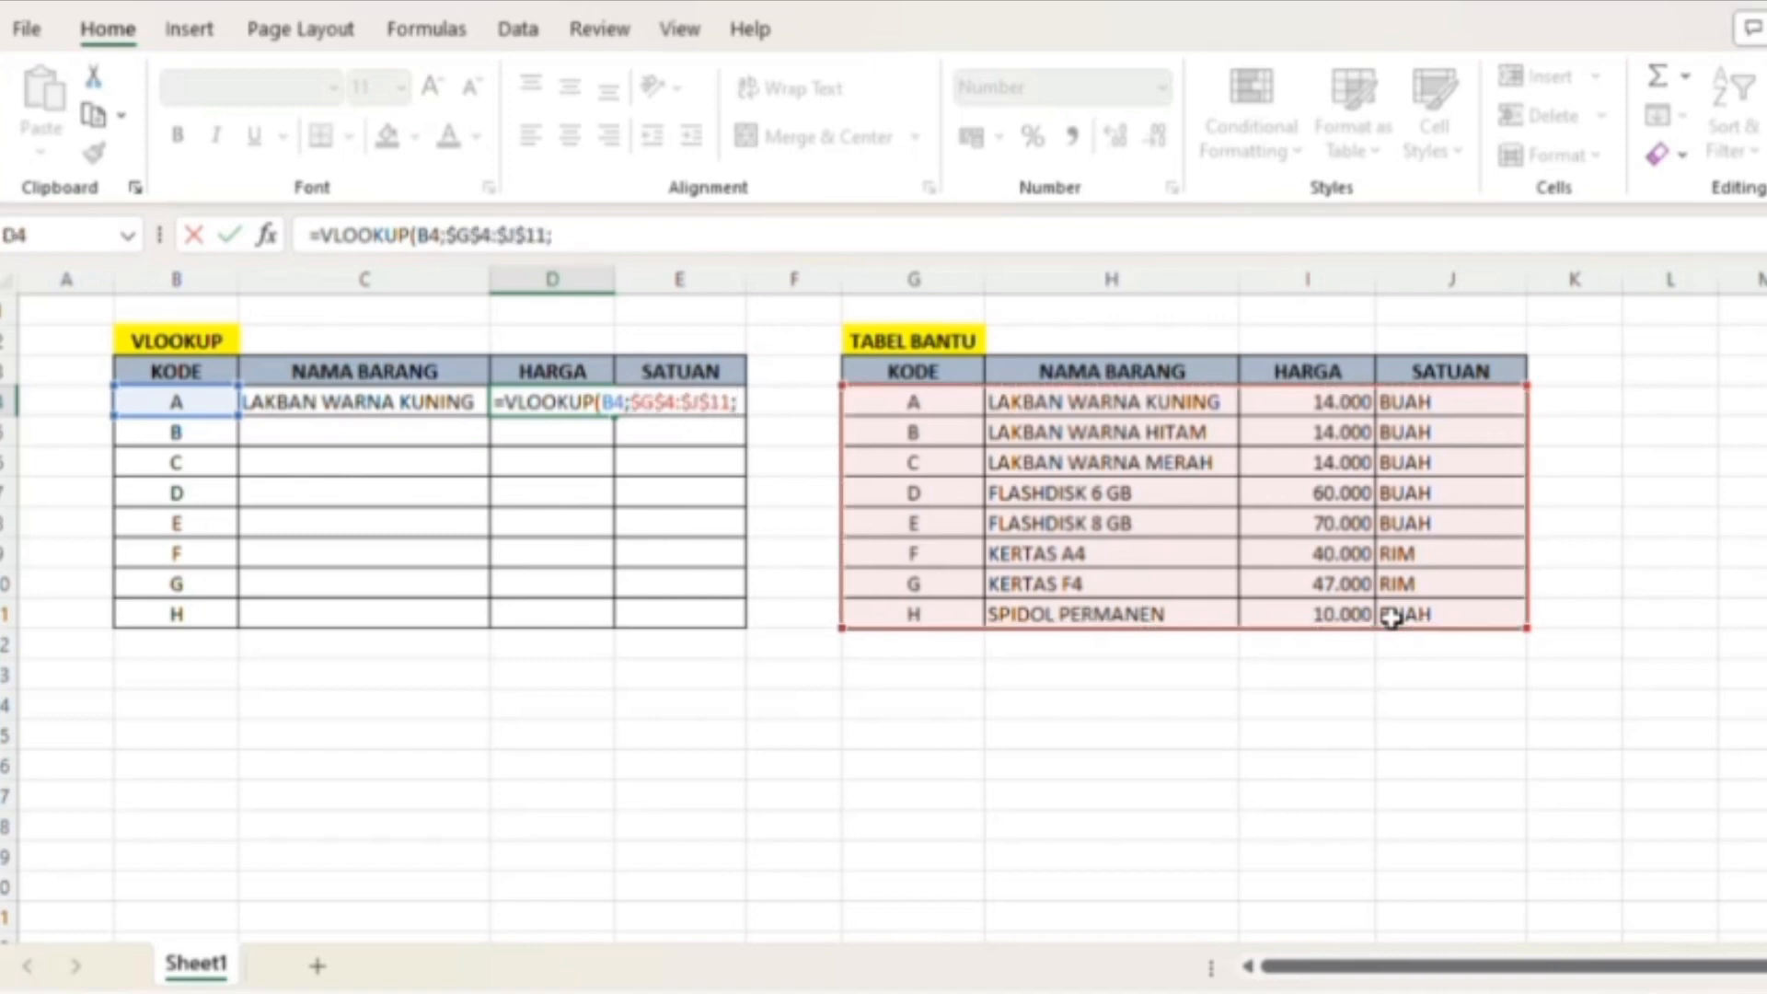
pyautogui.write('3')
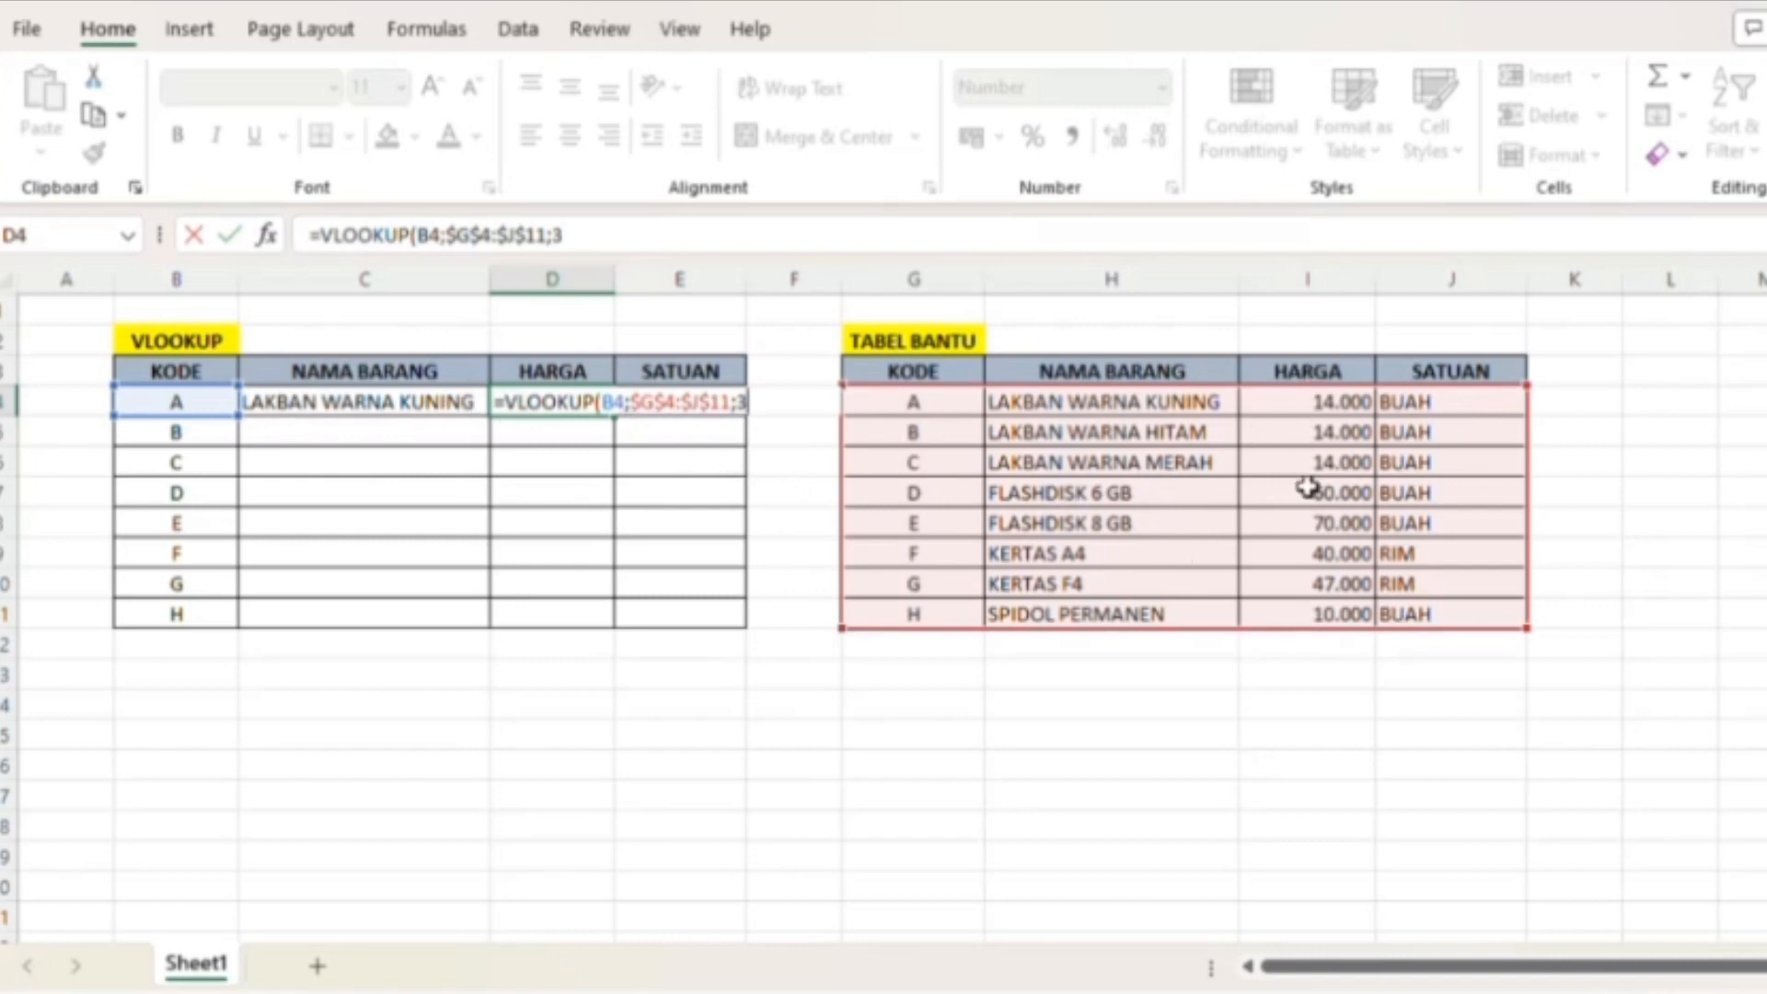
pyautogui.write(';')
pyautogui.write('FALS')
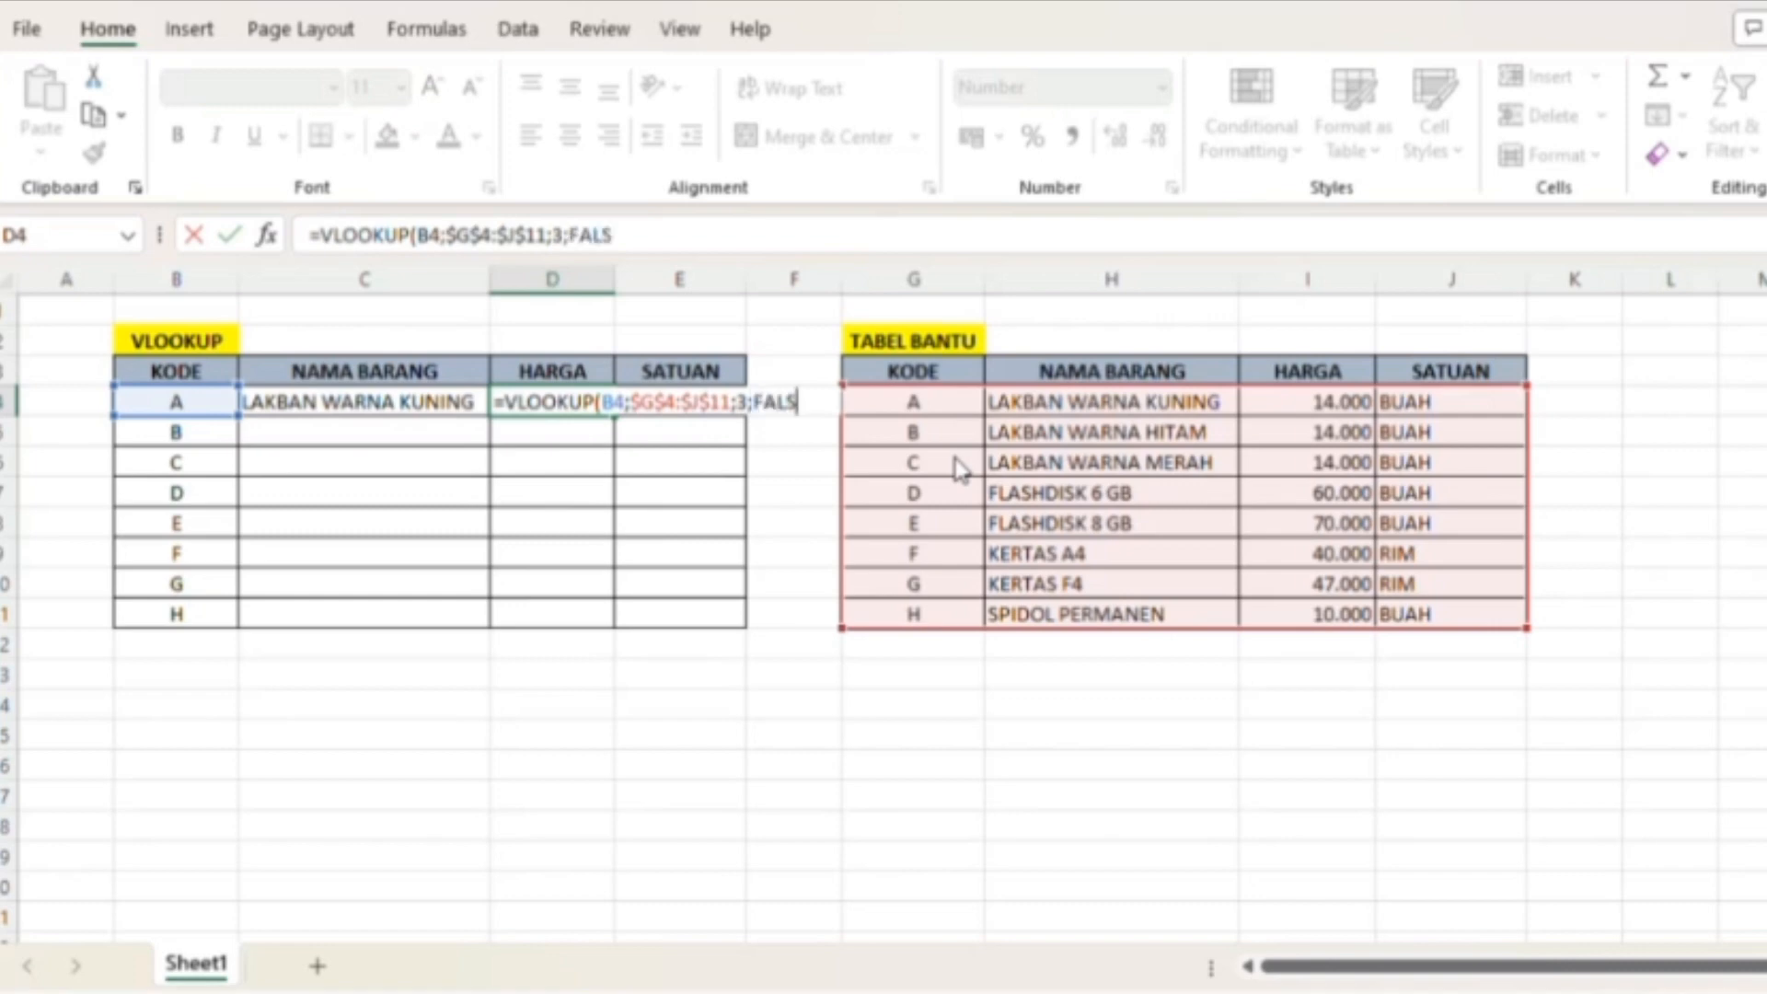
pyautogui.write('E)')
pyautogui.press('Return')
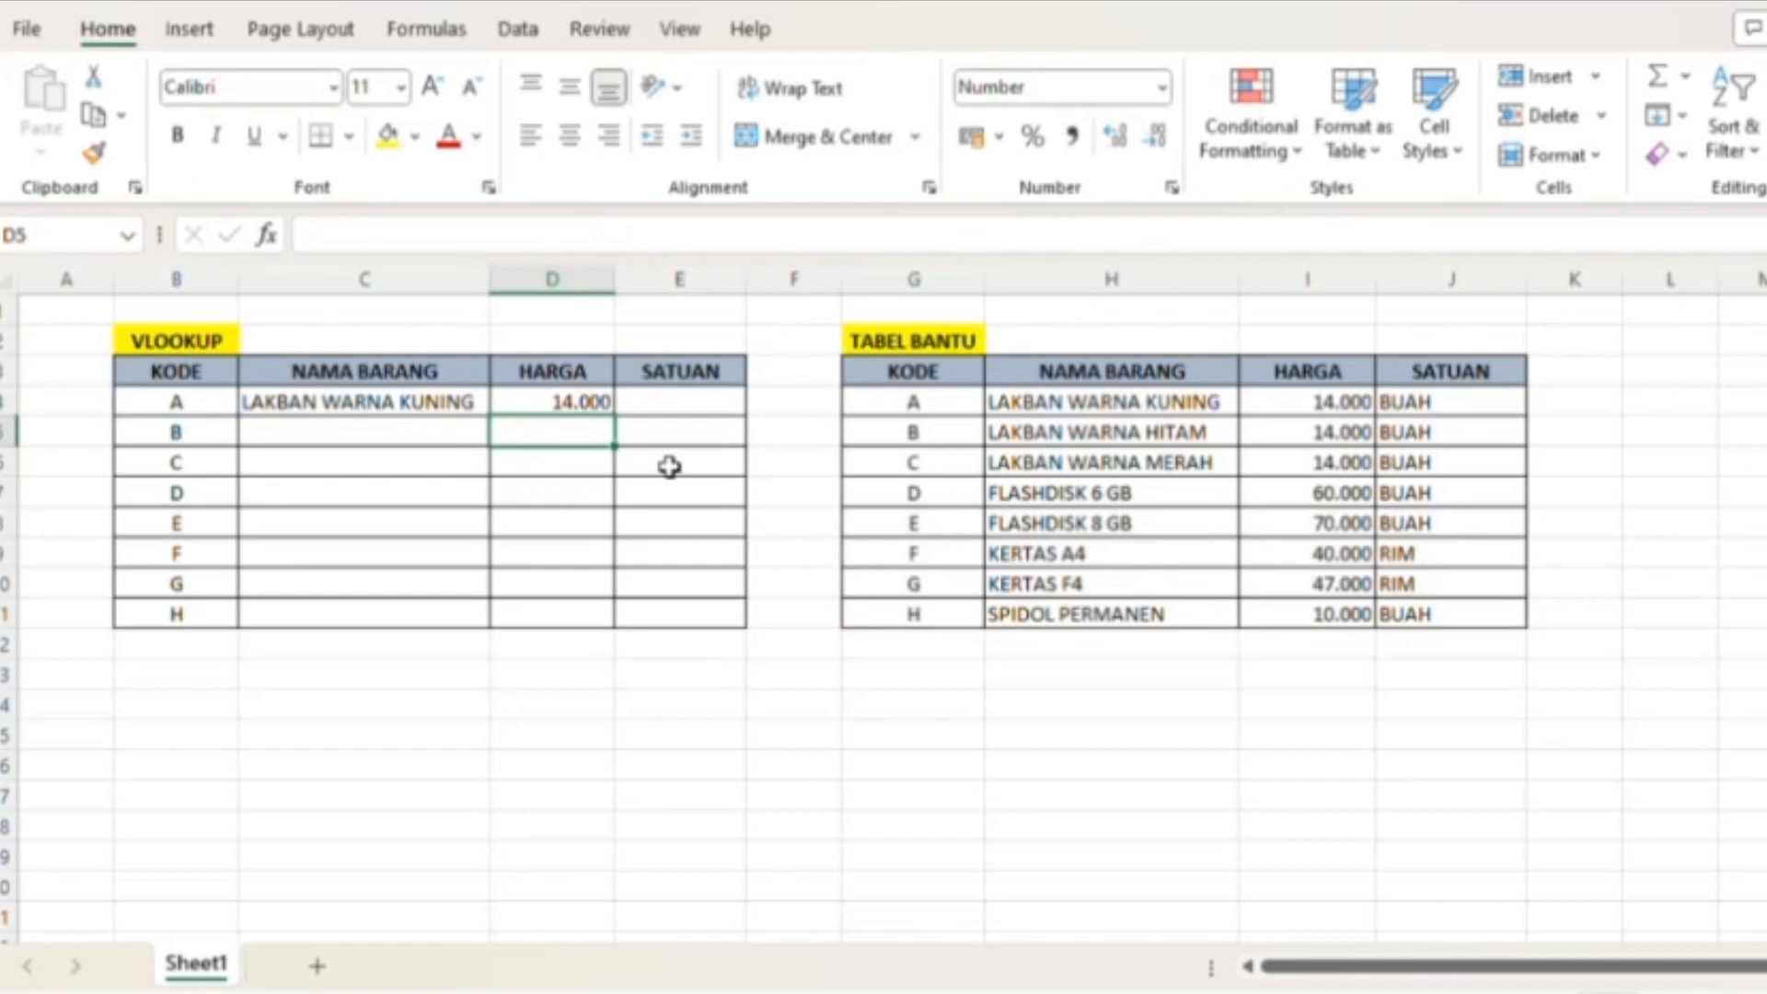
pyautogui.click(580, 410)
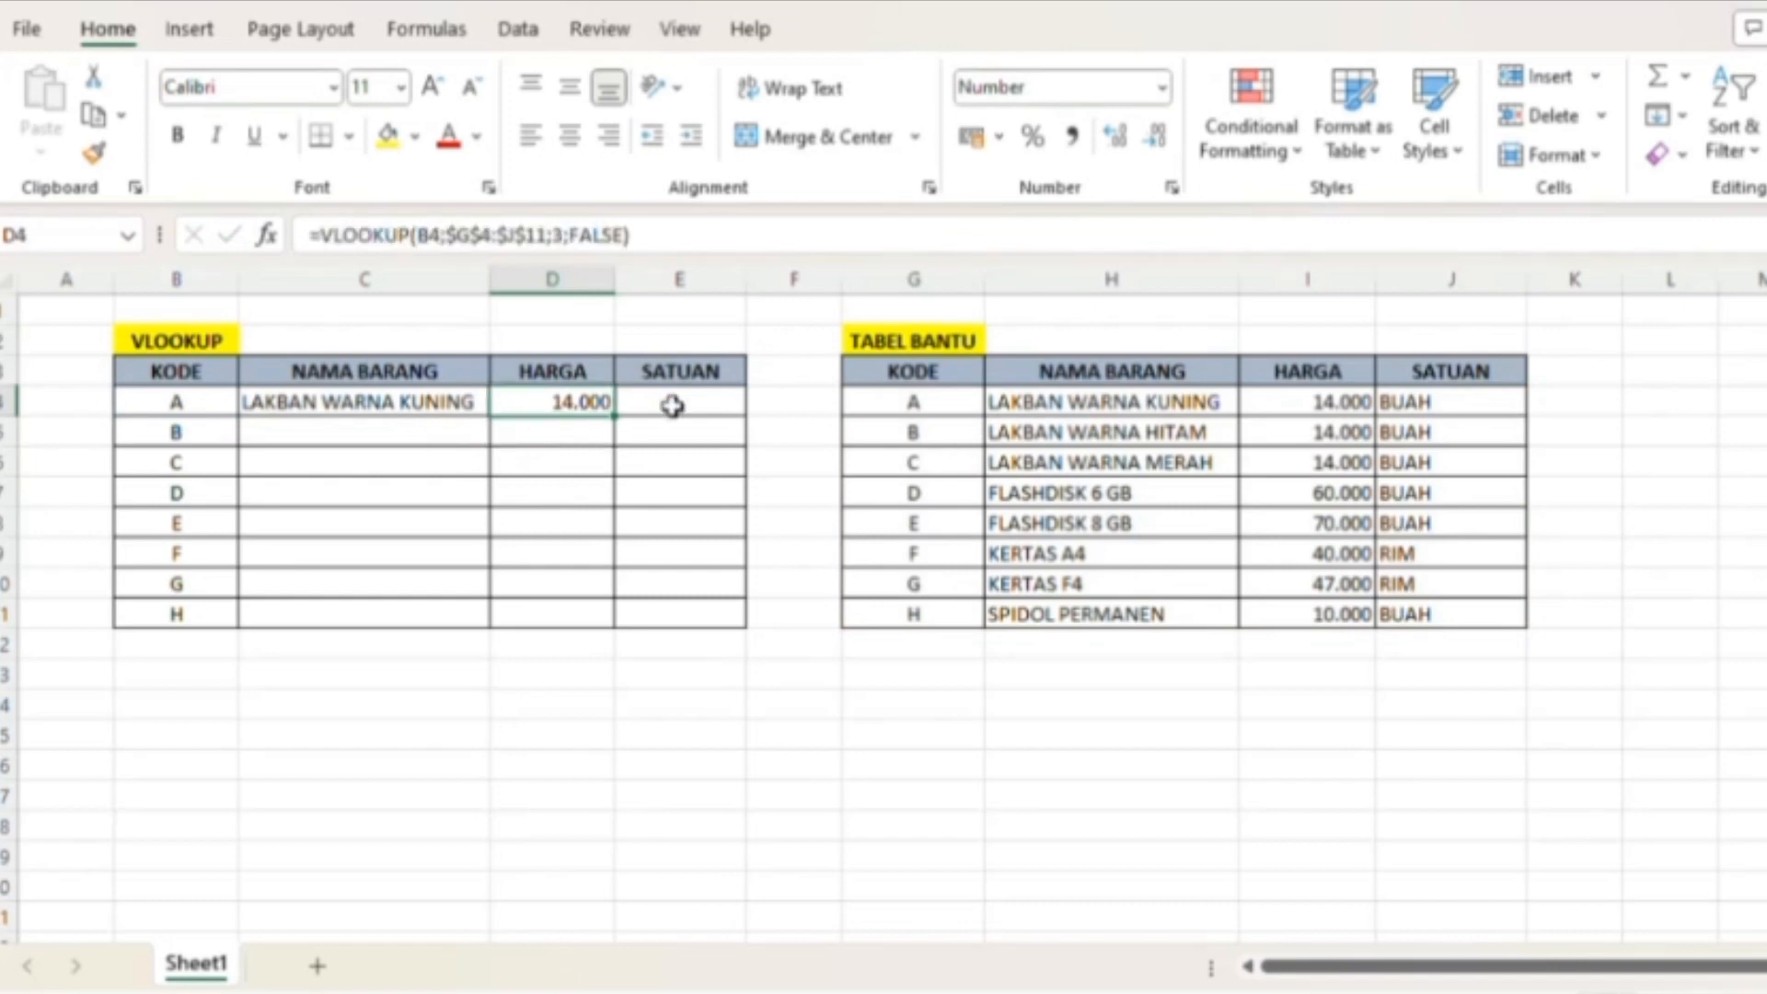
# Enter =VLOOKUP(B4;$G$4:$J$11;4;FALSE) in the first SATUAN cell, E4
pyautogui.click(673, 408)
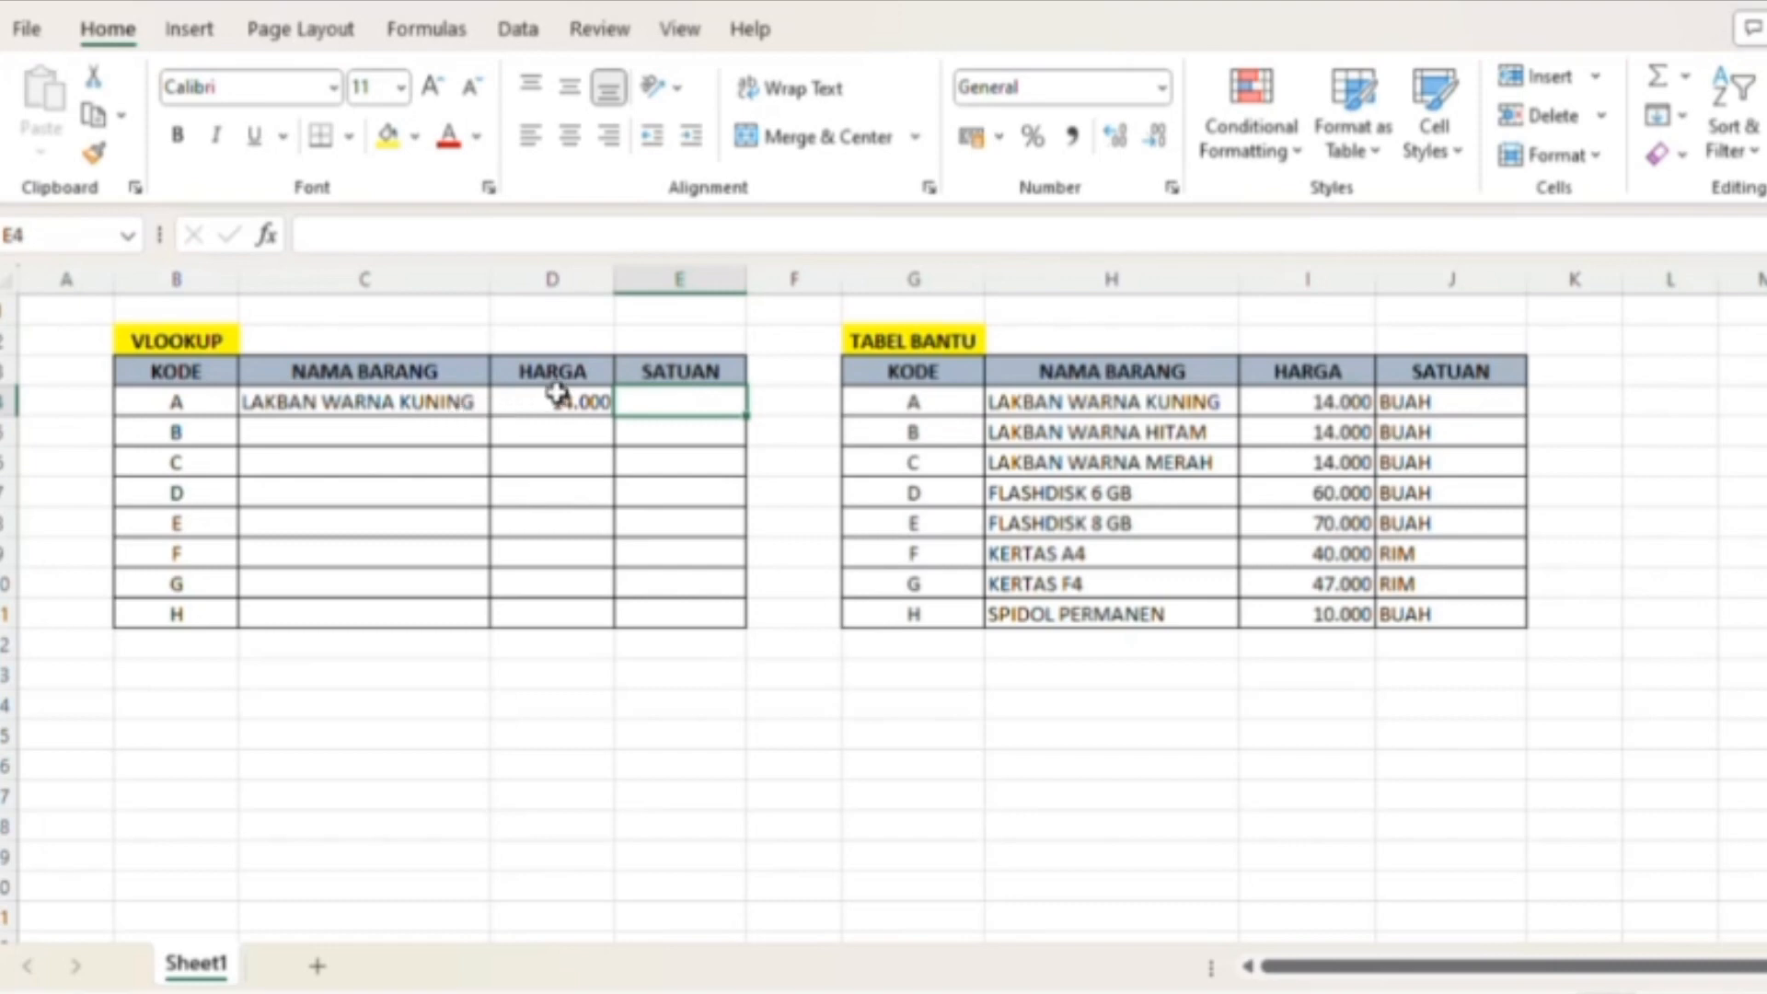
pyautogui.write('=')
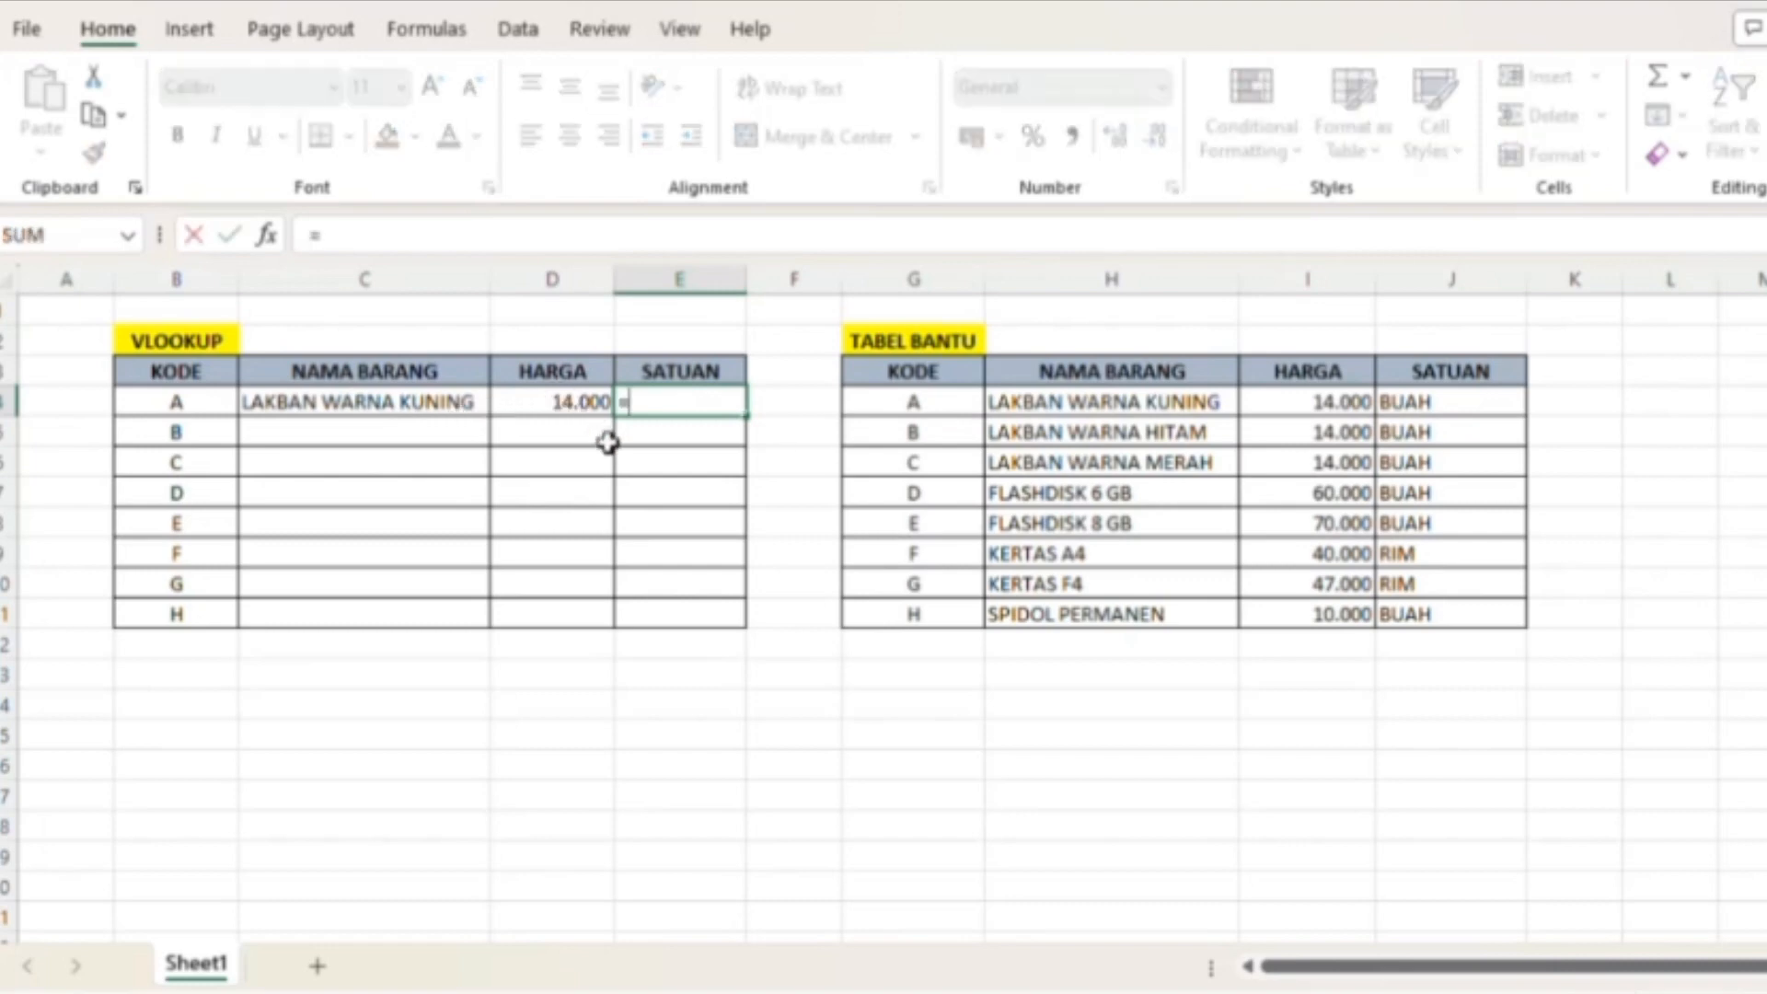
pyautogui.write('VLOOKUP(')
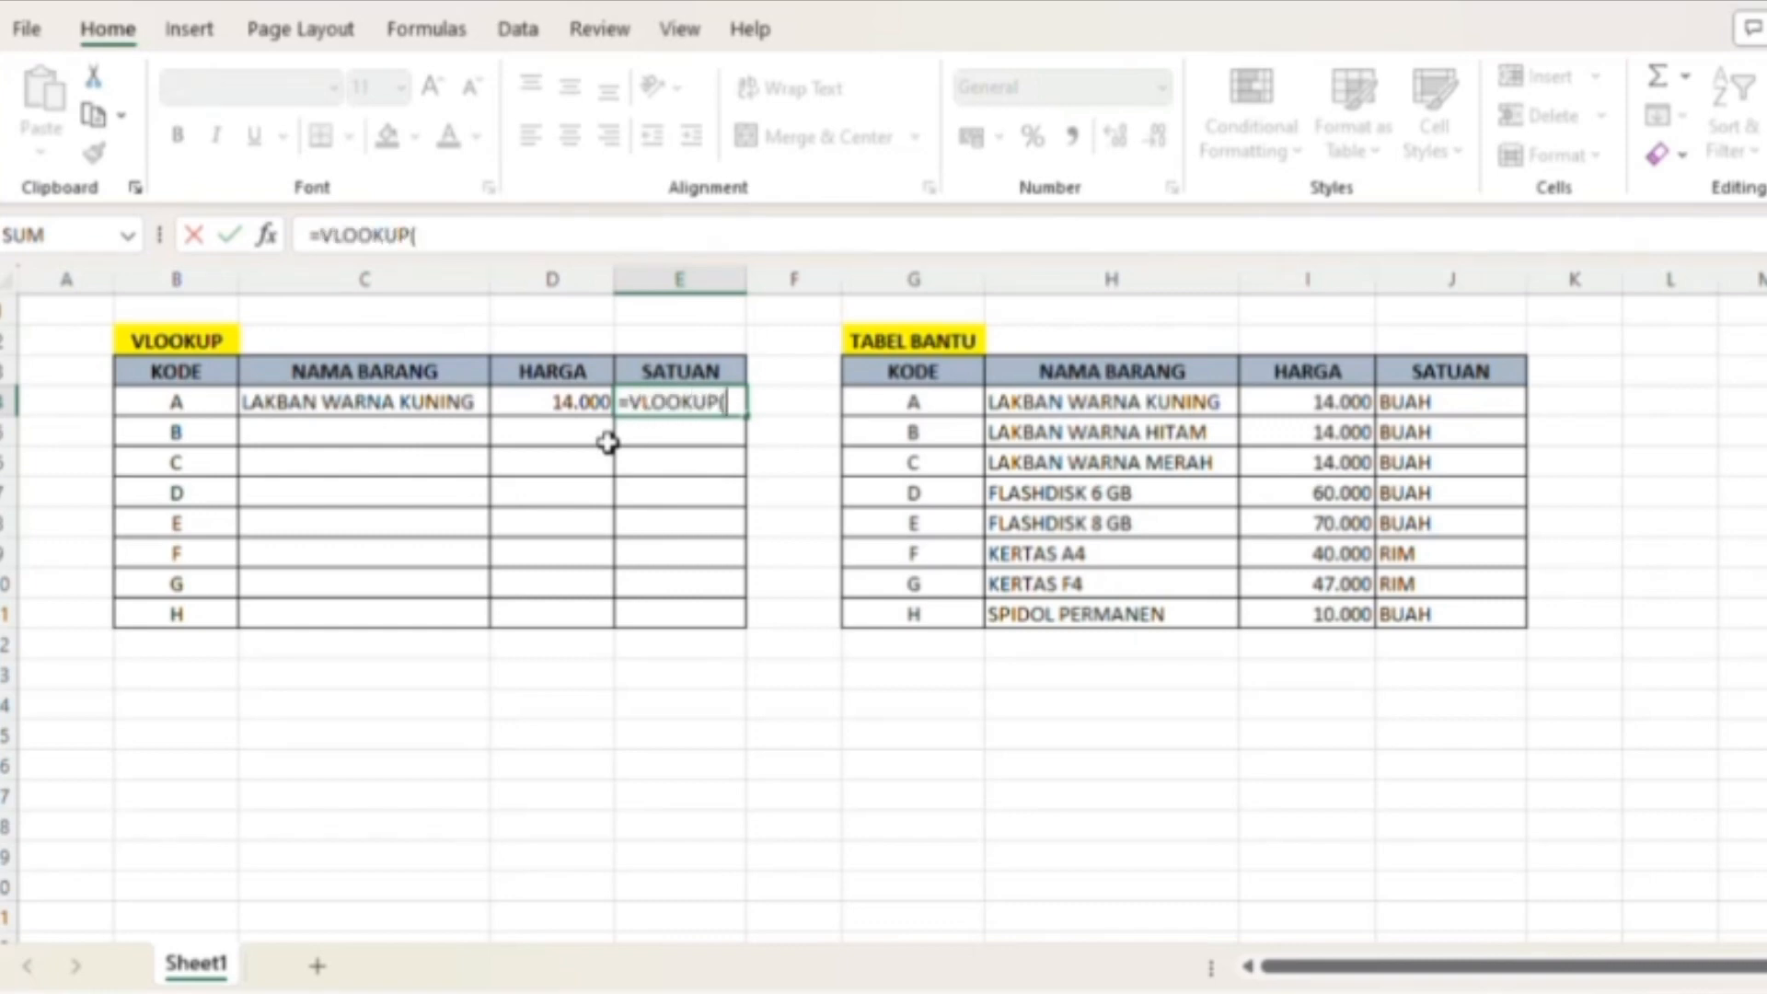
pyautogui.click(215, 415)
pyautogui.write(';')
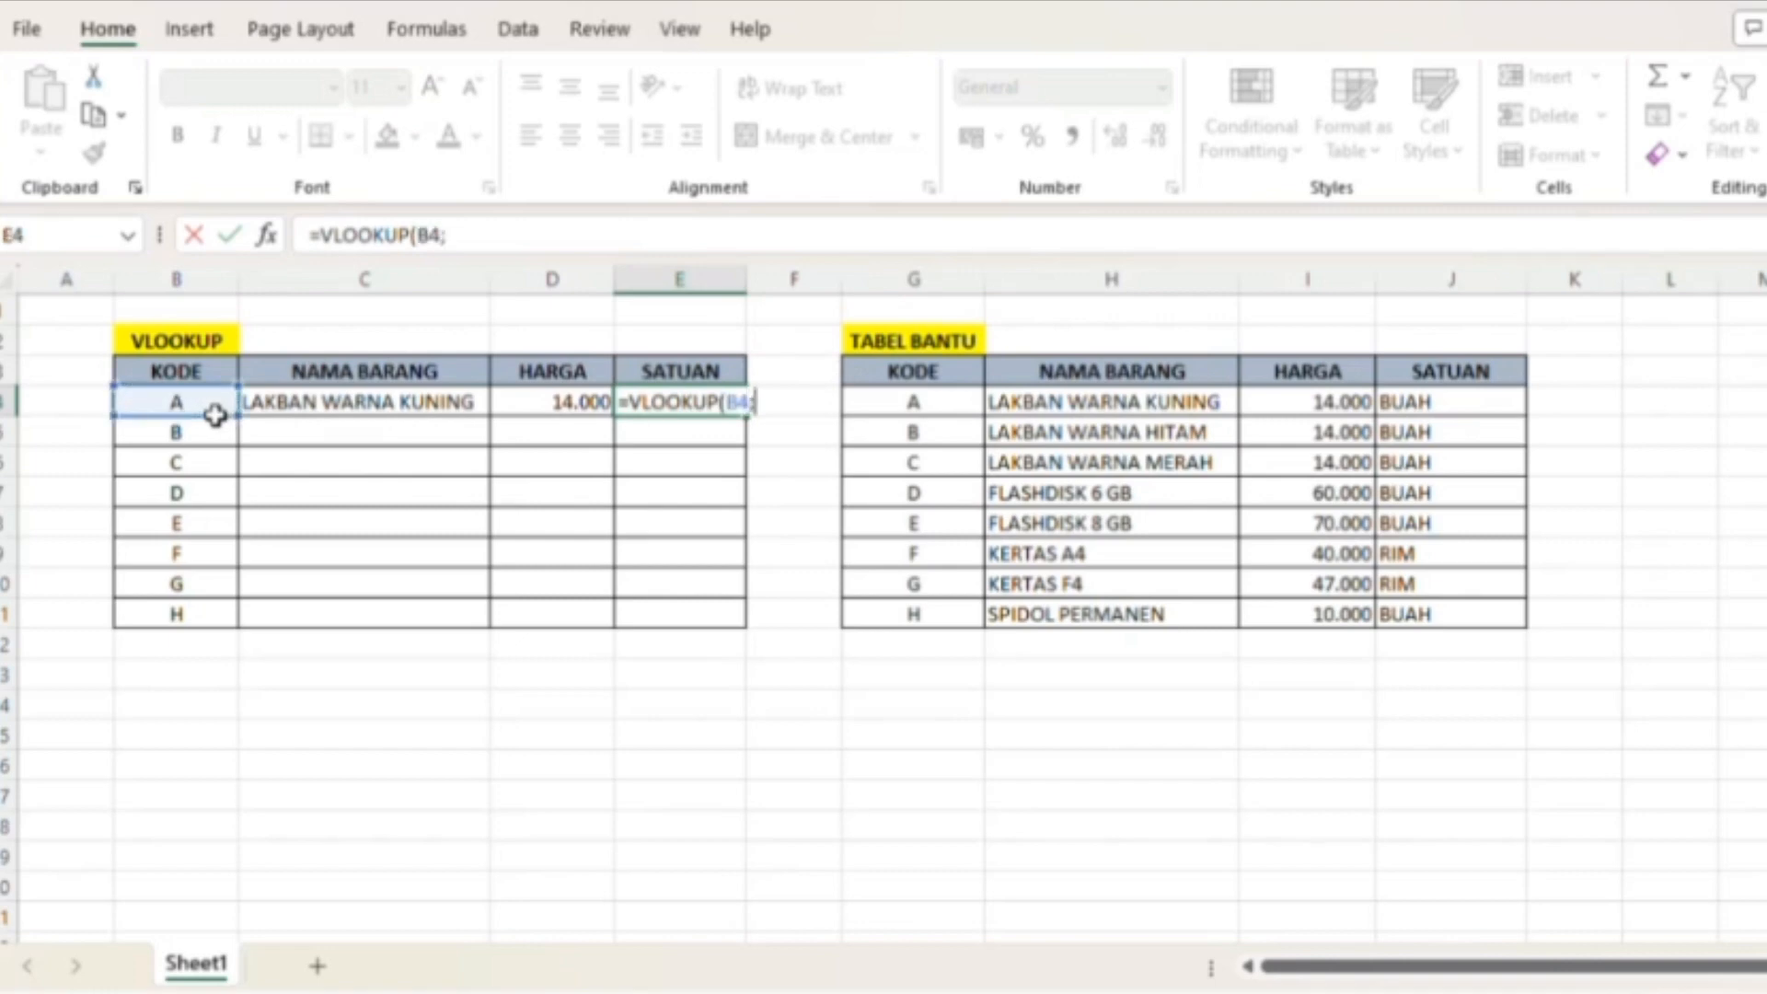
pyautogui.click(967, 422)
pyautogui.moveTo(966, 423); pyautogui.dragTo(1397, 627)
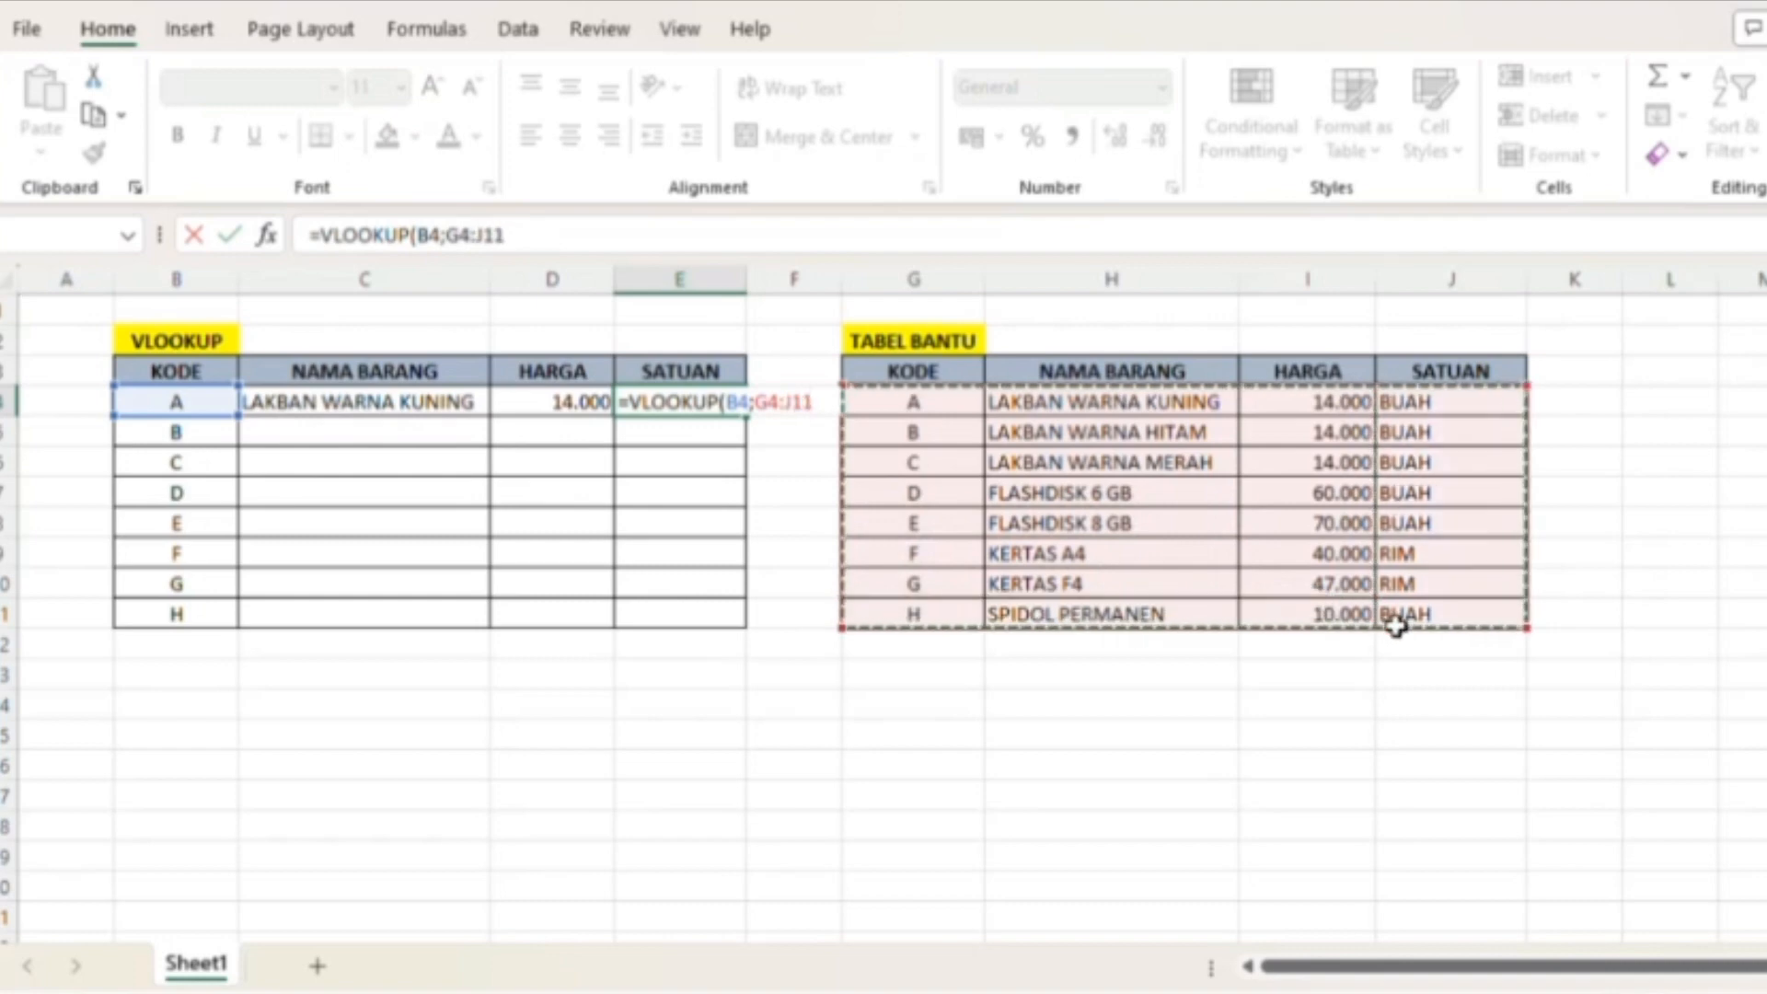
pyautogui.press('F4')
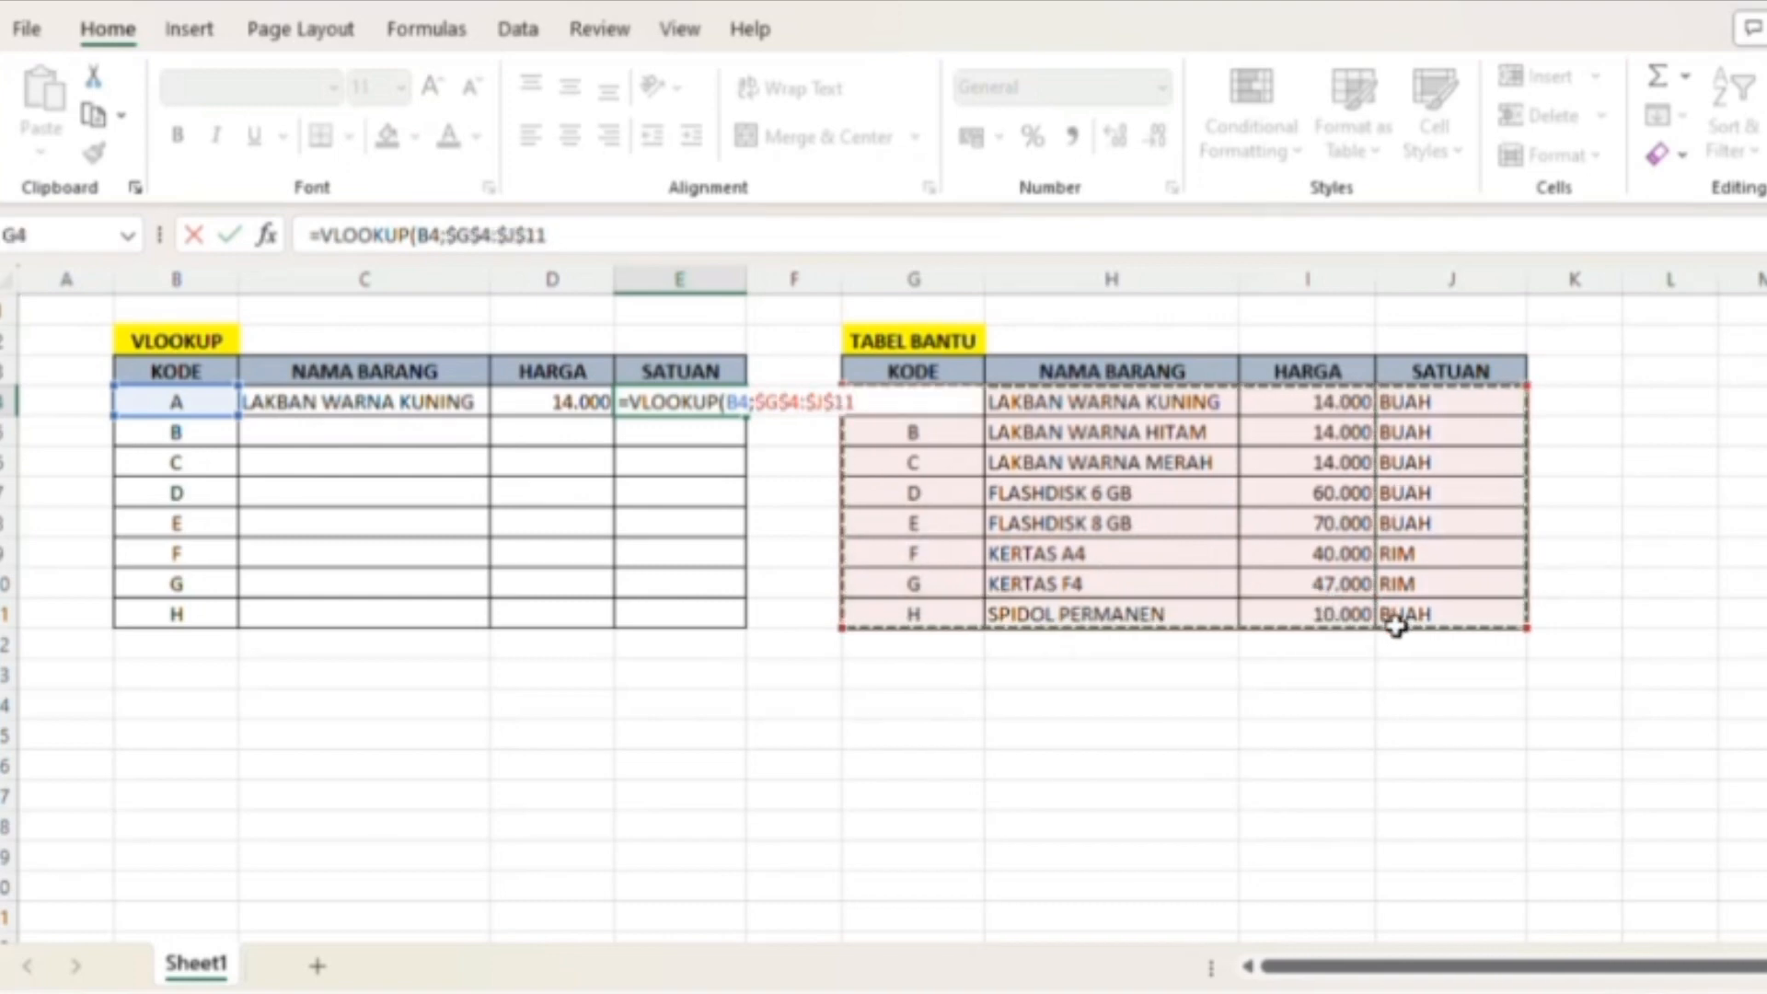
pyautogui.write(';4')
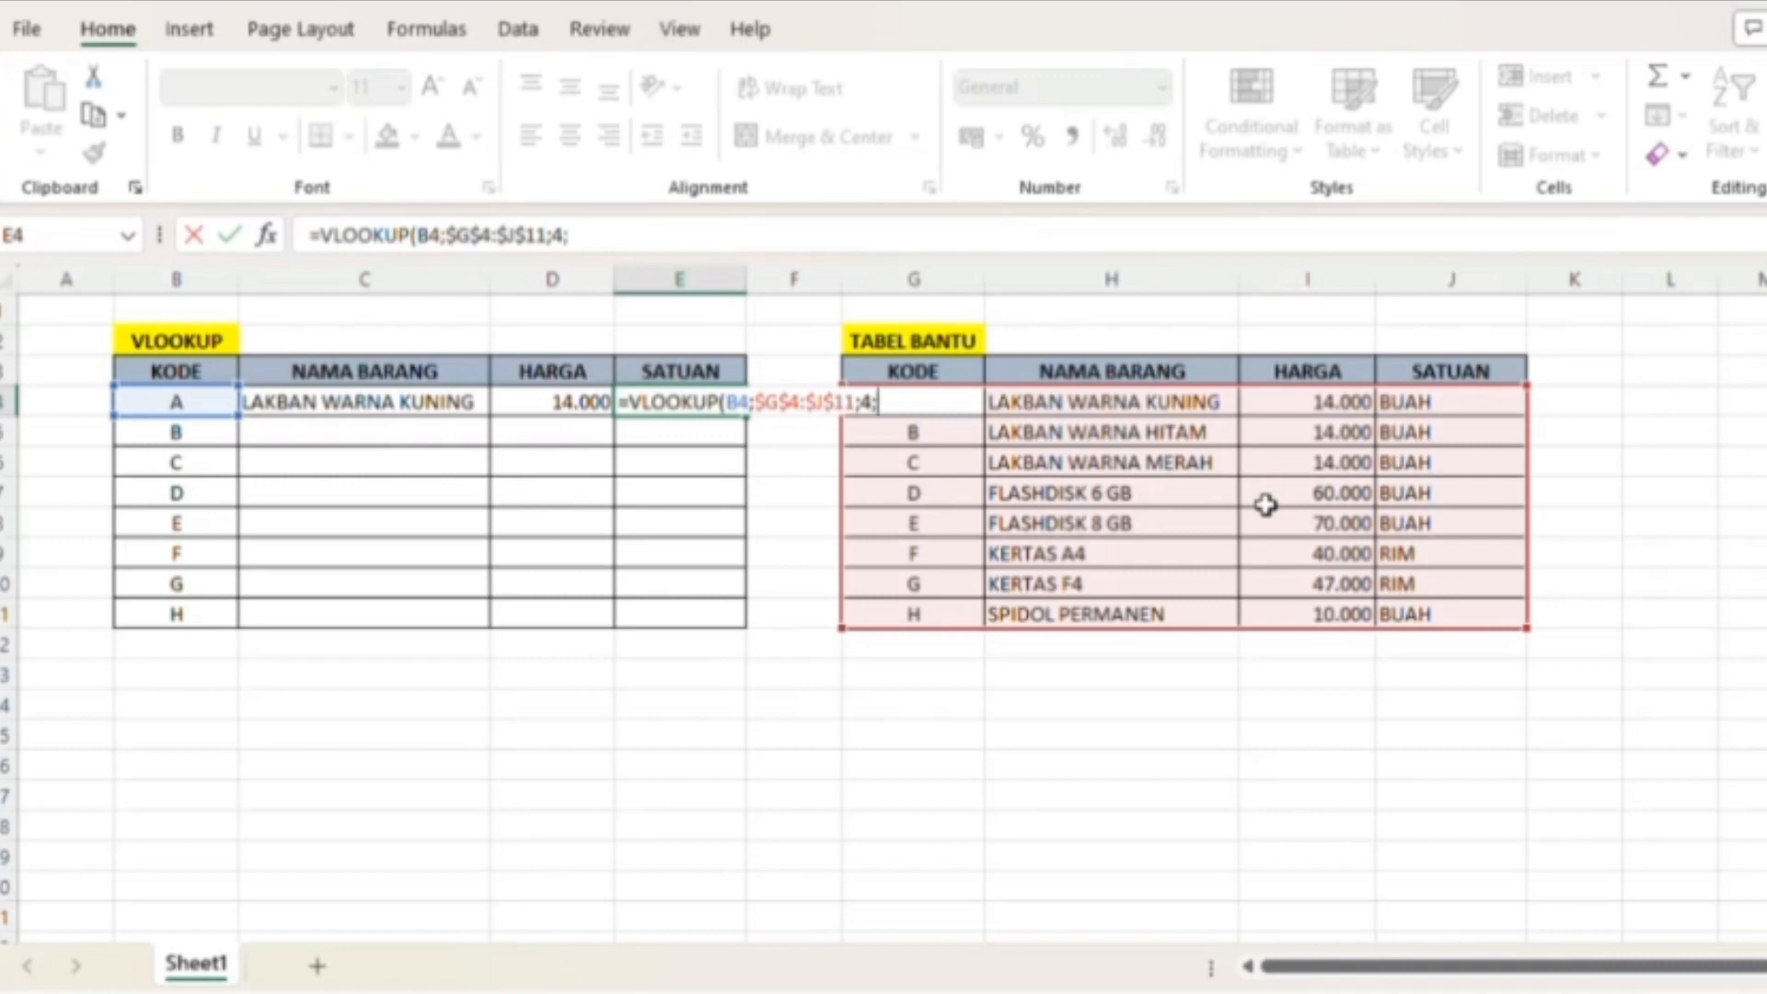
pyautogui.write('FALS')
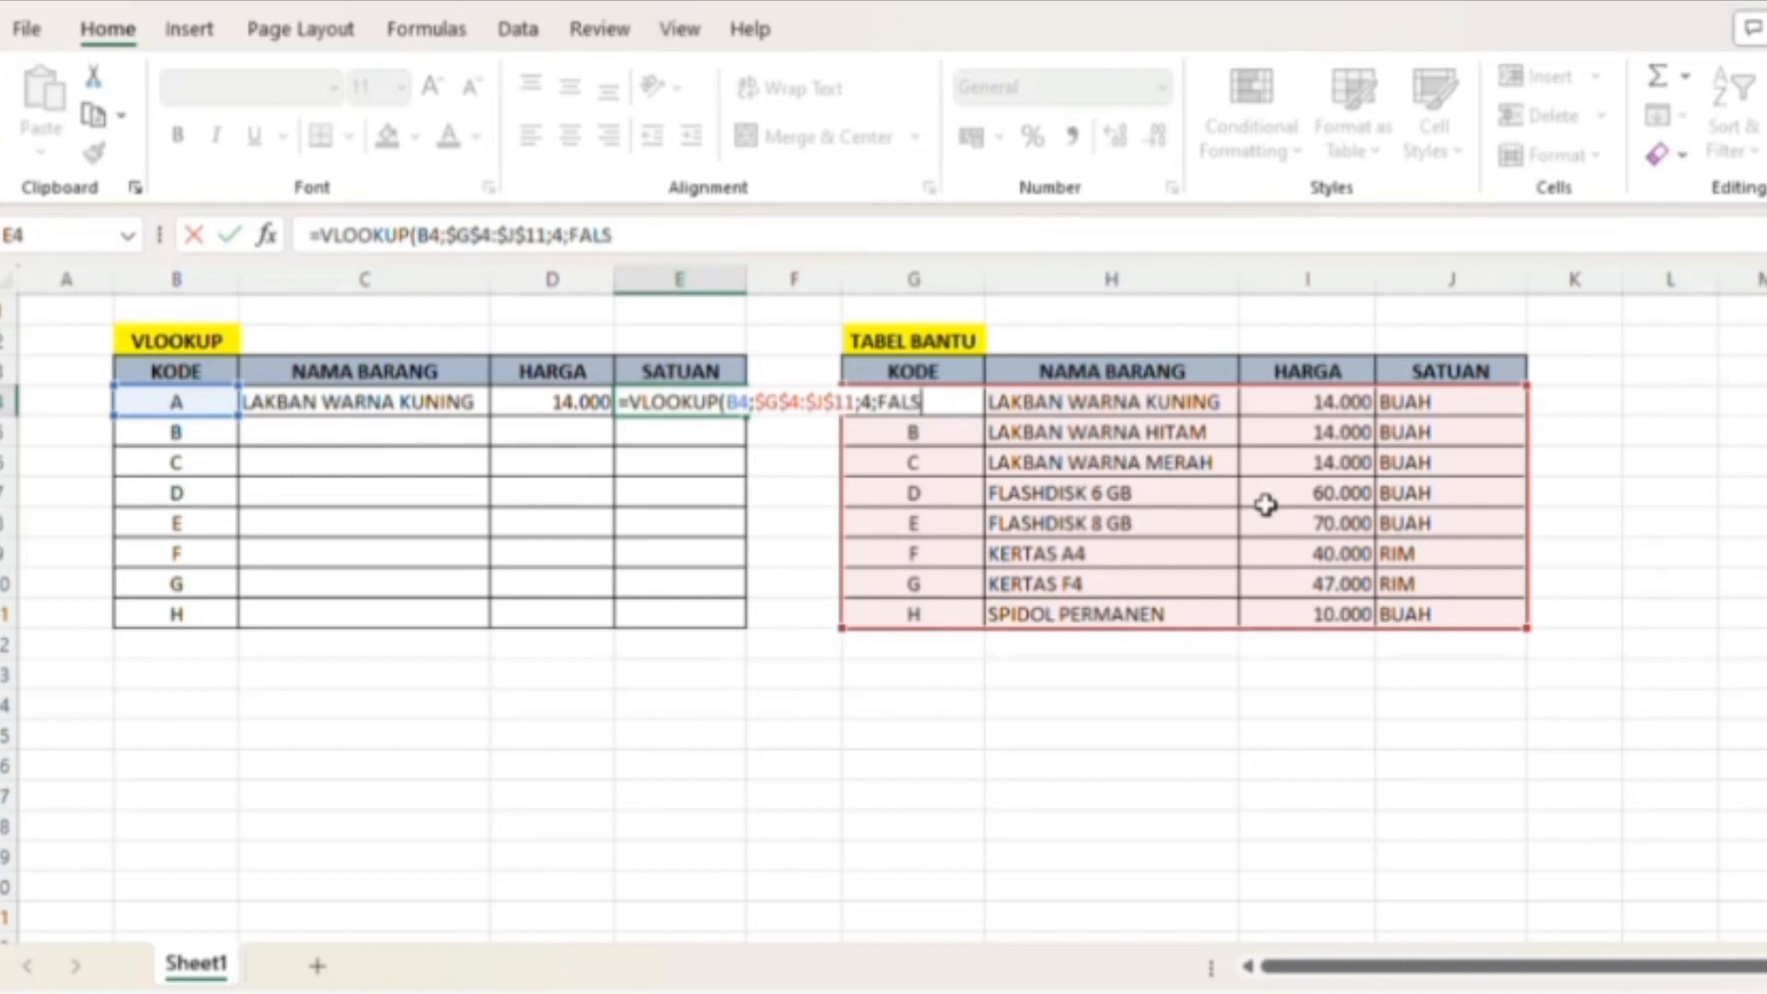
pyautogui.write('E)')
pyautogui.press('Return')
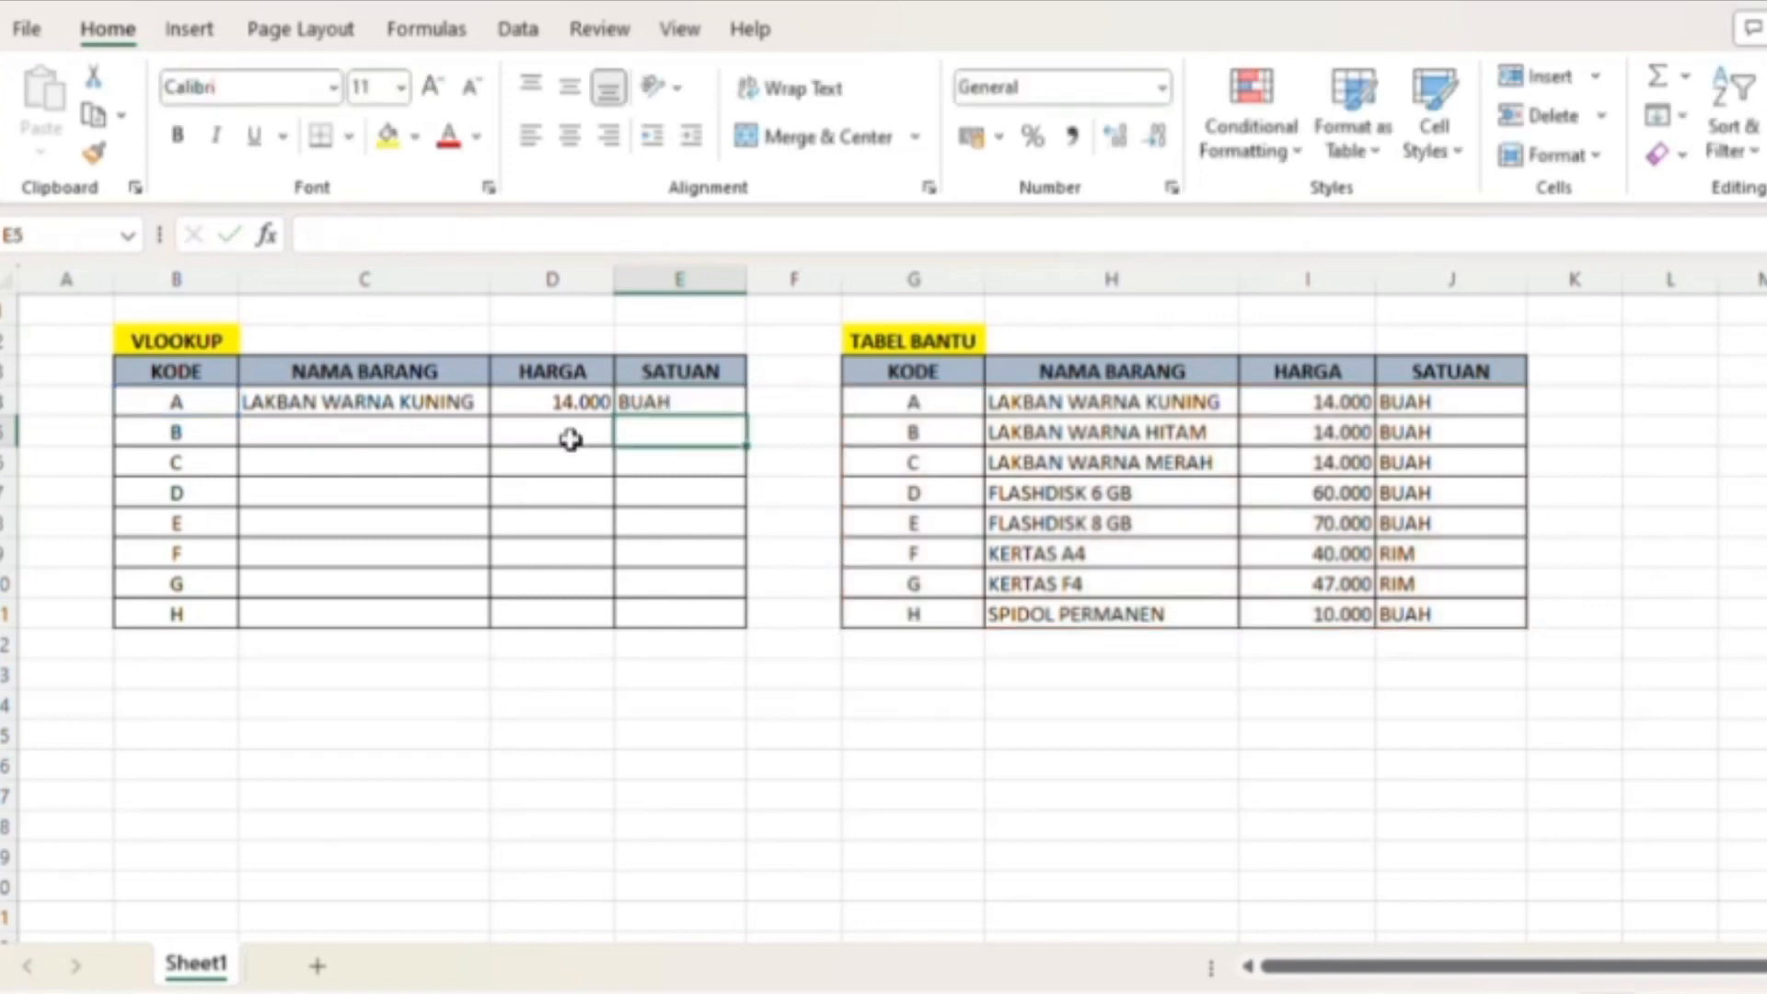
pyautogui.click(710, 408)
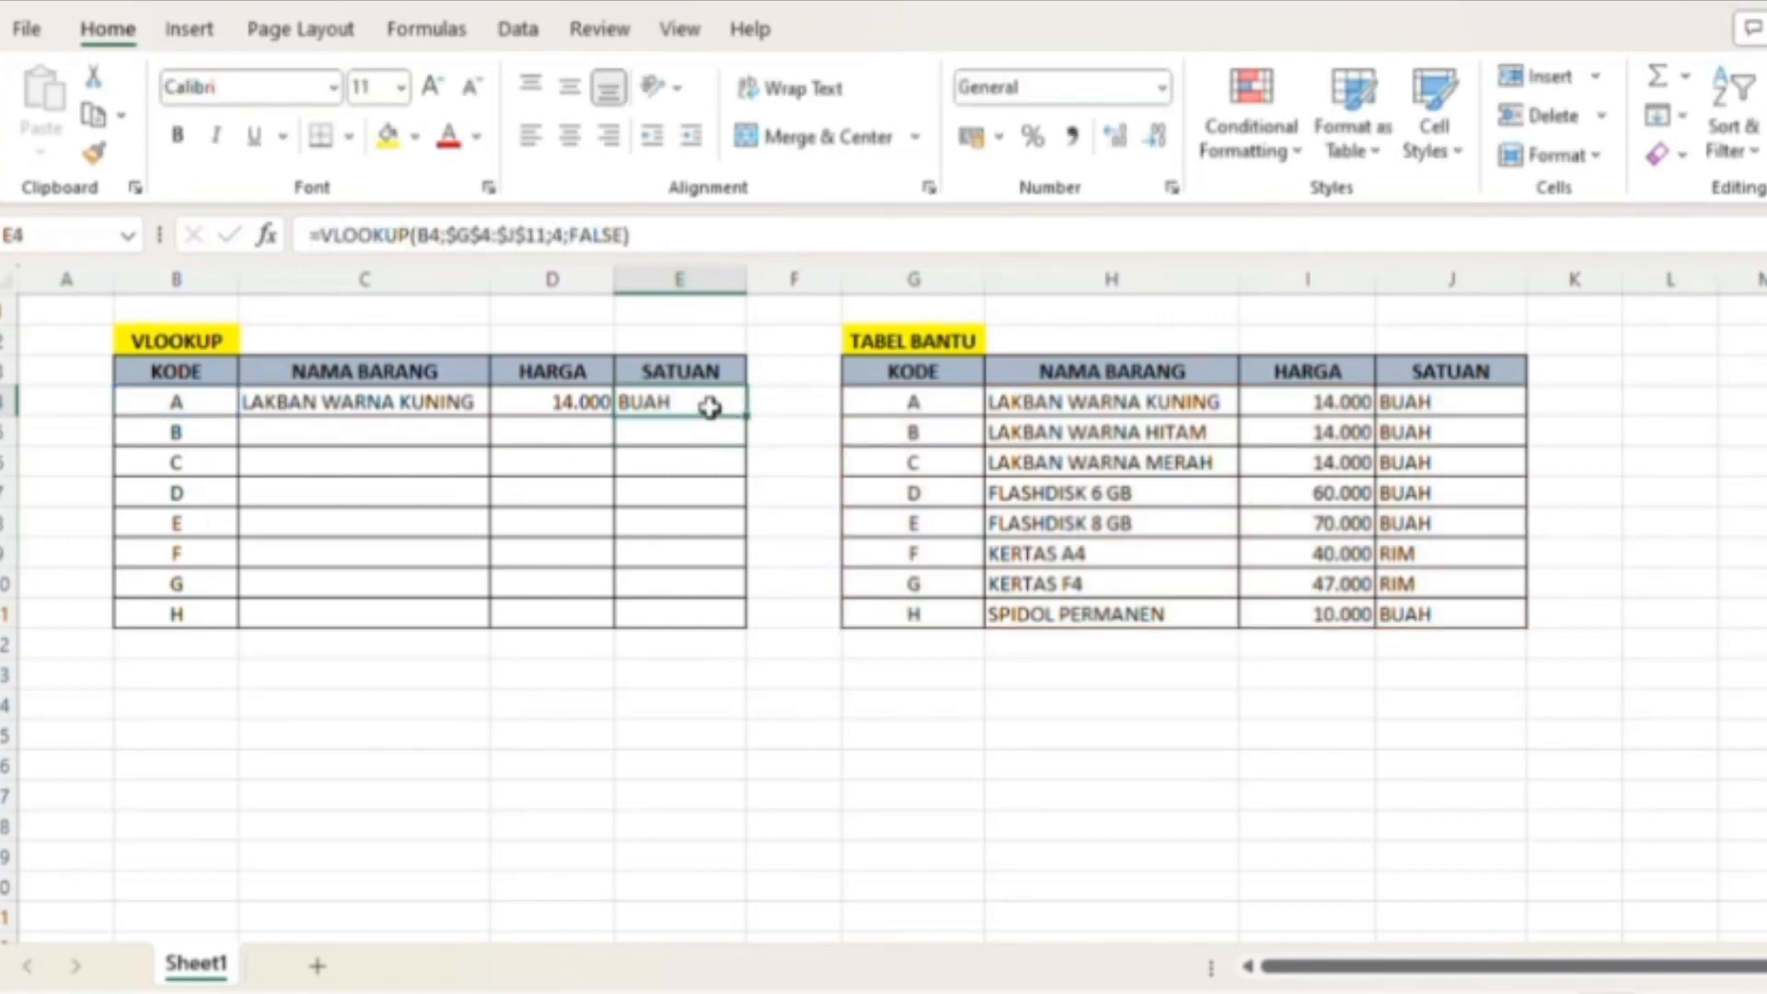
# Fill the NAMA BARANG, HARGA and SATUAN formulas from row 4 down to row 11 for codes B through H
pyautogui.click(348, 411)
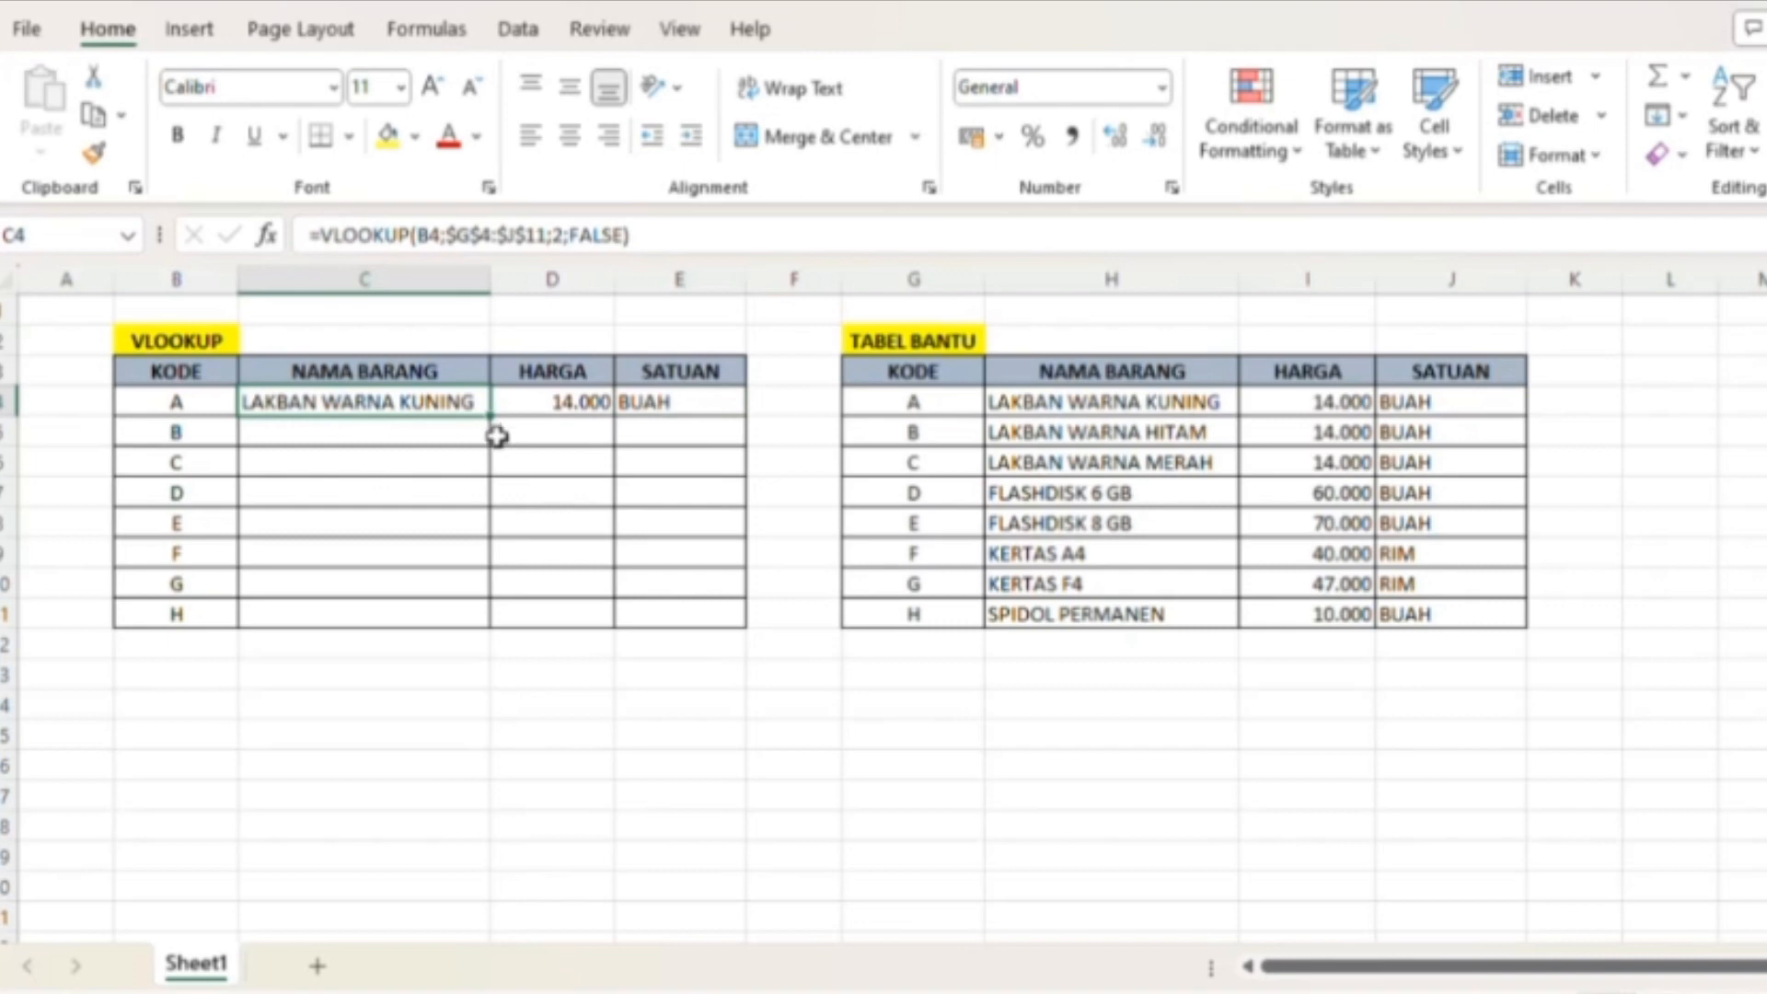
pyautogui.moveTo(503, 444); pyautogui.dragTo(504, 644)
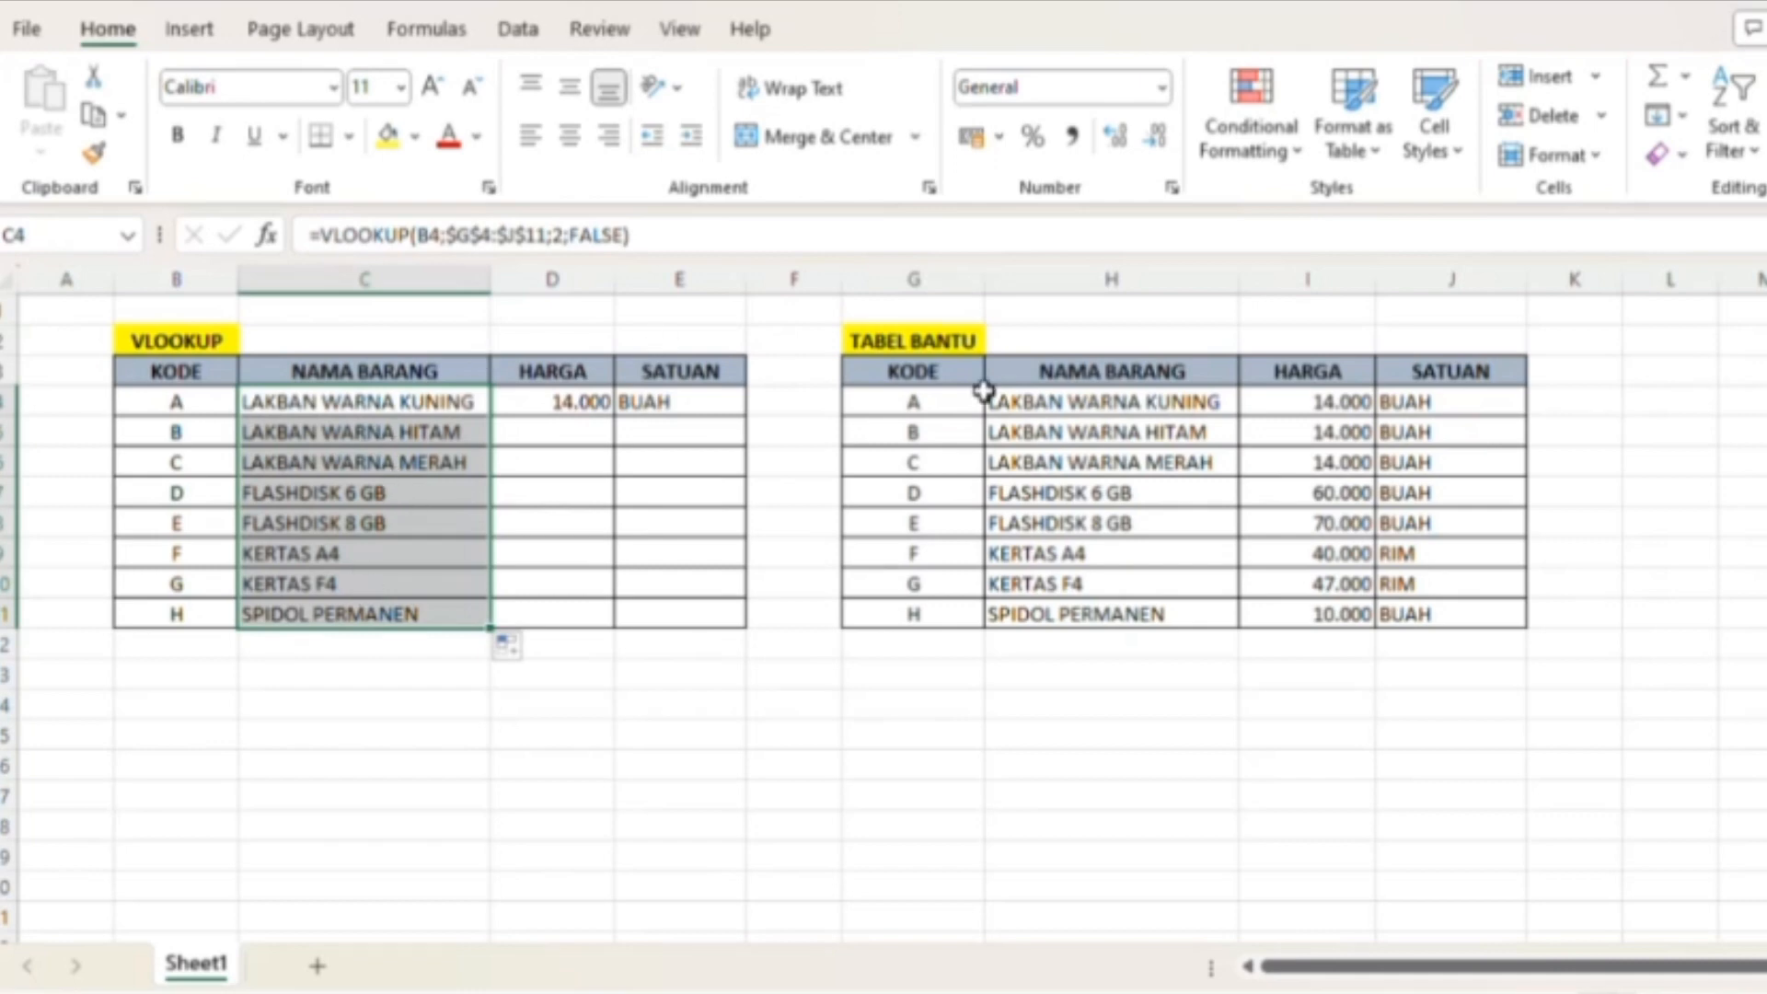
pyautogui.click(556, 411)
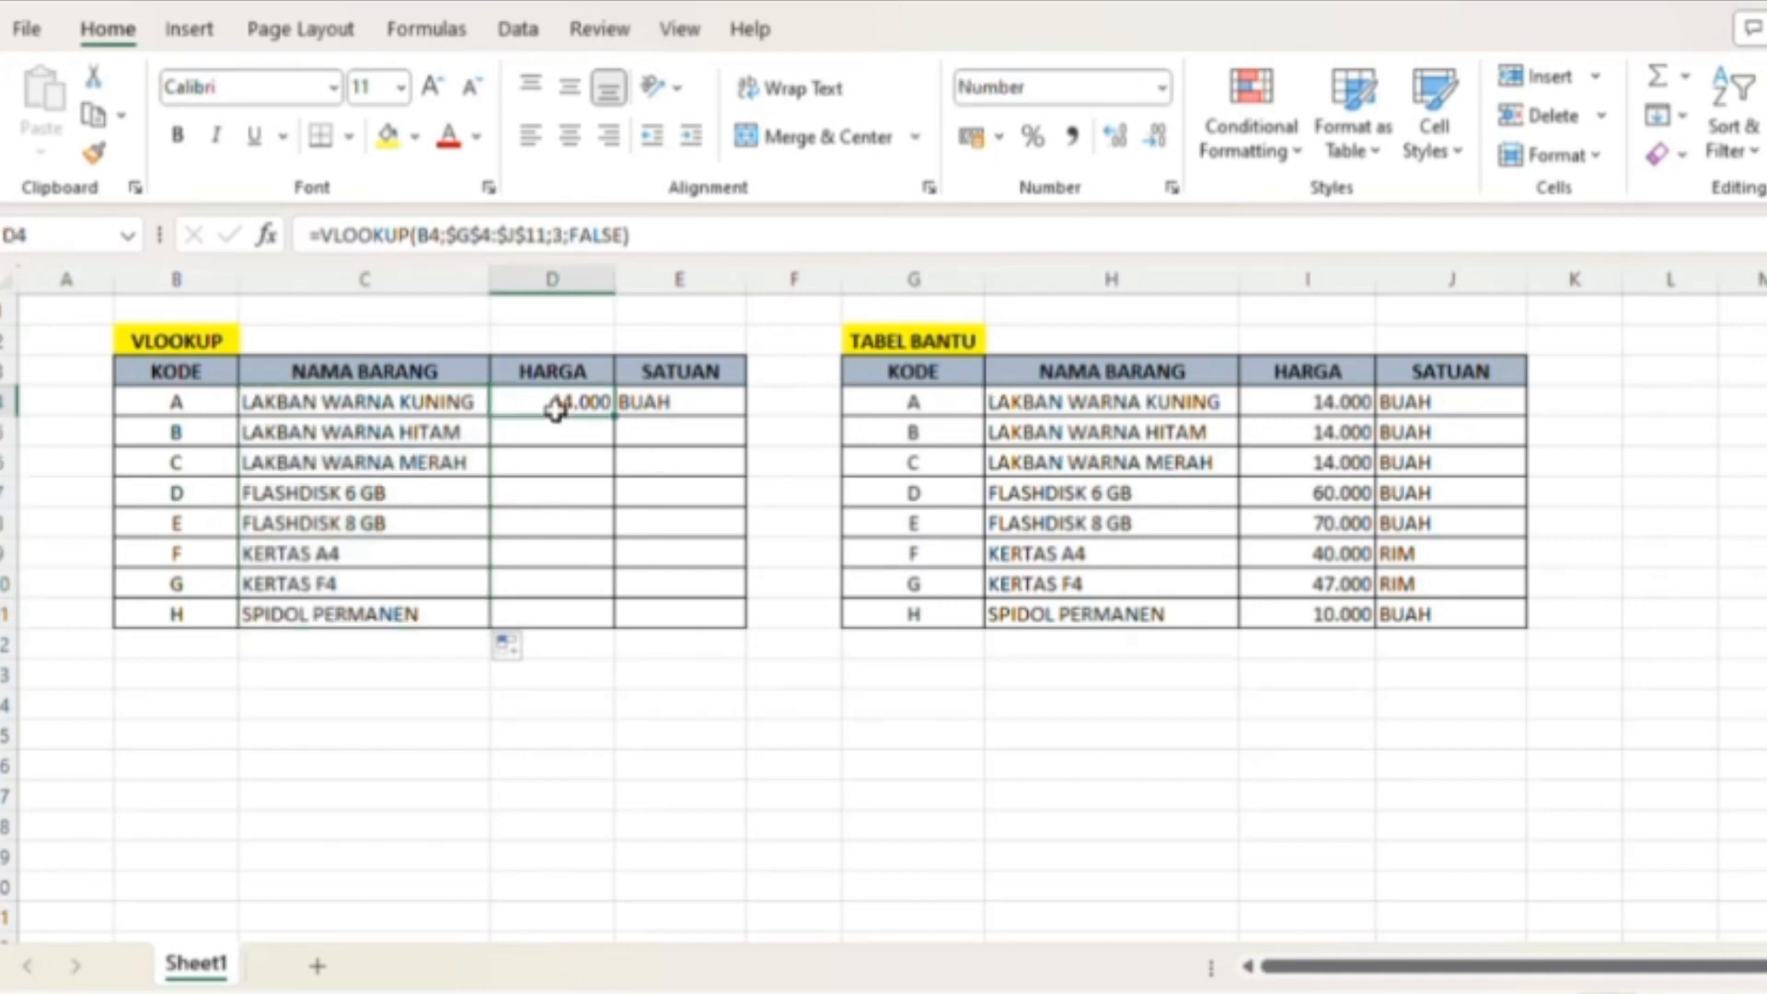
pyautogui.moveTo(627, 423); pyautogui.dragTo(623, 632)
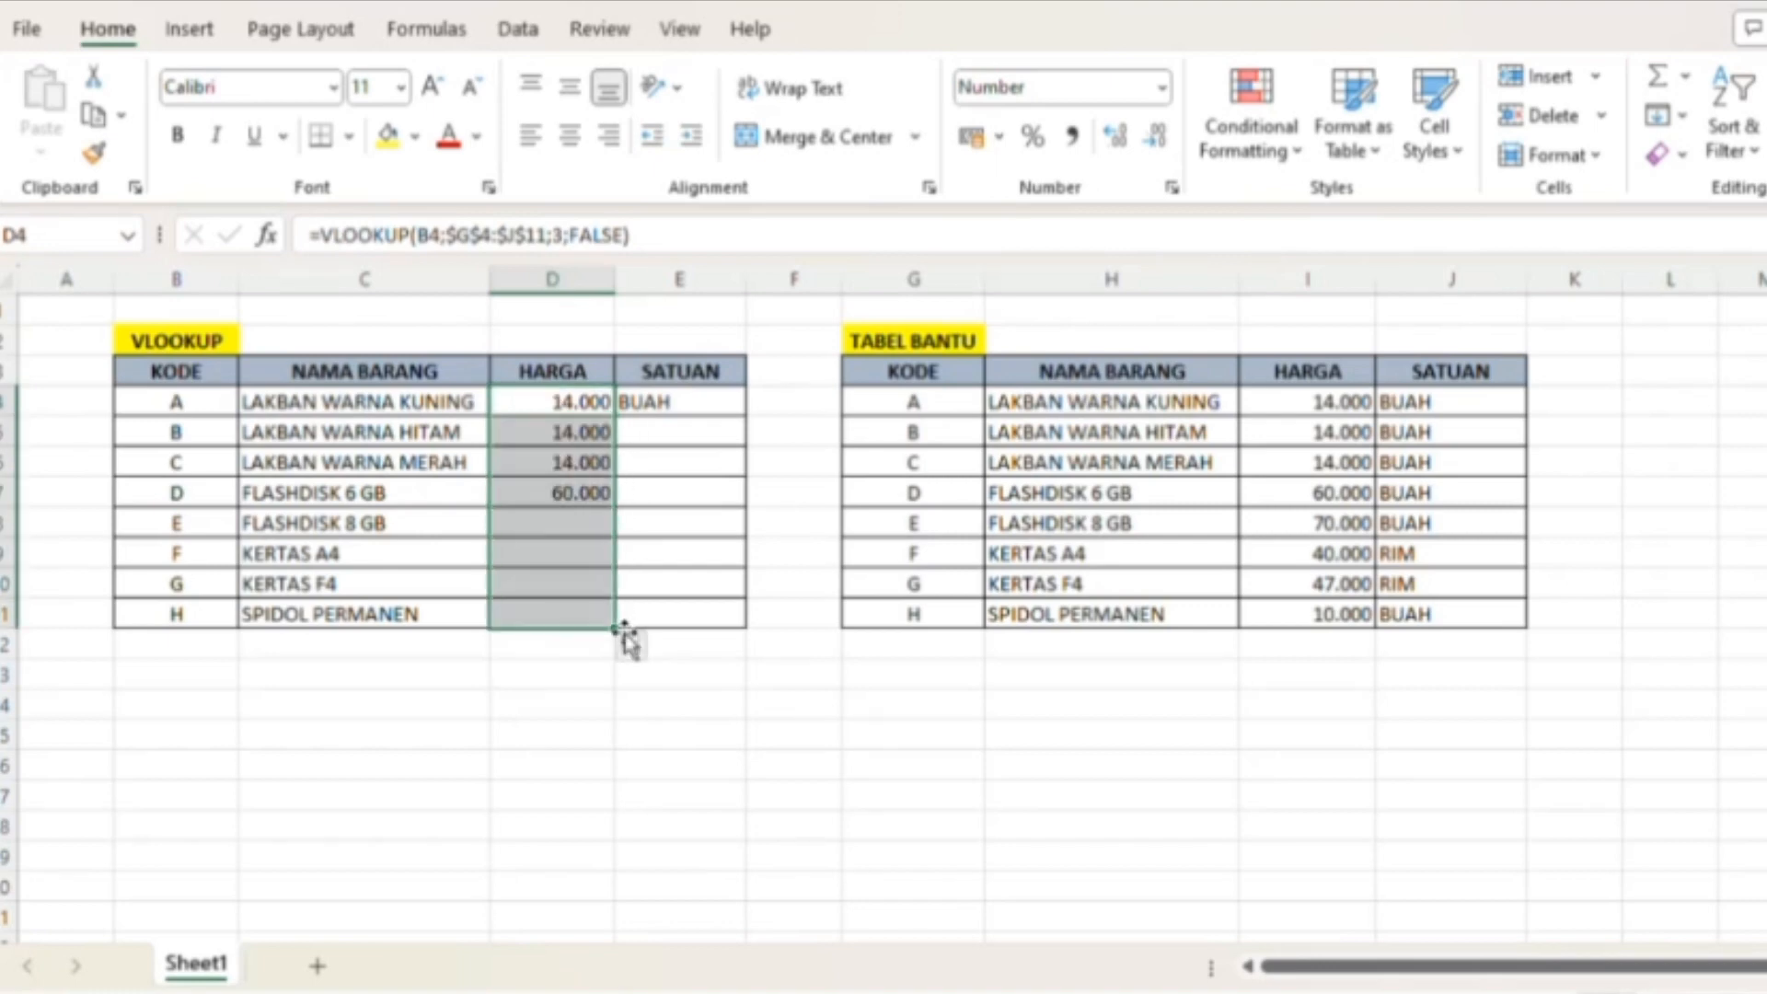
pyautogui.click(686, 405)
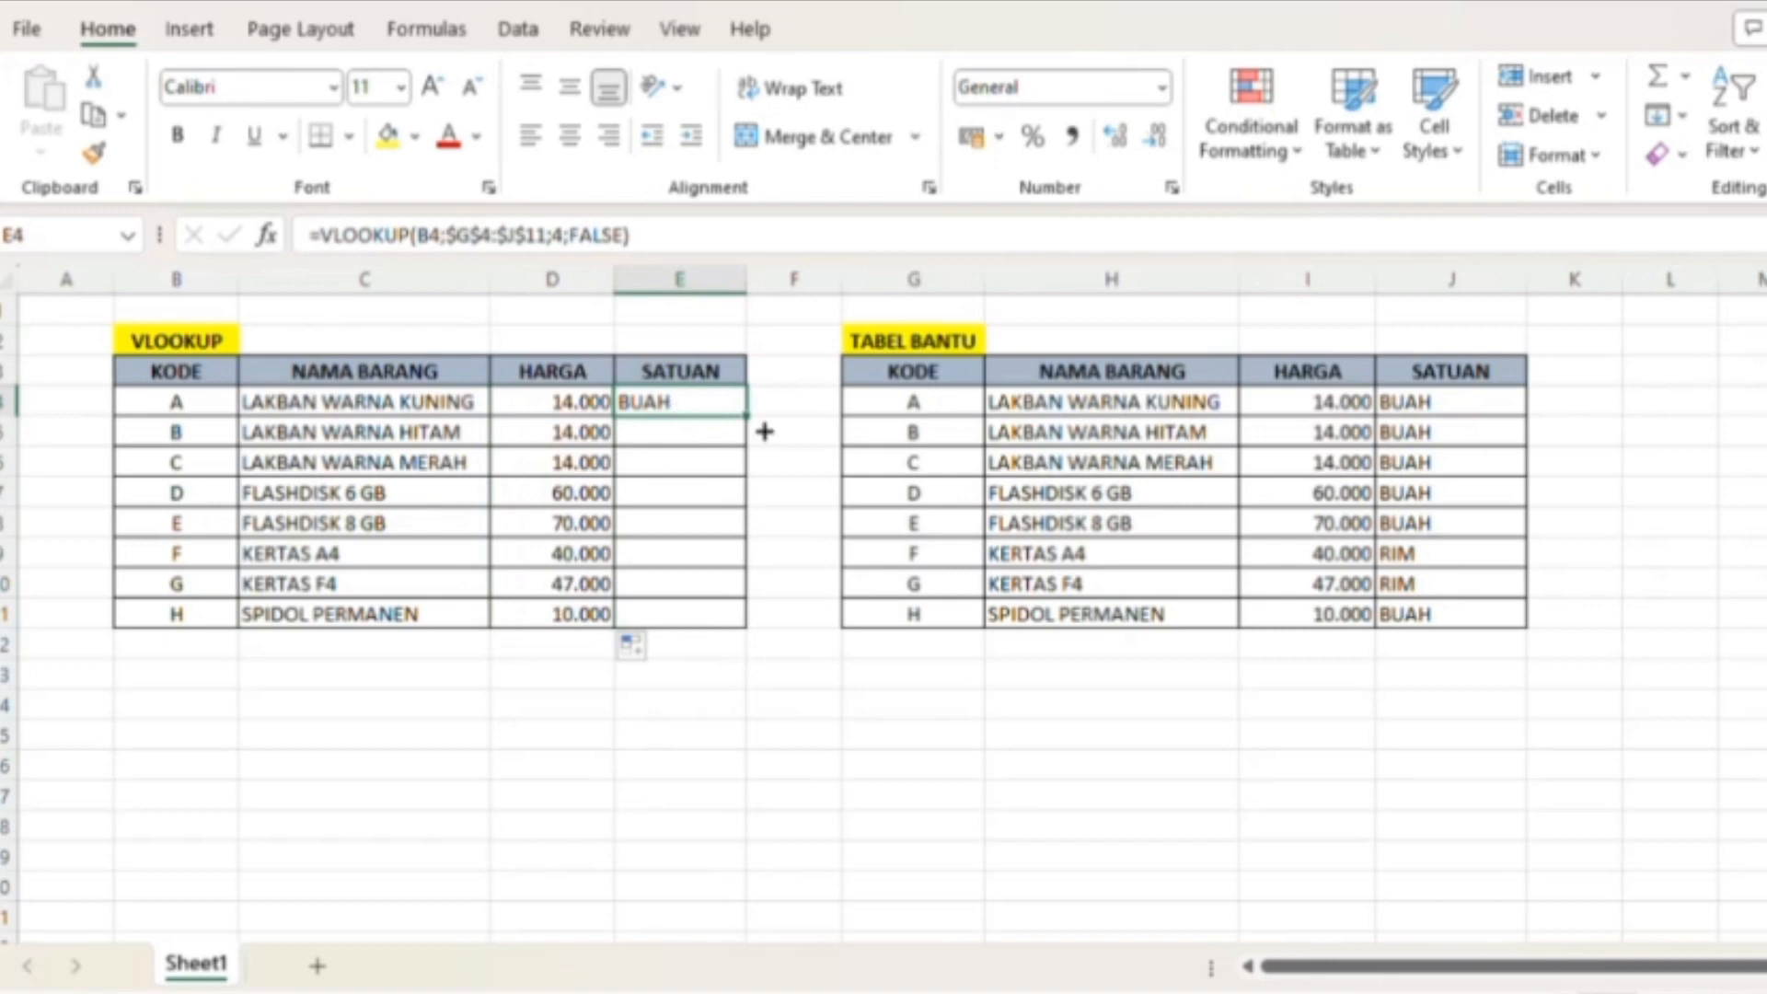
pyautogui.moveTo(754, 425); pyautogui.dragTo(748, 636)
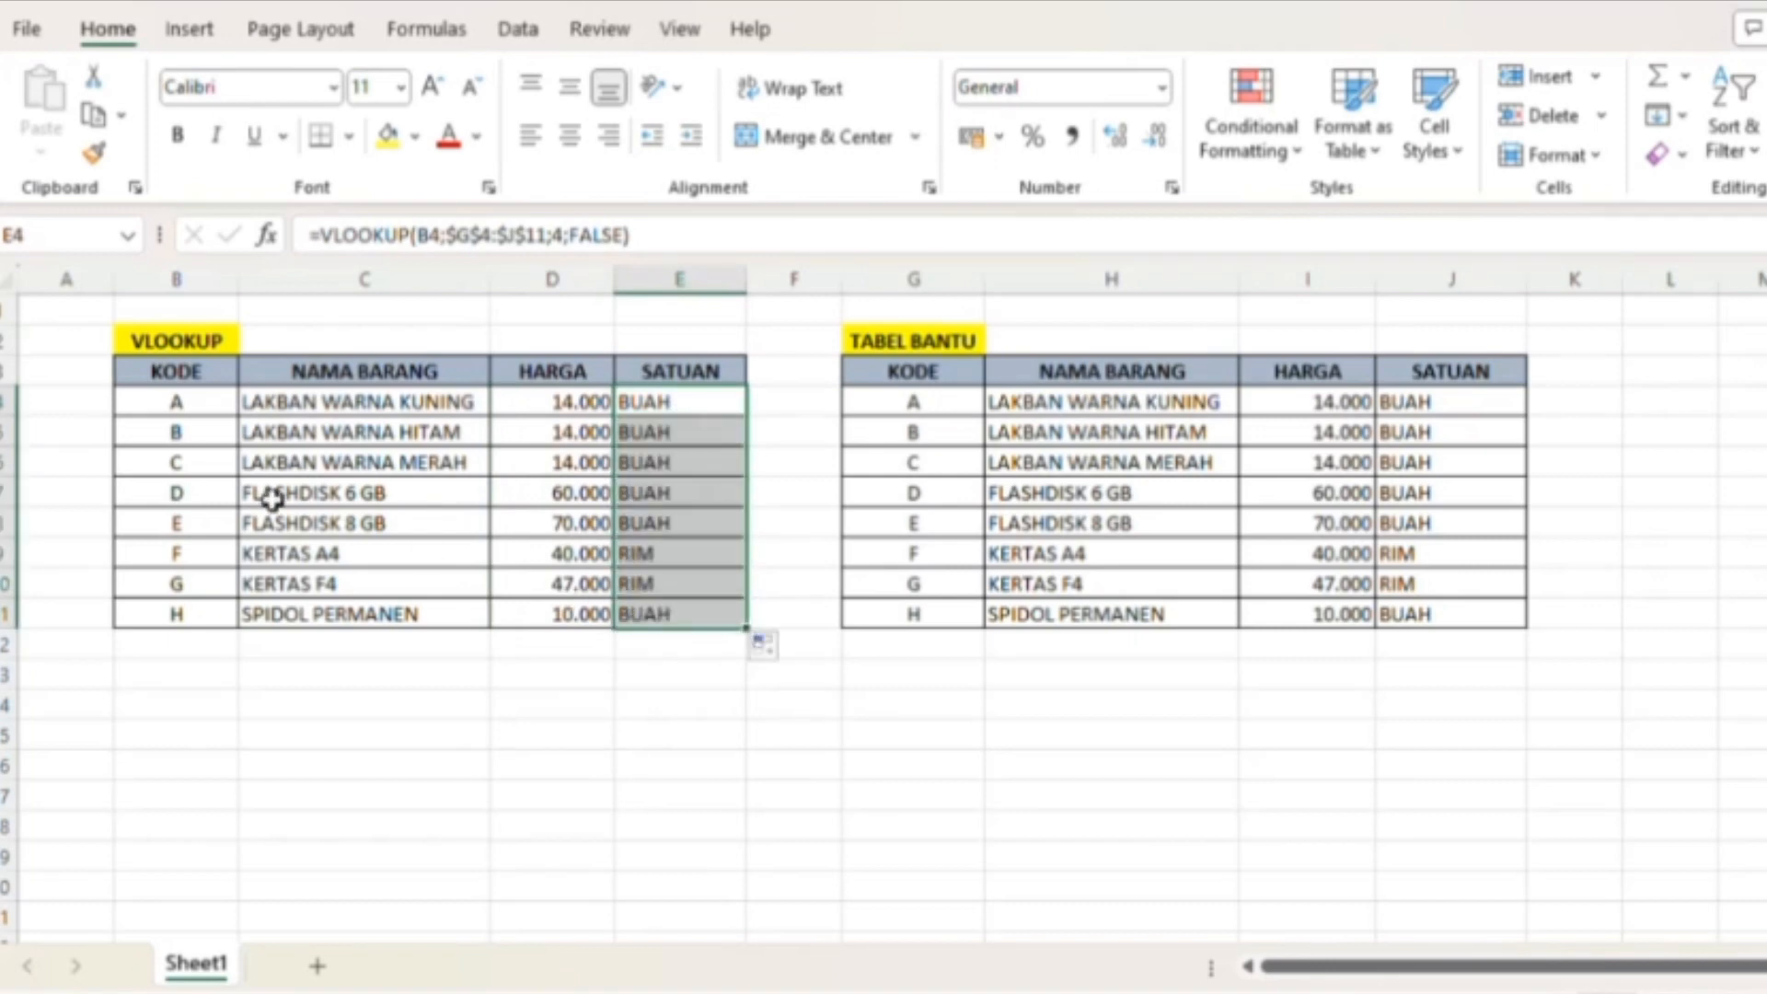
pyautogui.click(193, 435)
pyautogui.click(210, 403)
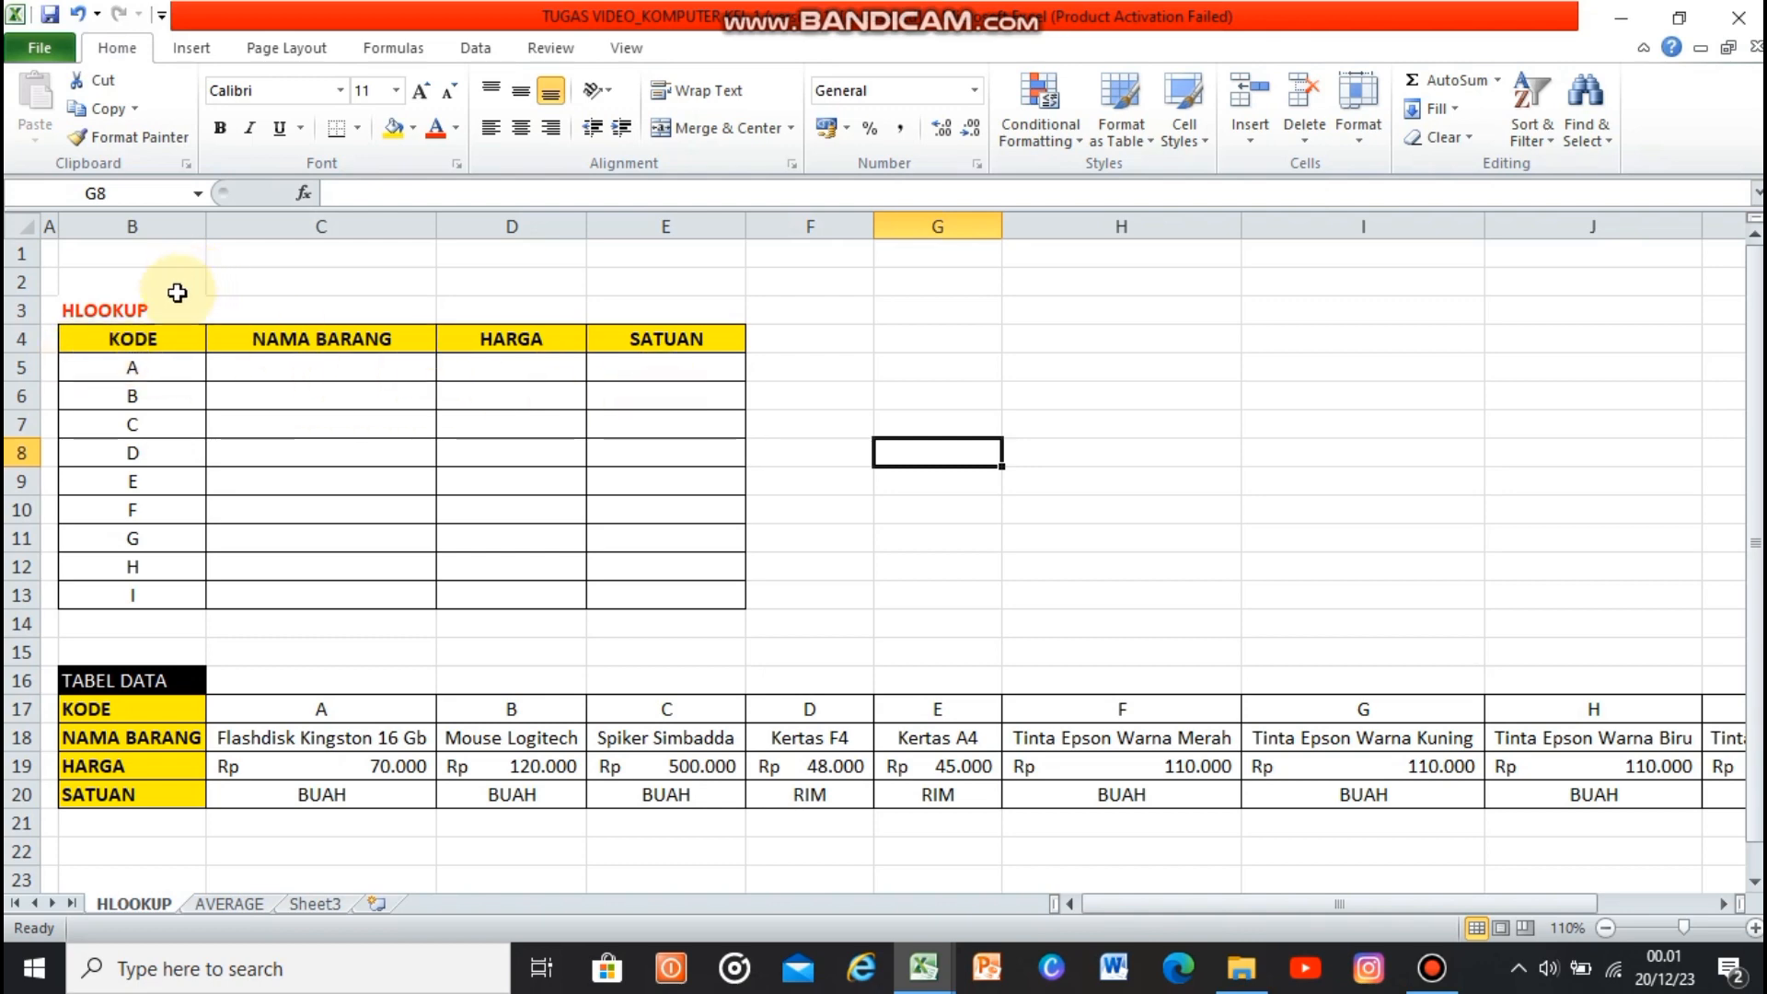
pyautogui.click(176, 371)
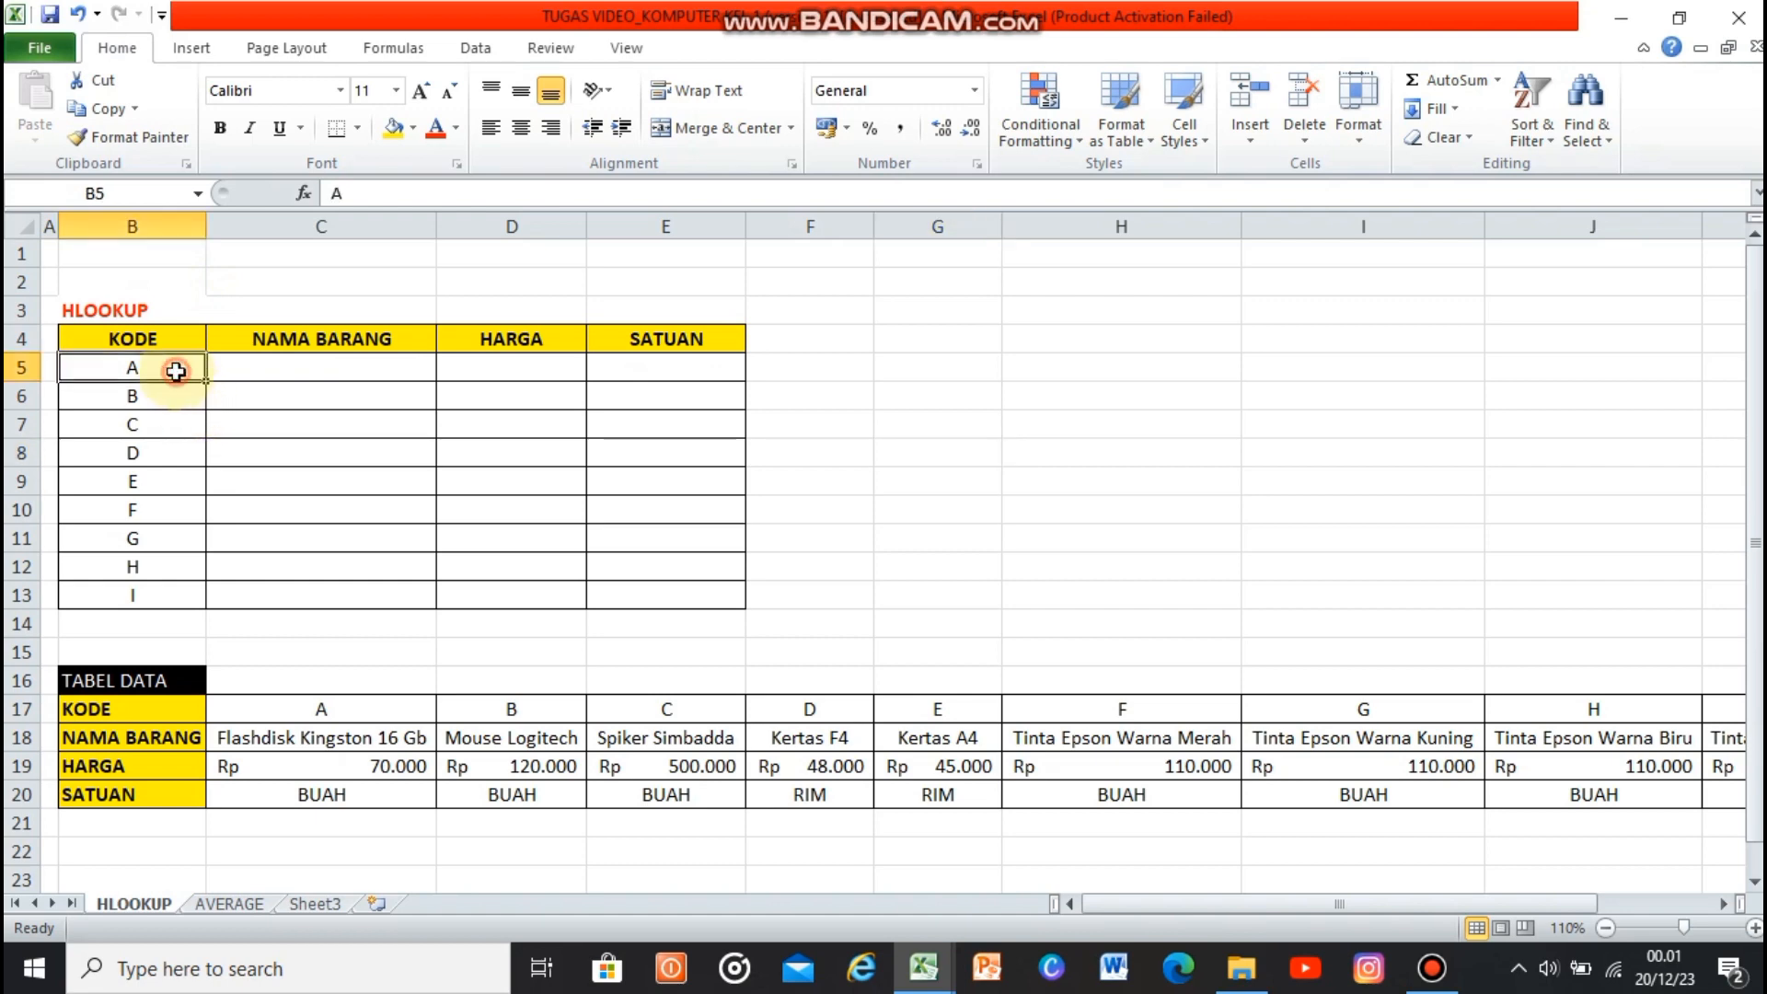
# Enter =HLOOKUP(B5;$C$17:$K$20;2;FALSE) in the first NAMA BARANG cell, C5, using the absolute TABEL DATA range
pyautogui.click(299, 366)
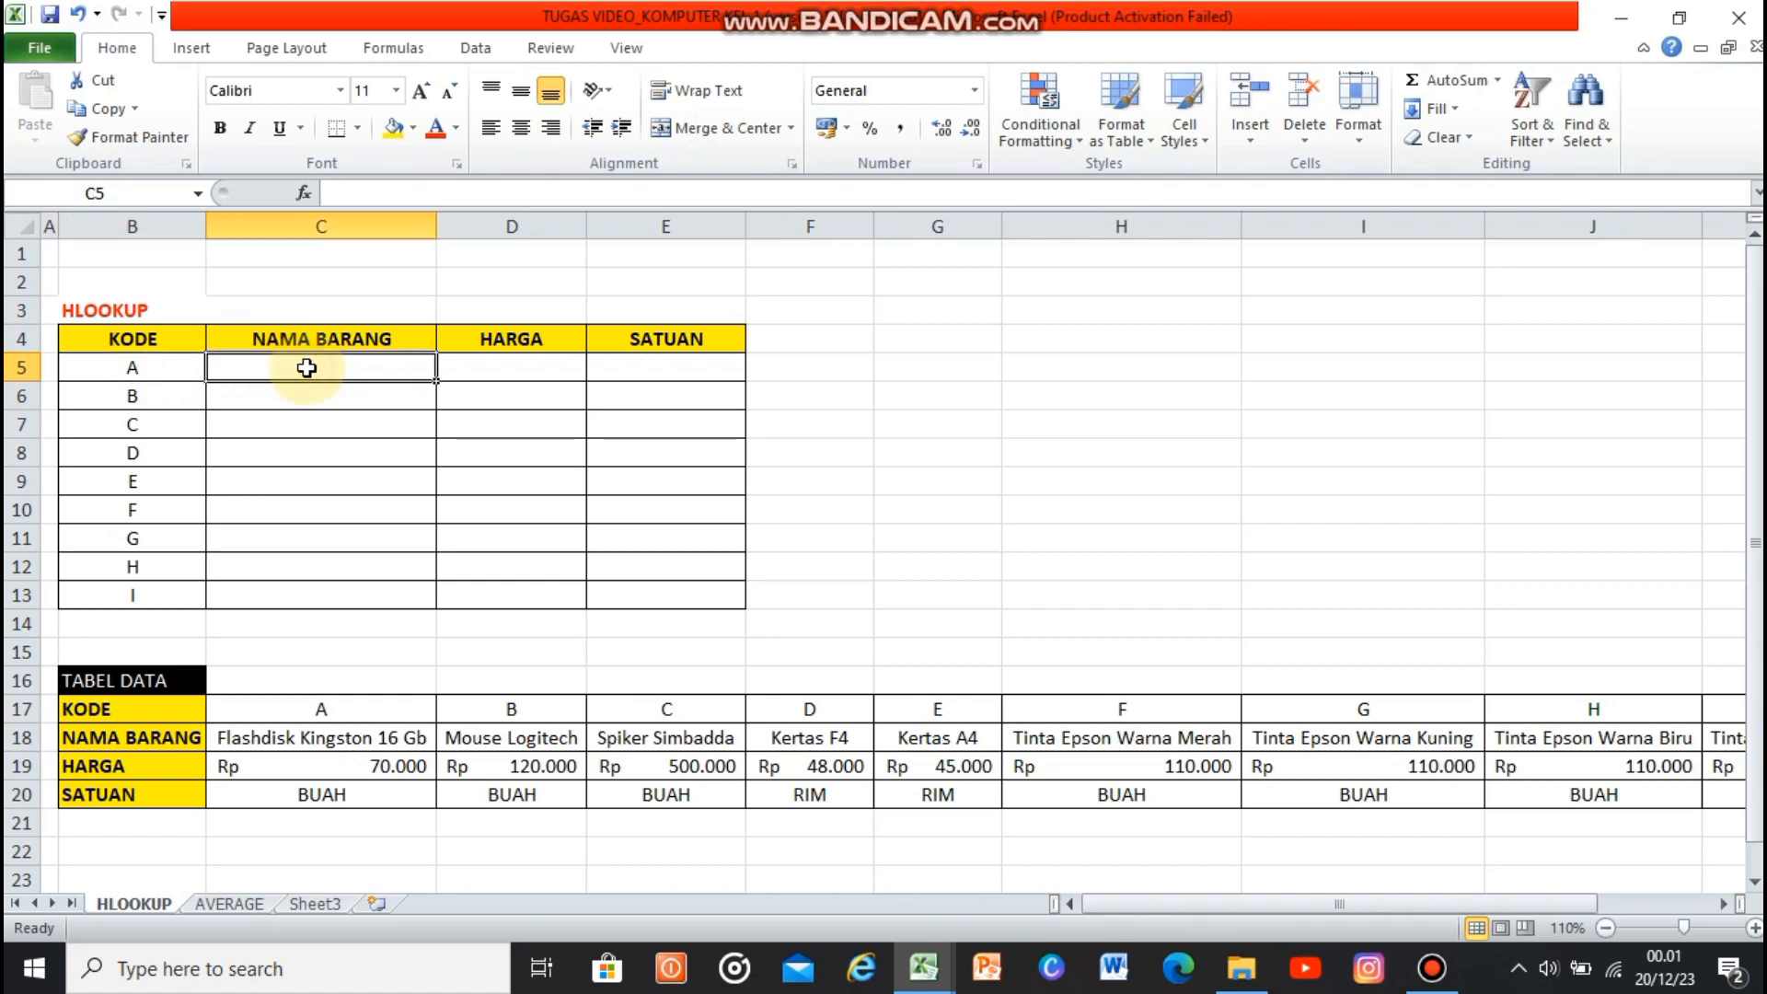
pyautogui.write('=HLOOKUP(')
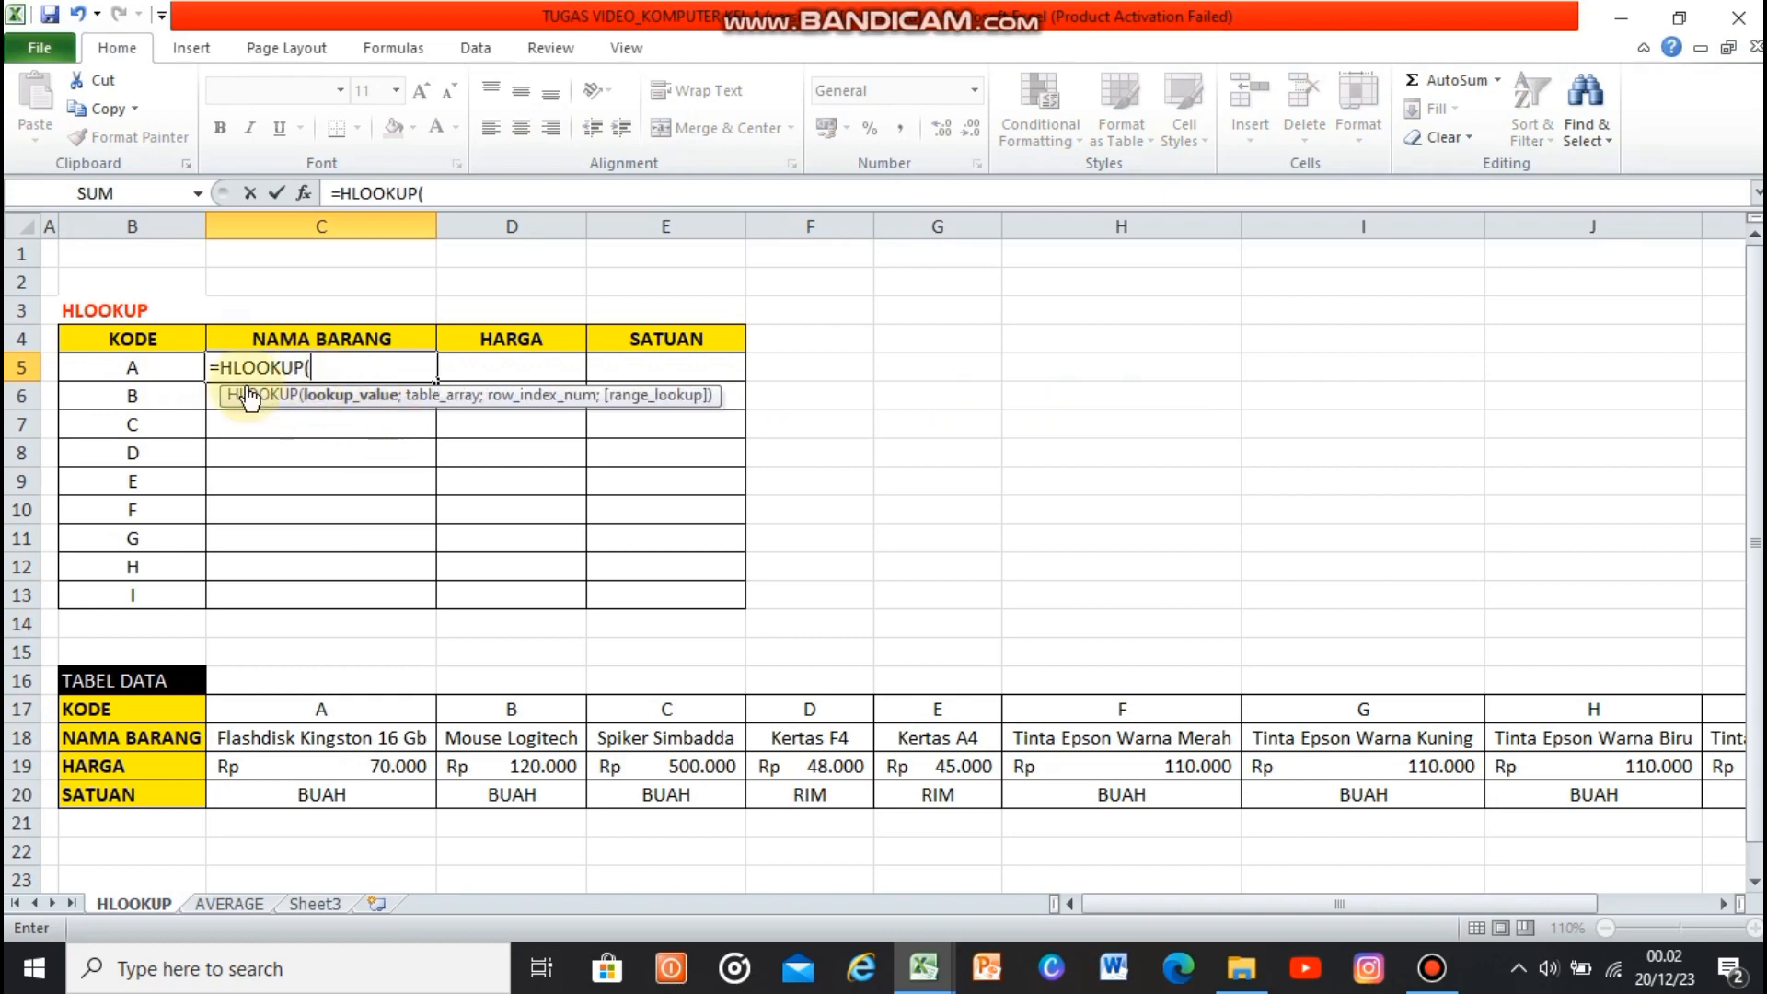
pyautogui.click(179, 366)
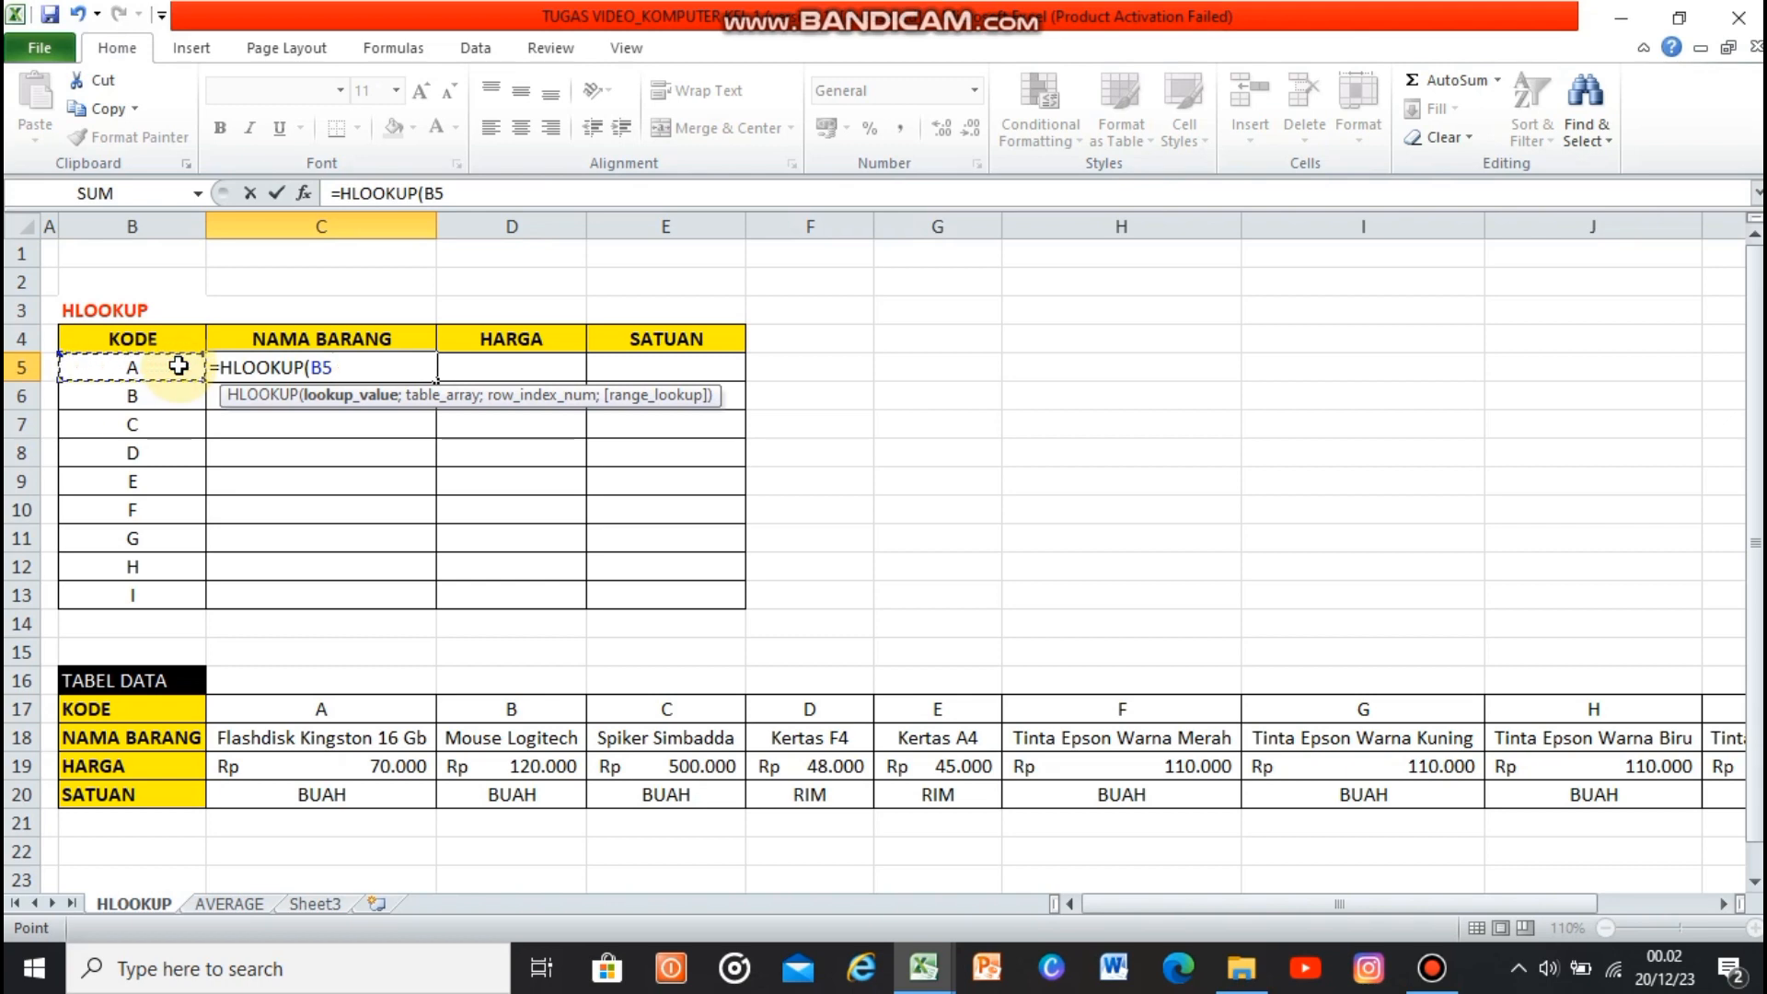
pyautogui.write(';')
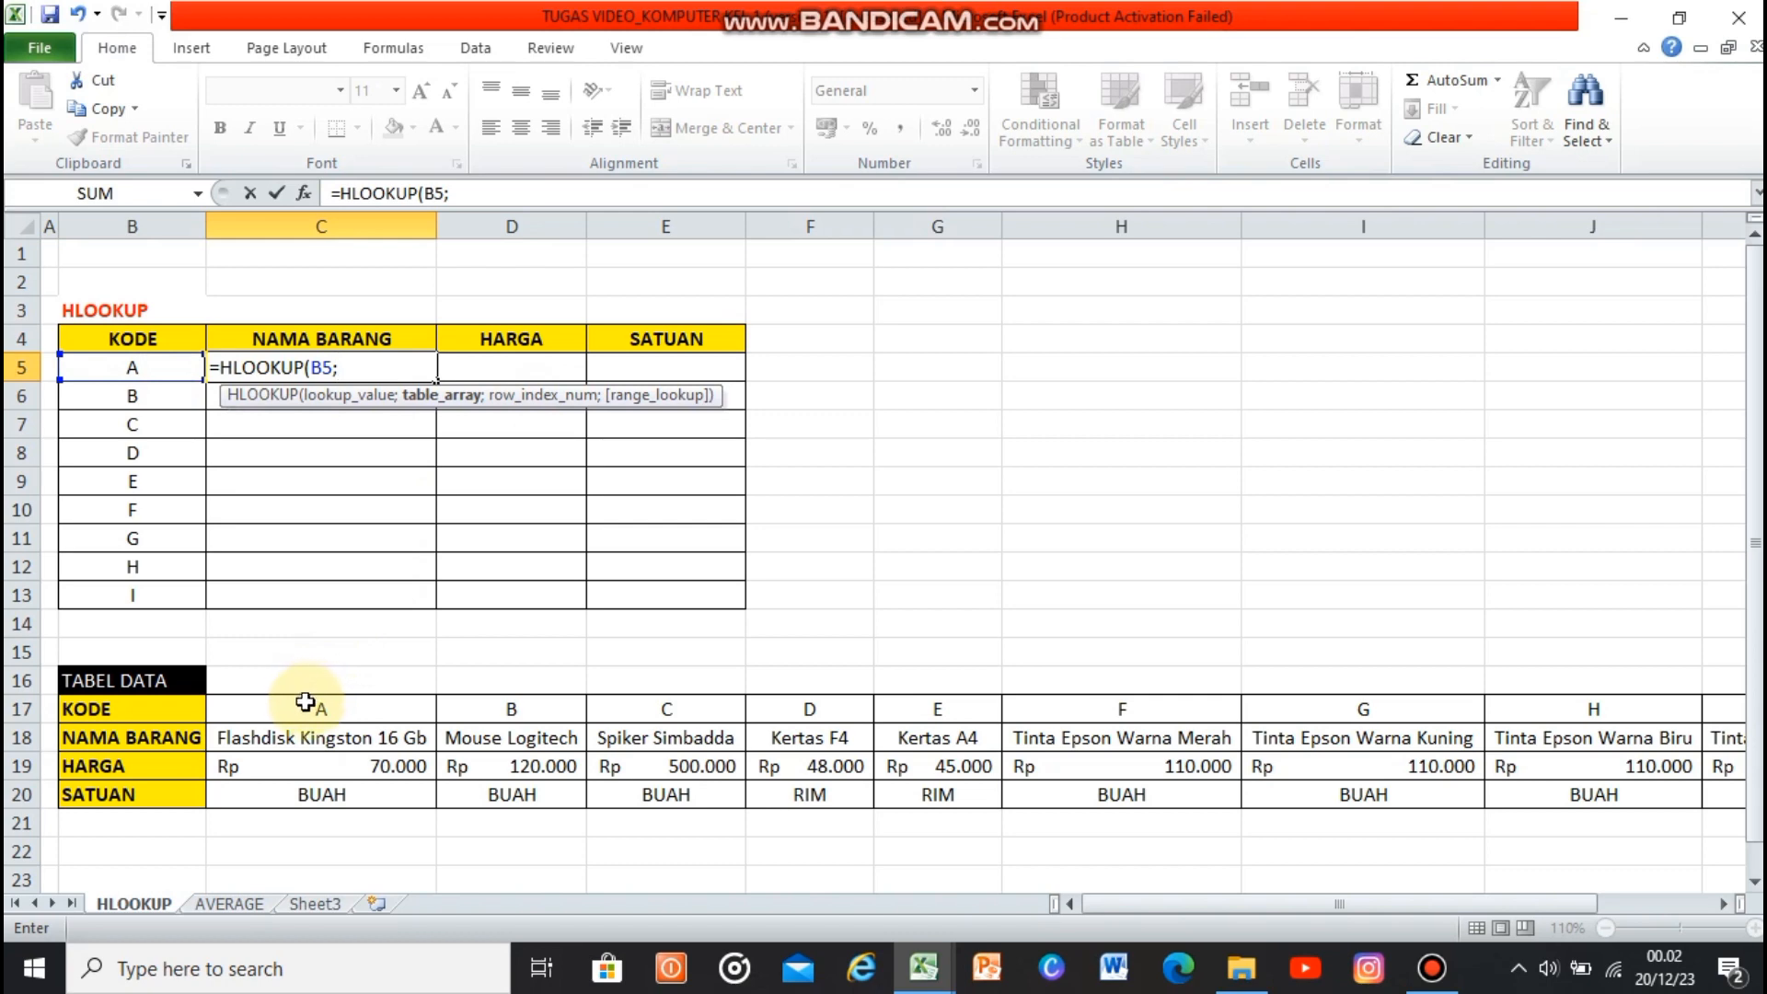
pyautogui.moveTo(347, 714); pyautogui.dragTo(1718, 795)
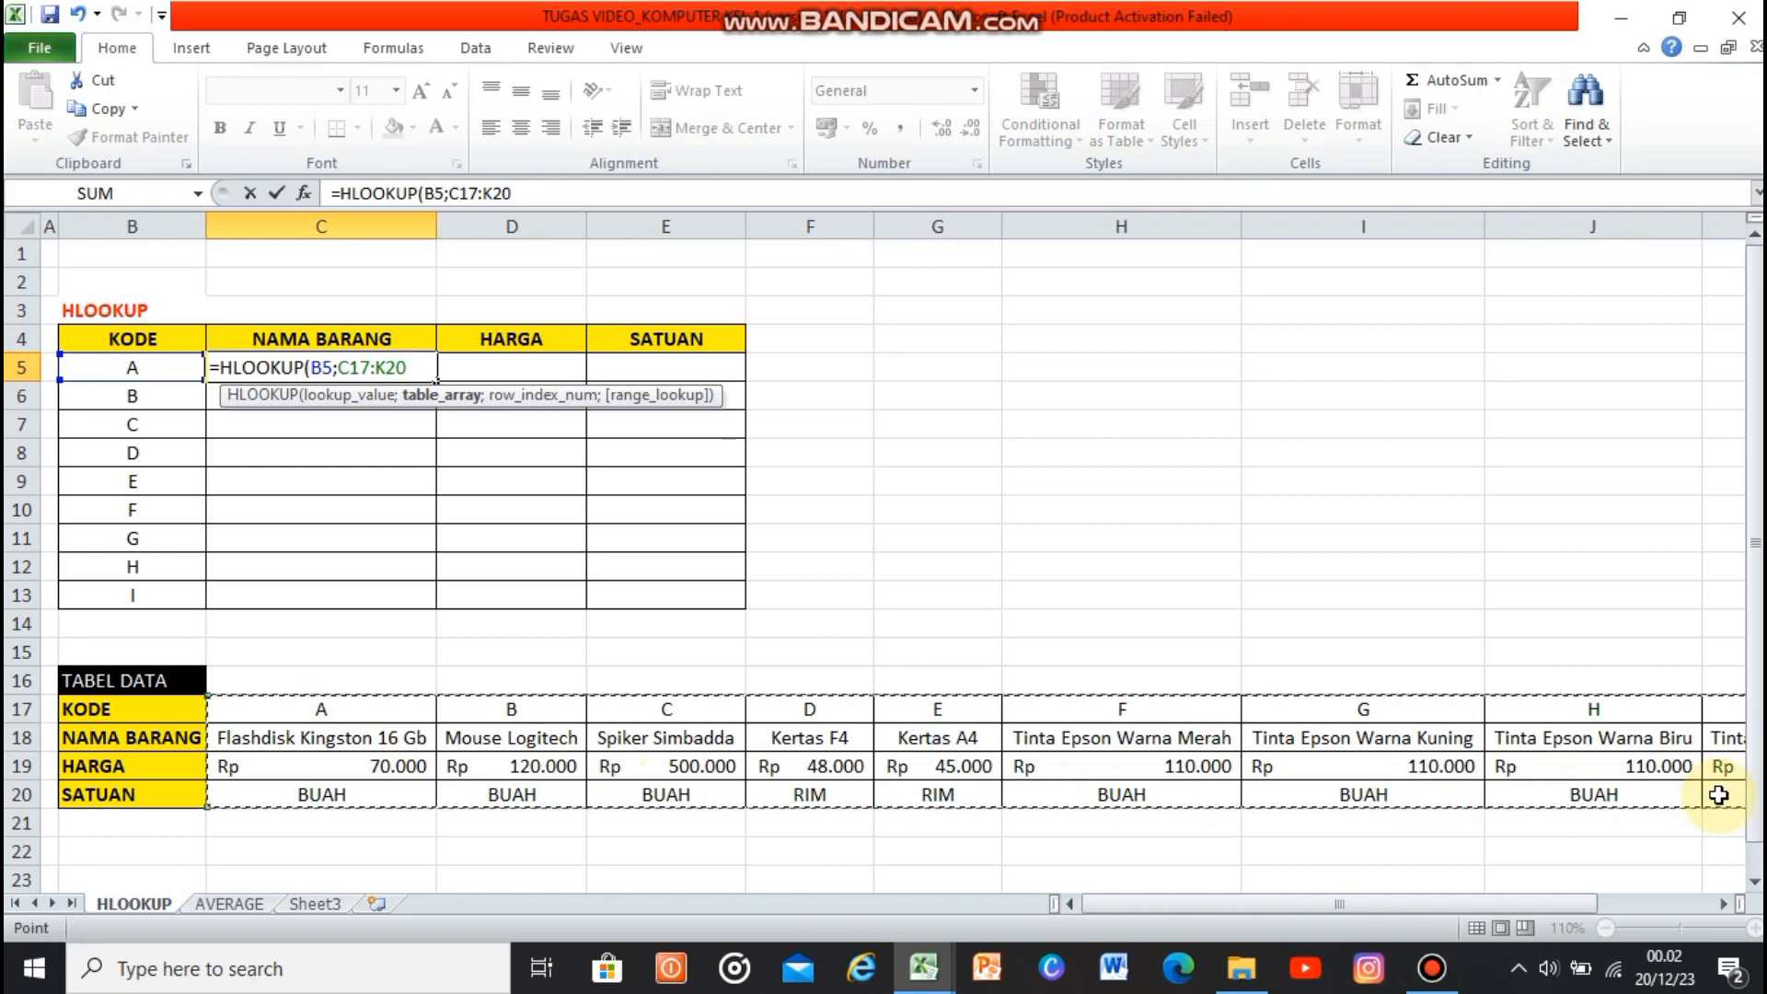
pyautogui.press('F4')
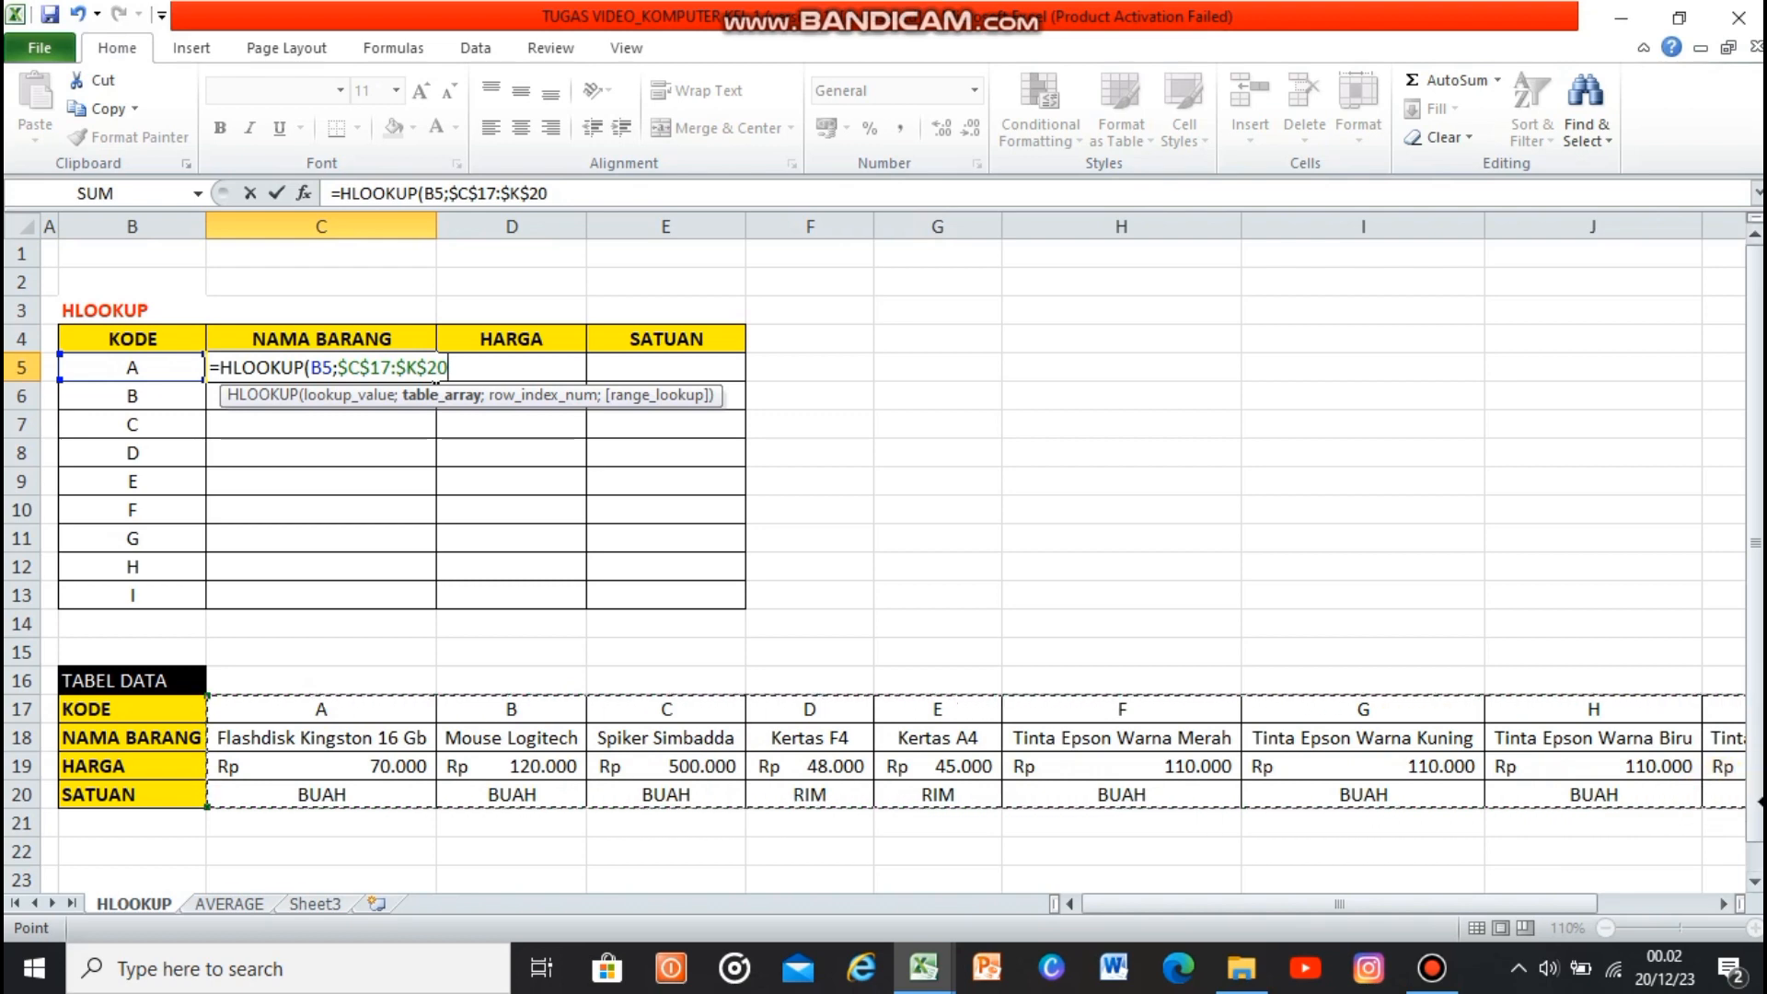
pyautogui.write(';')
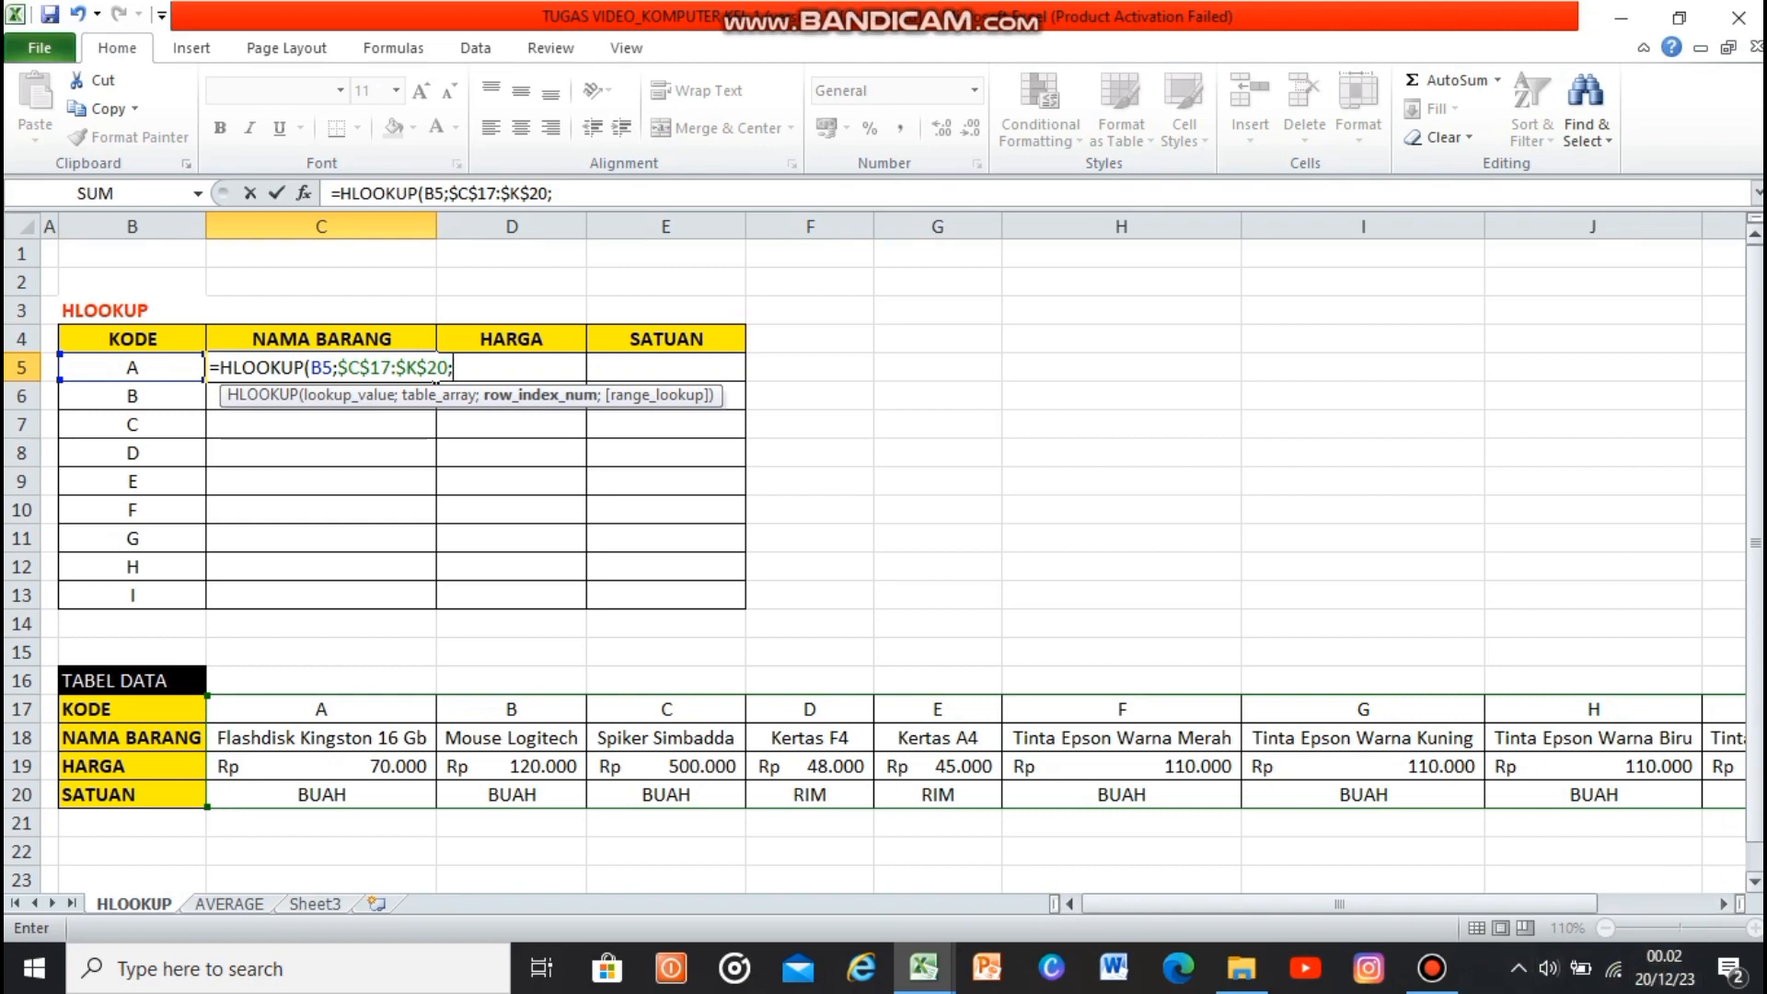
pyautogui.write('2')
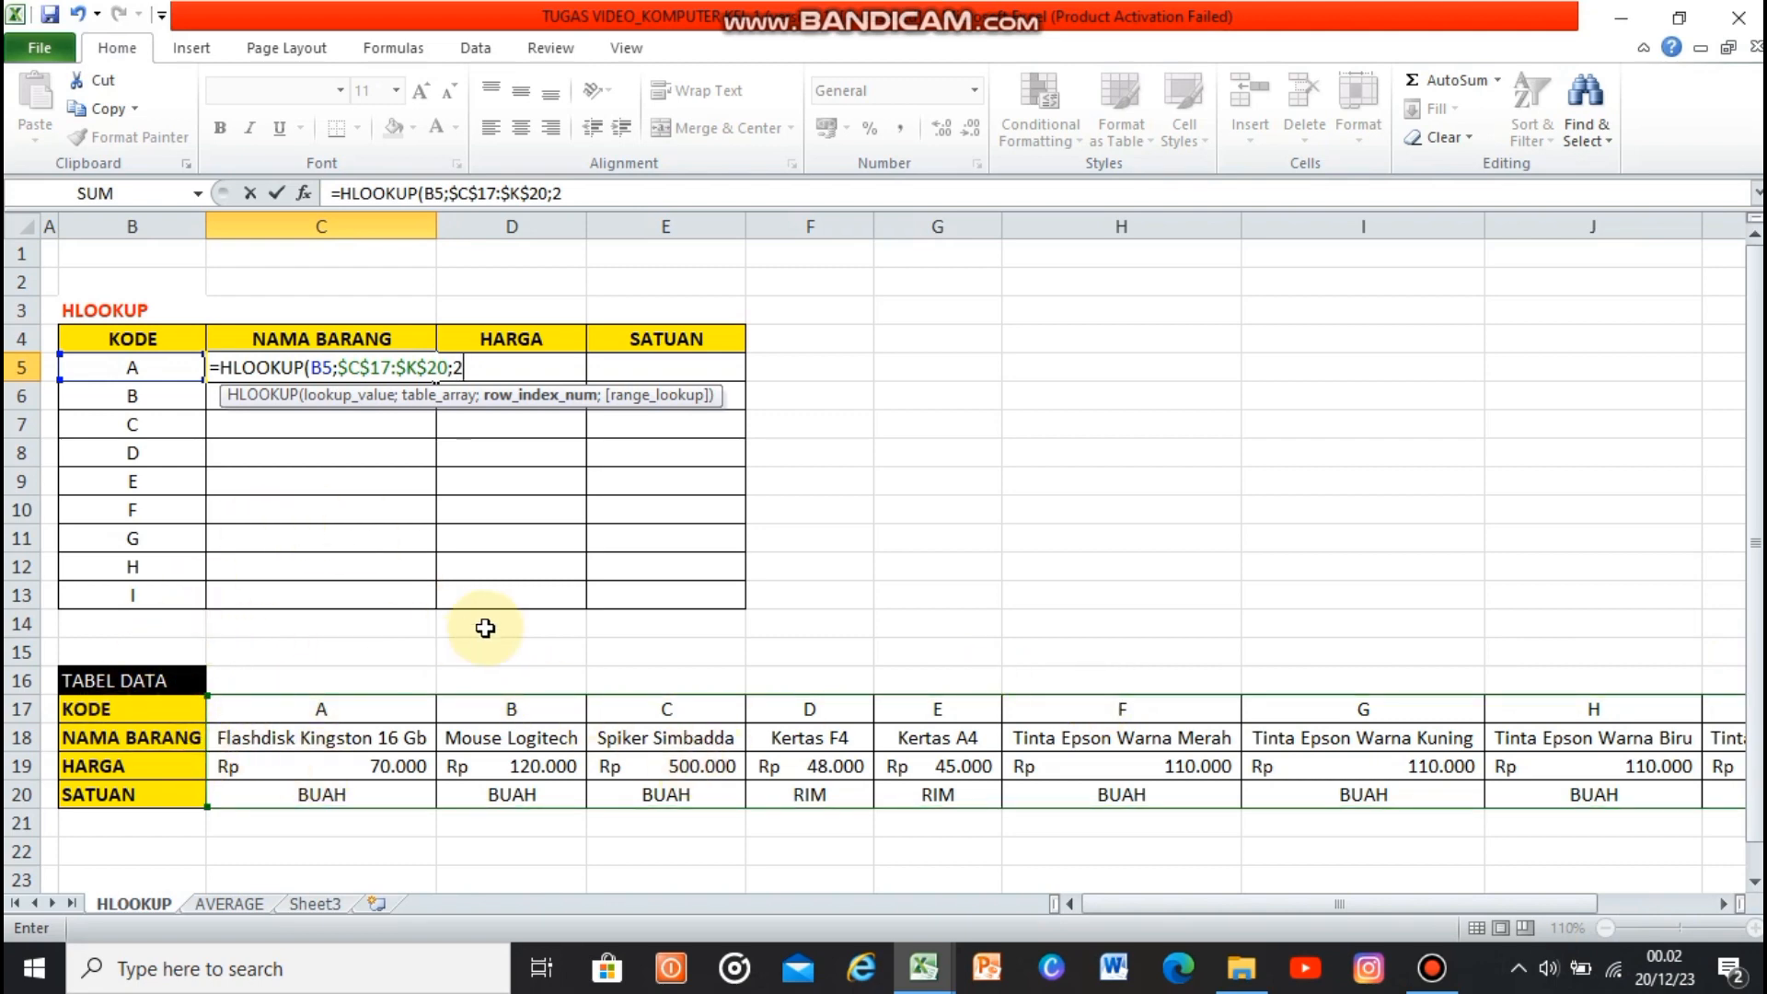
pyautogui.write(';FALSE)')
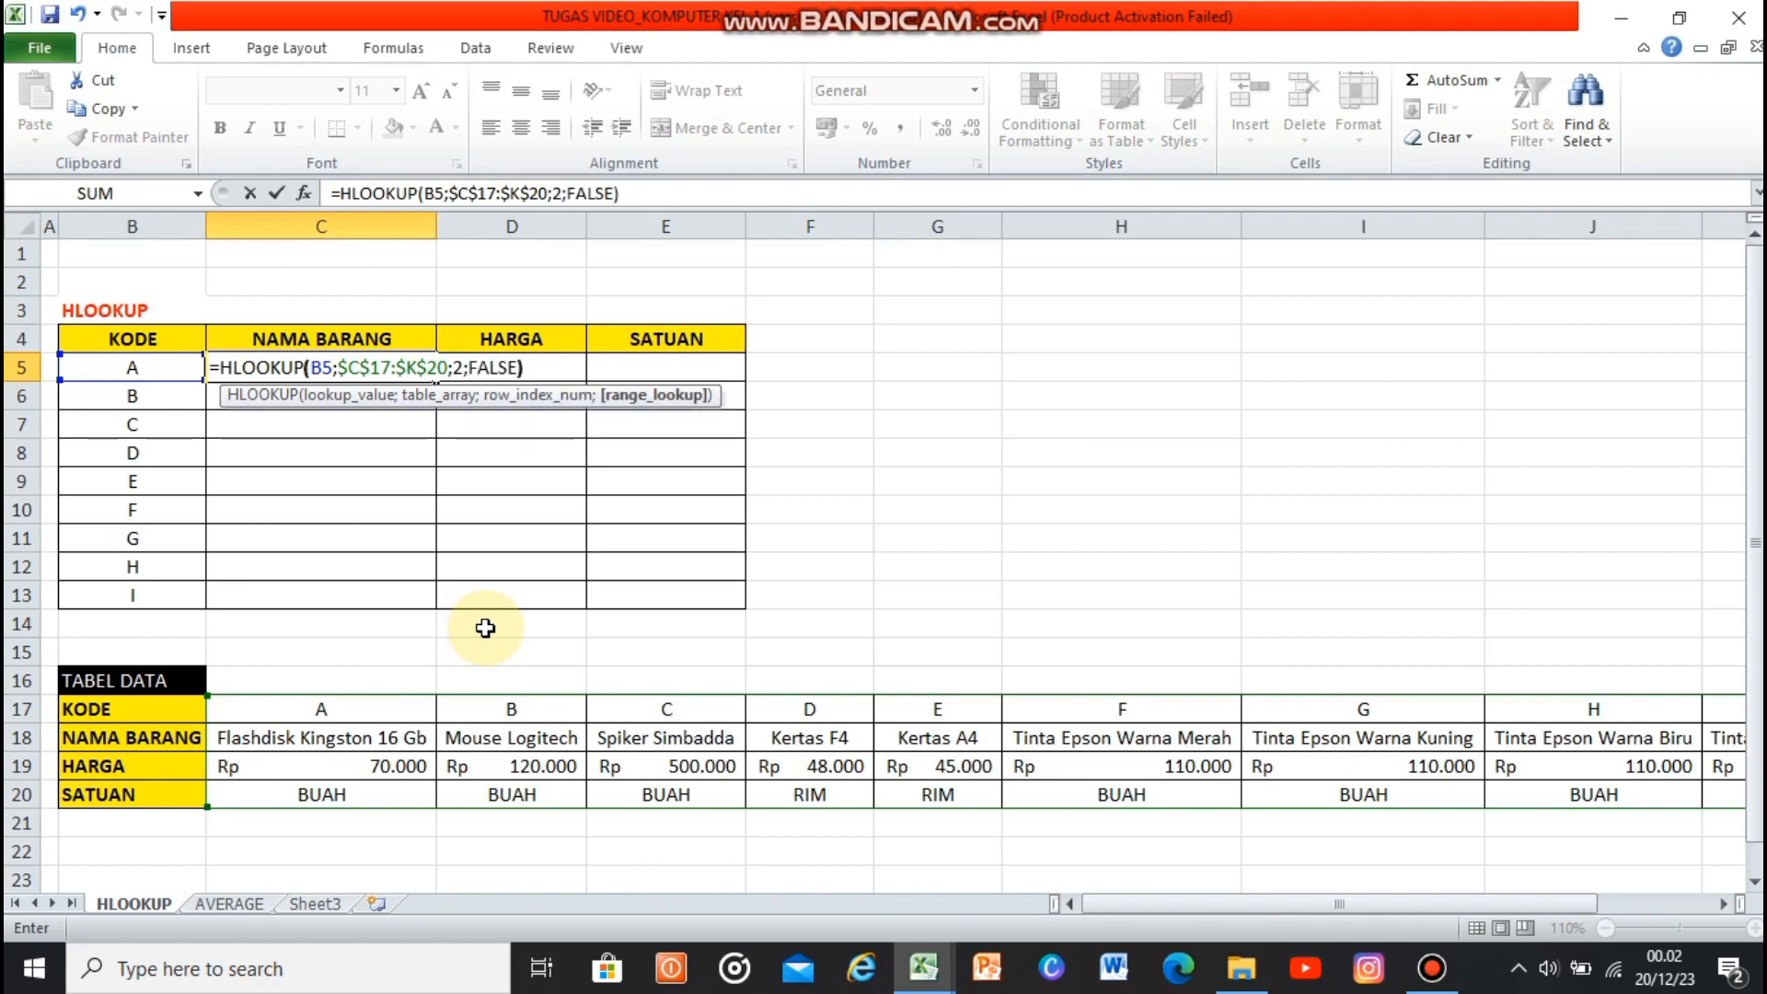
pyautogui.press('Return')
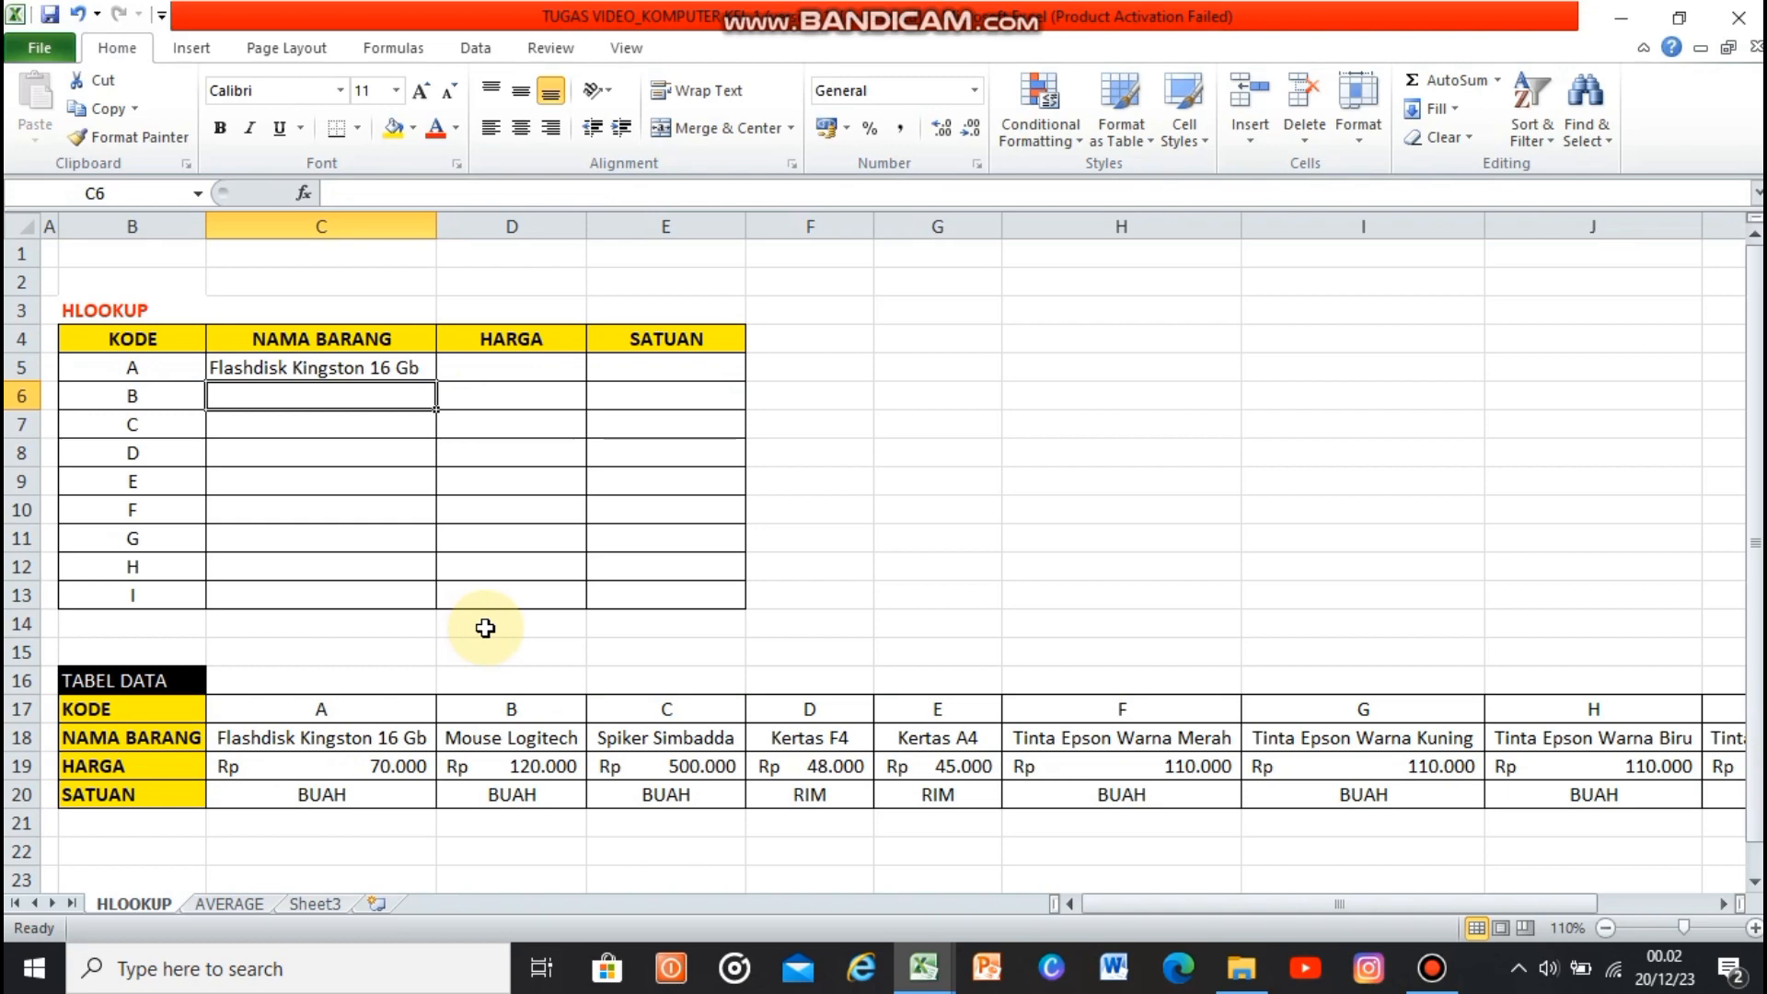
# Fill the NAMA BARANG formula from C5 down to C13 for codes B through I
pyautogui.click(303, 361)
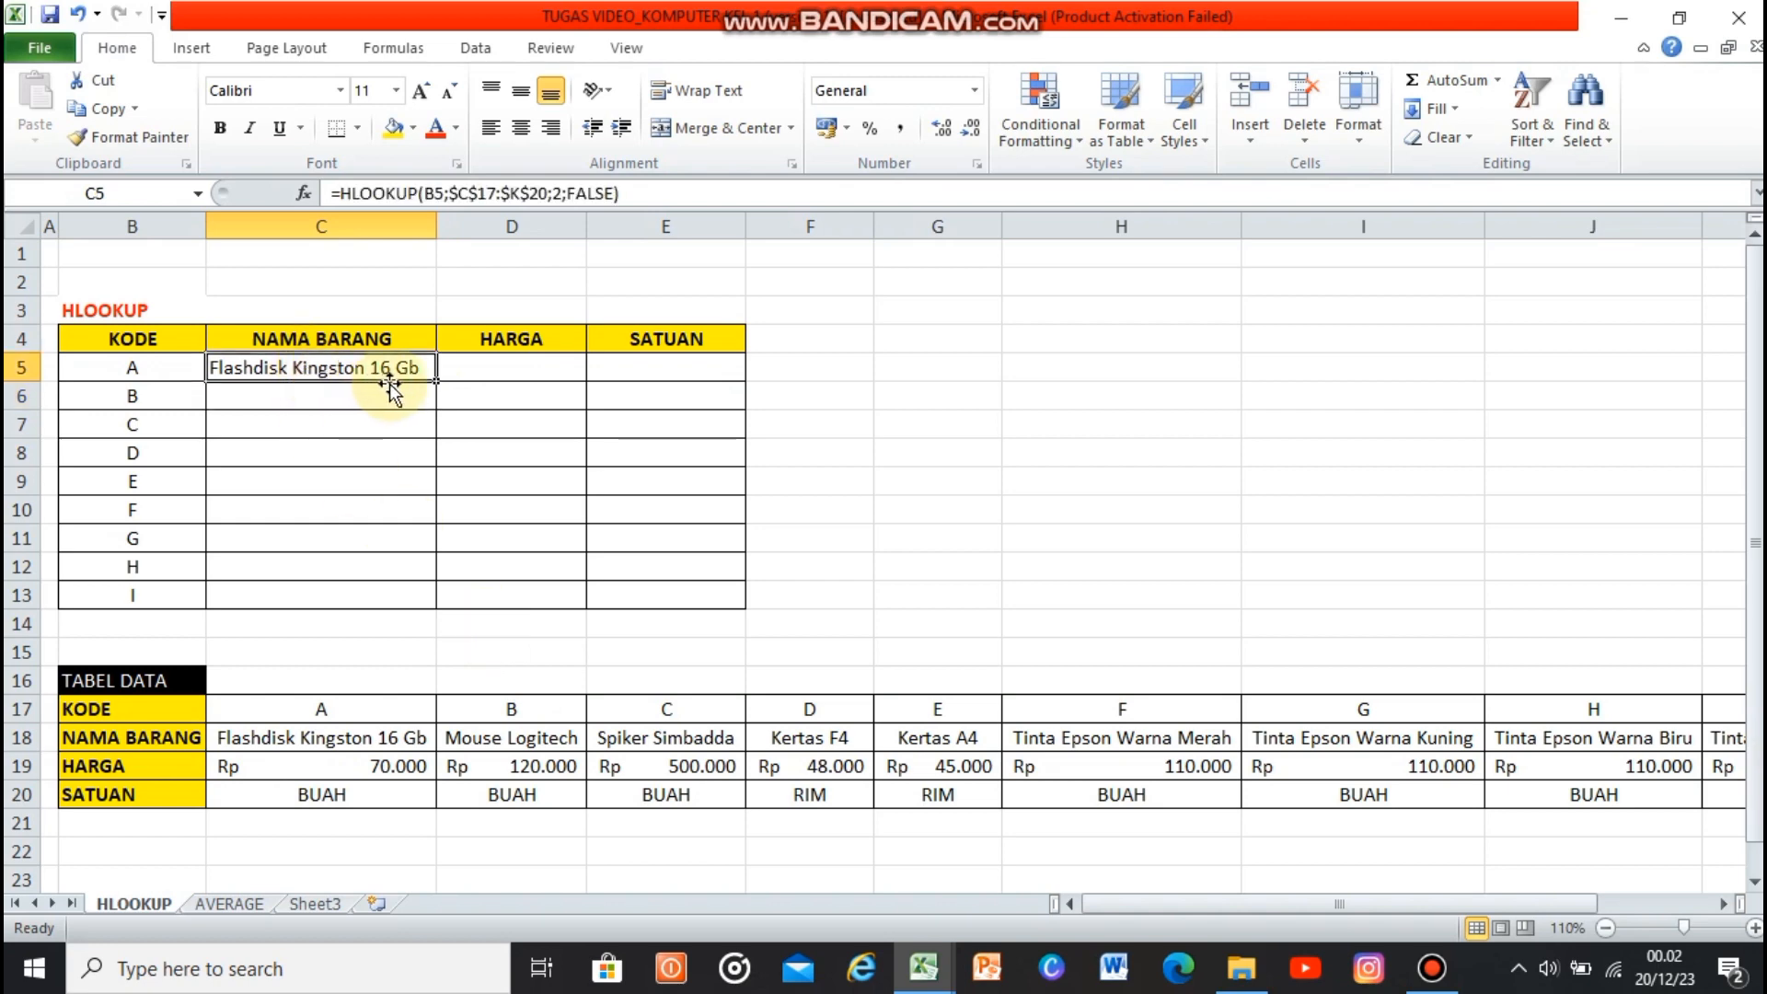
pyautogui.doubleClick(437, 383)
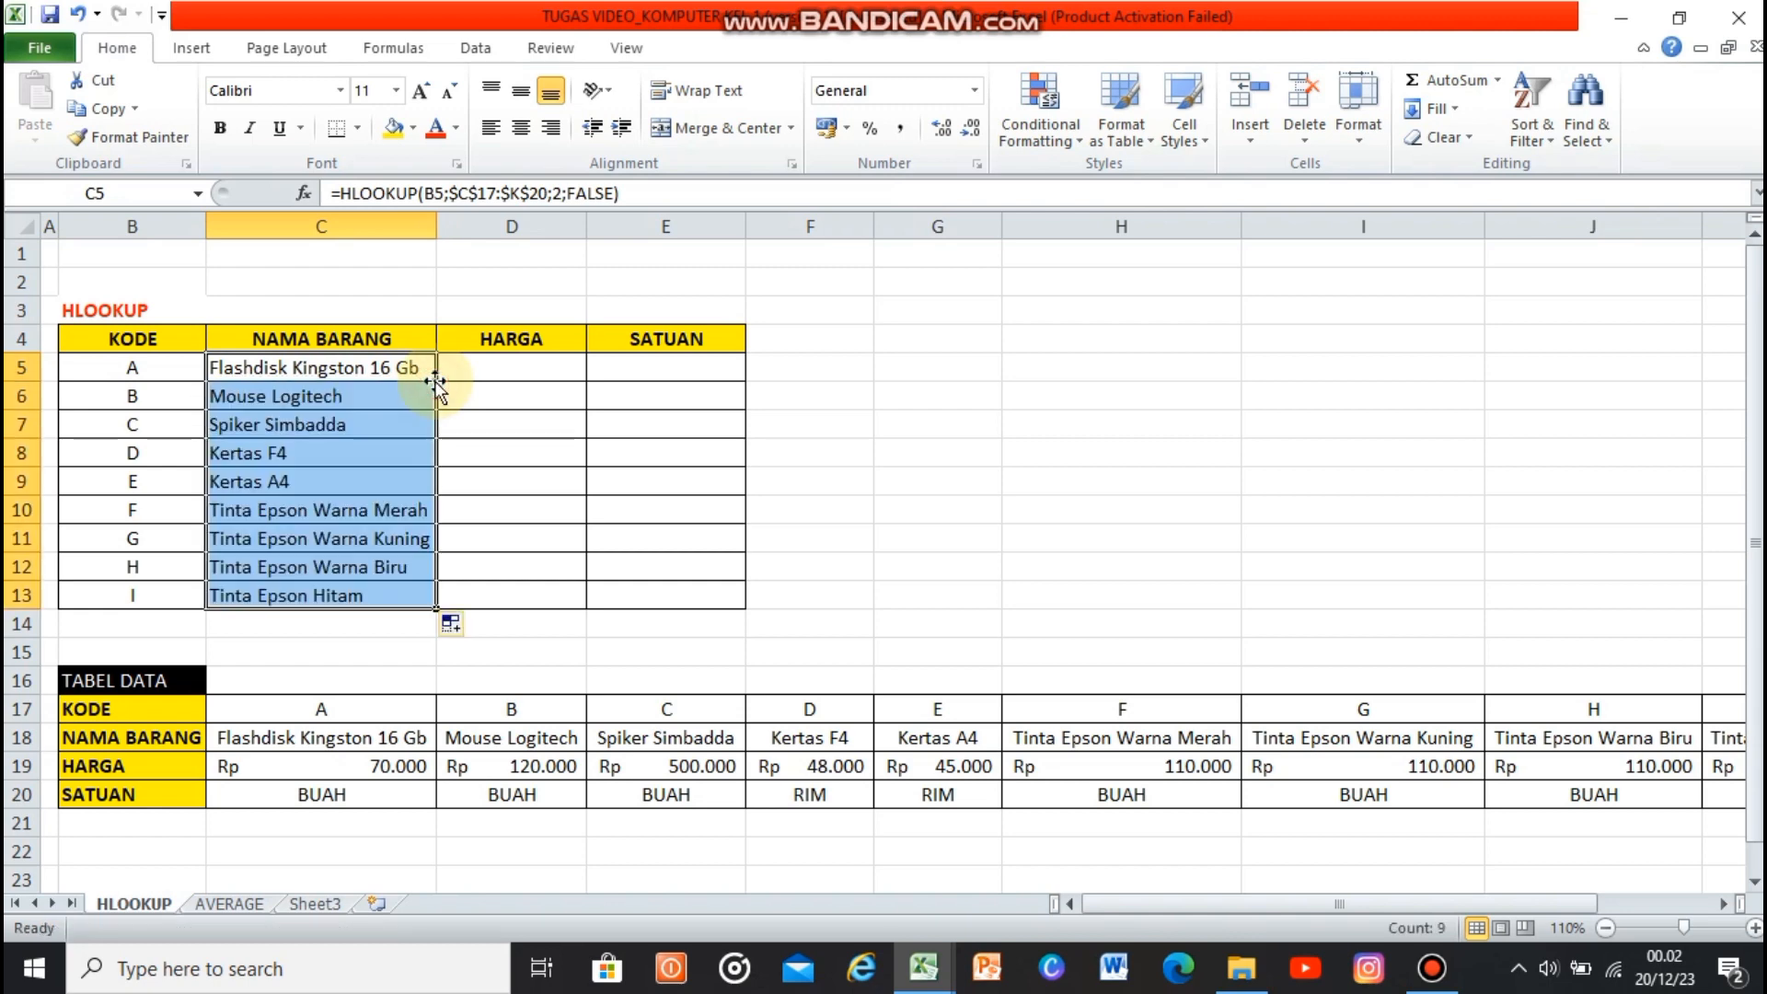
pyautogui.click(456, 401)
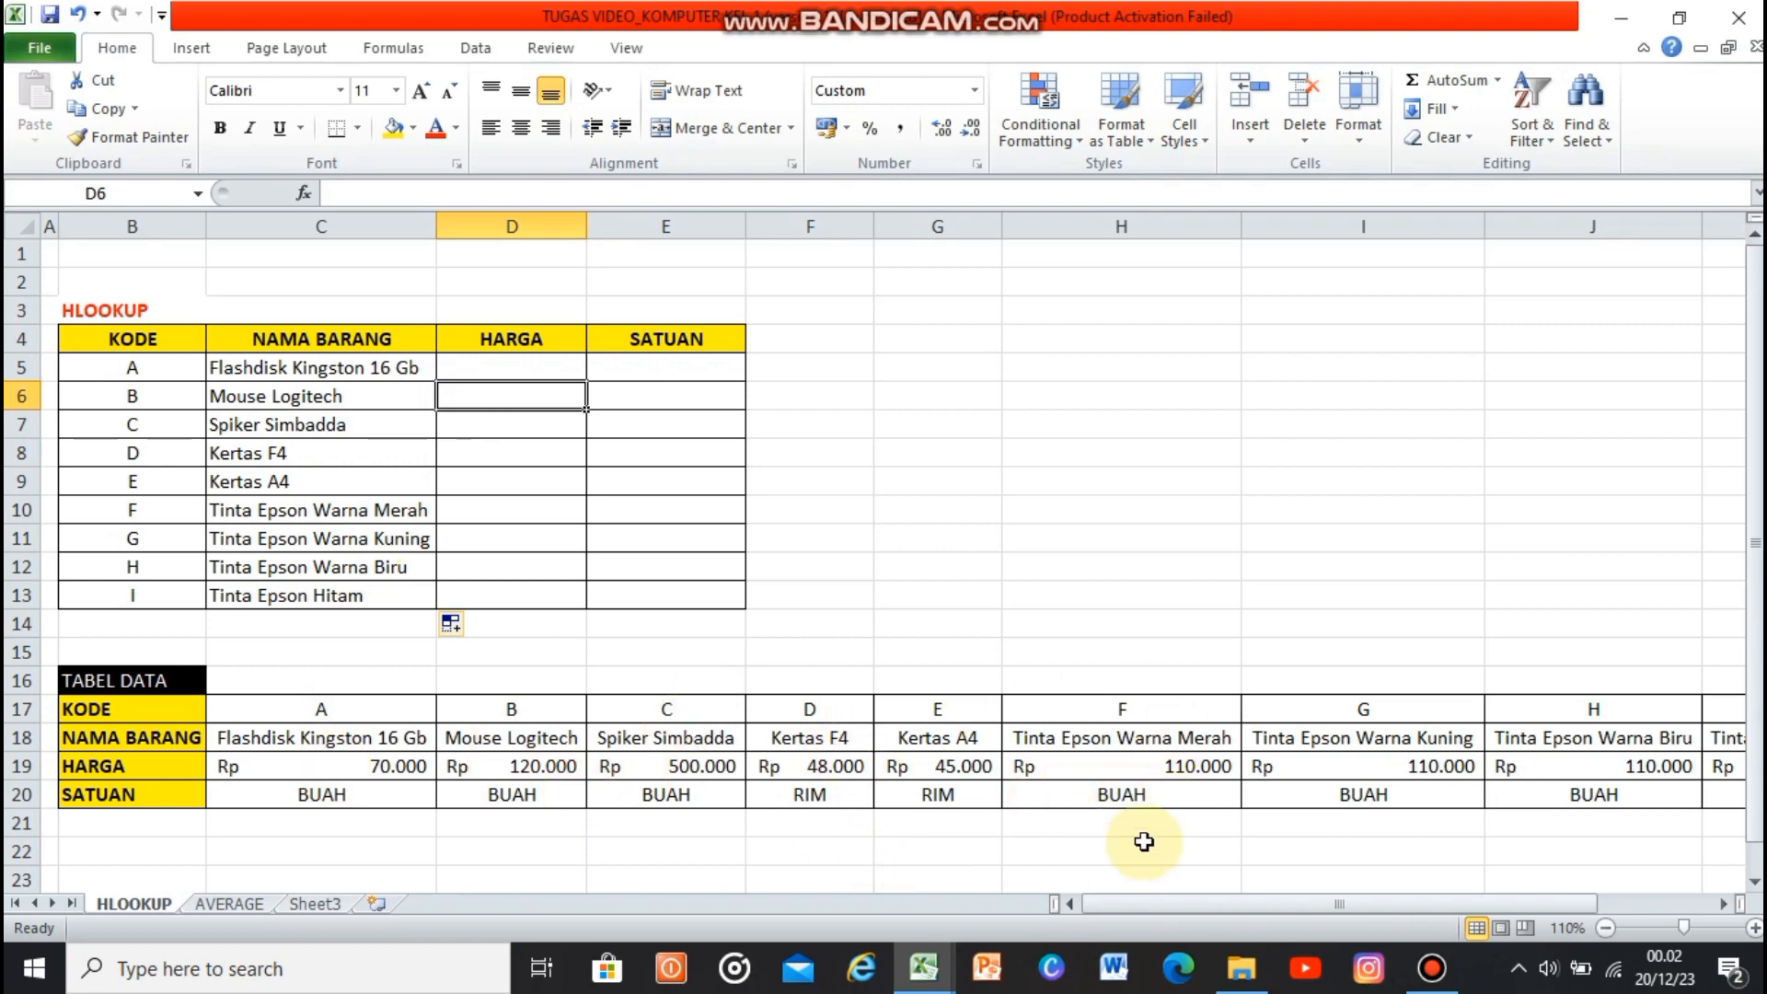
# Enter =HLOOKUP(B5;$C$17:$K$20;3;FALSE) in the first HARGA cell, D5, and fill it down to D13
pyautogui.click(573, 371)
pyautogui.write('=HLOOK')
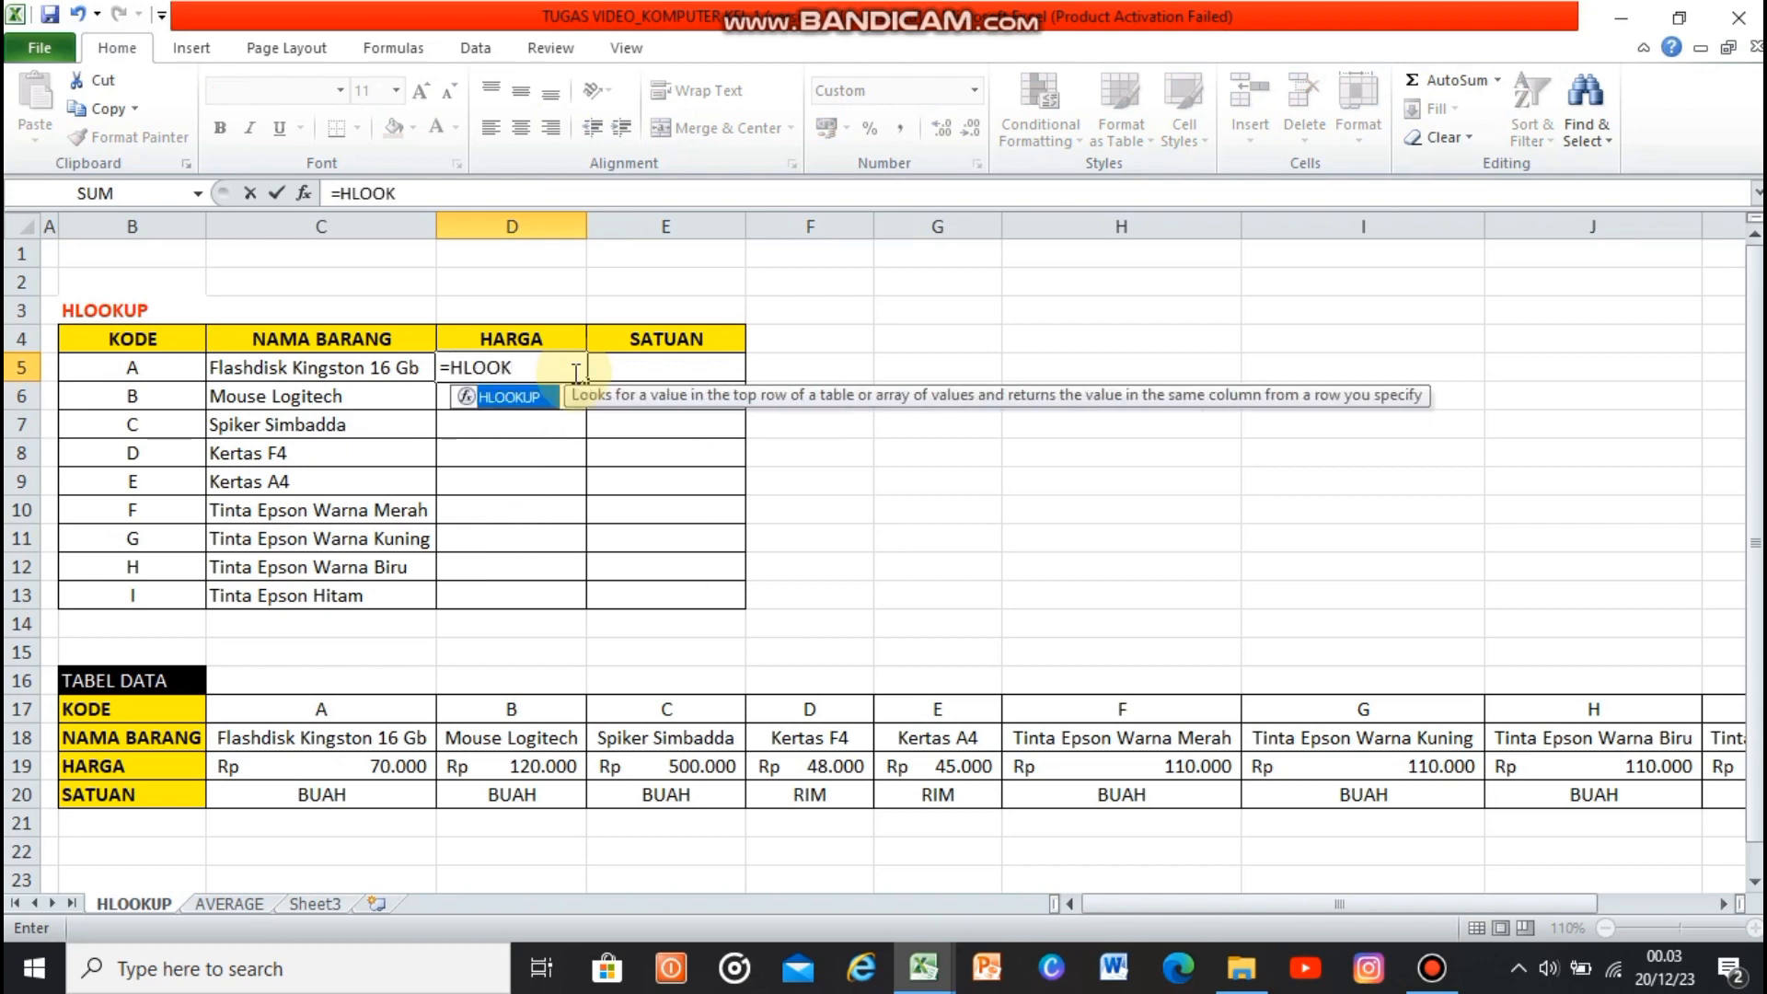
pyautogui.write('UP(')
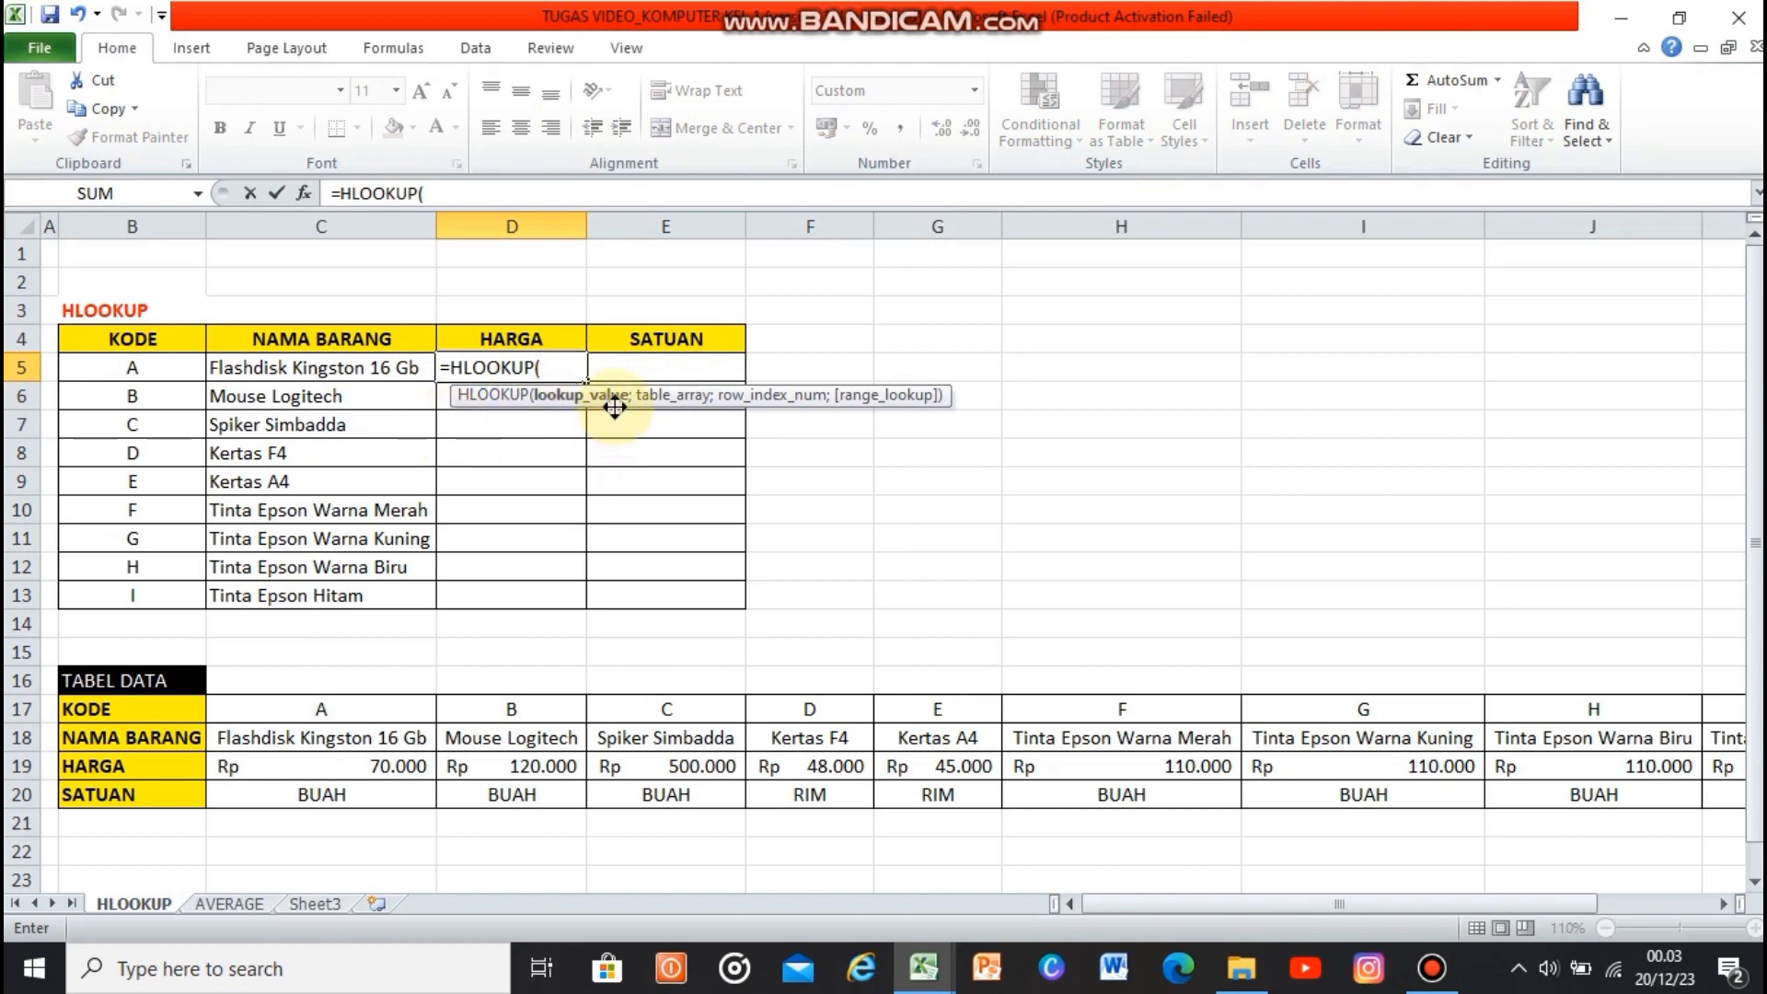
pyautogui.click(147, 372)
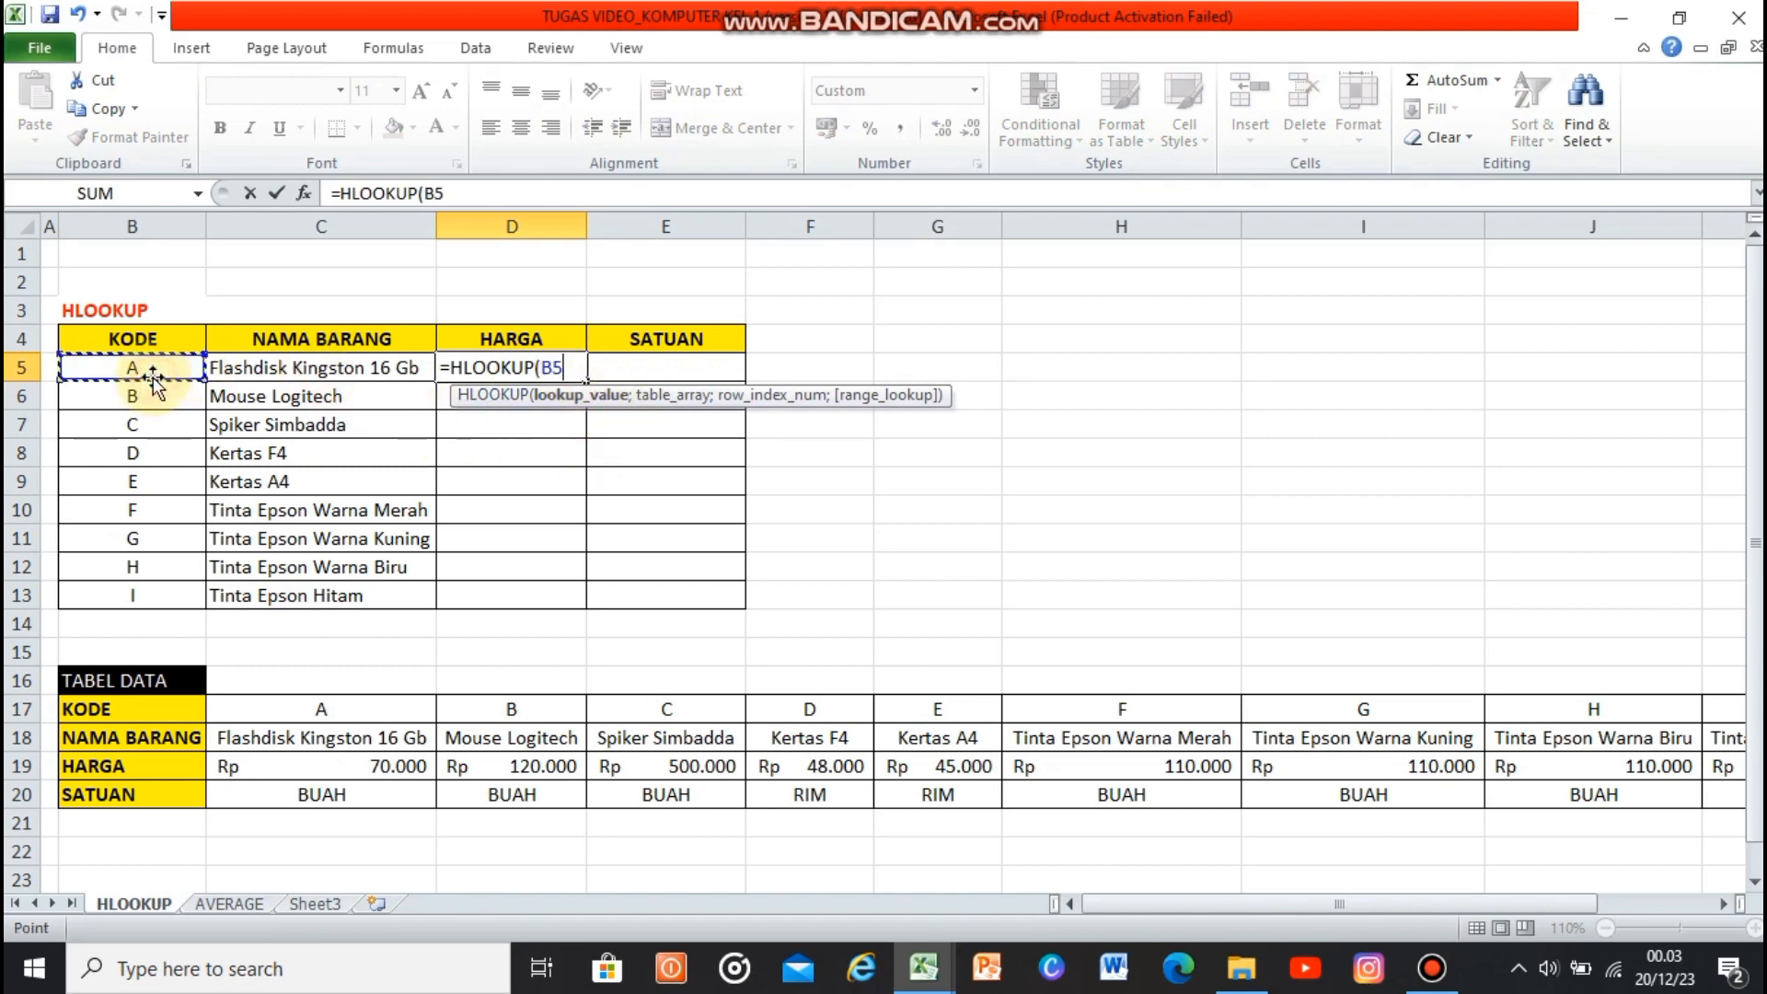
pyautogui.write(';')
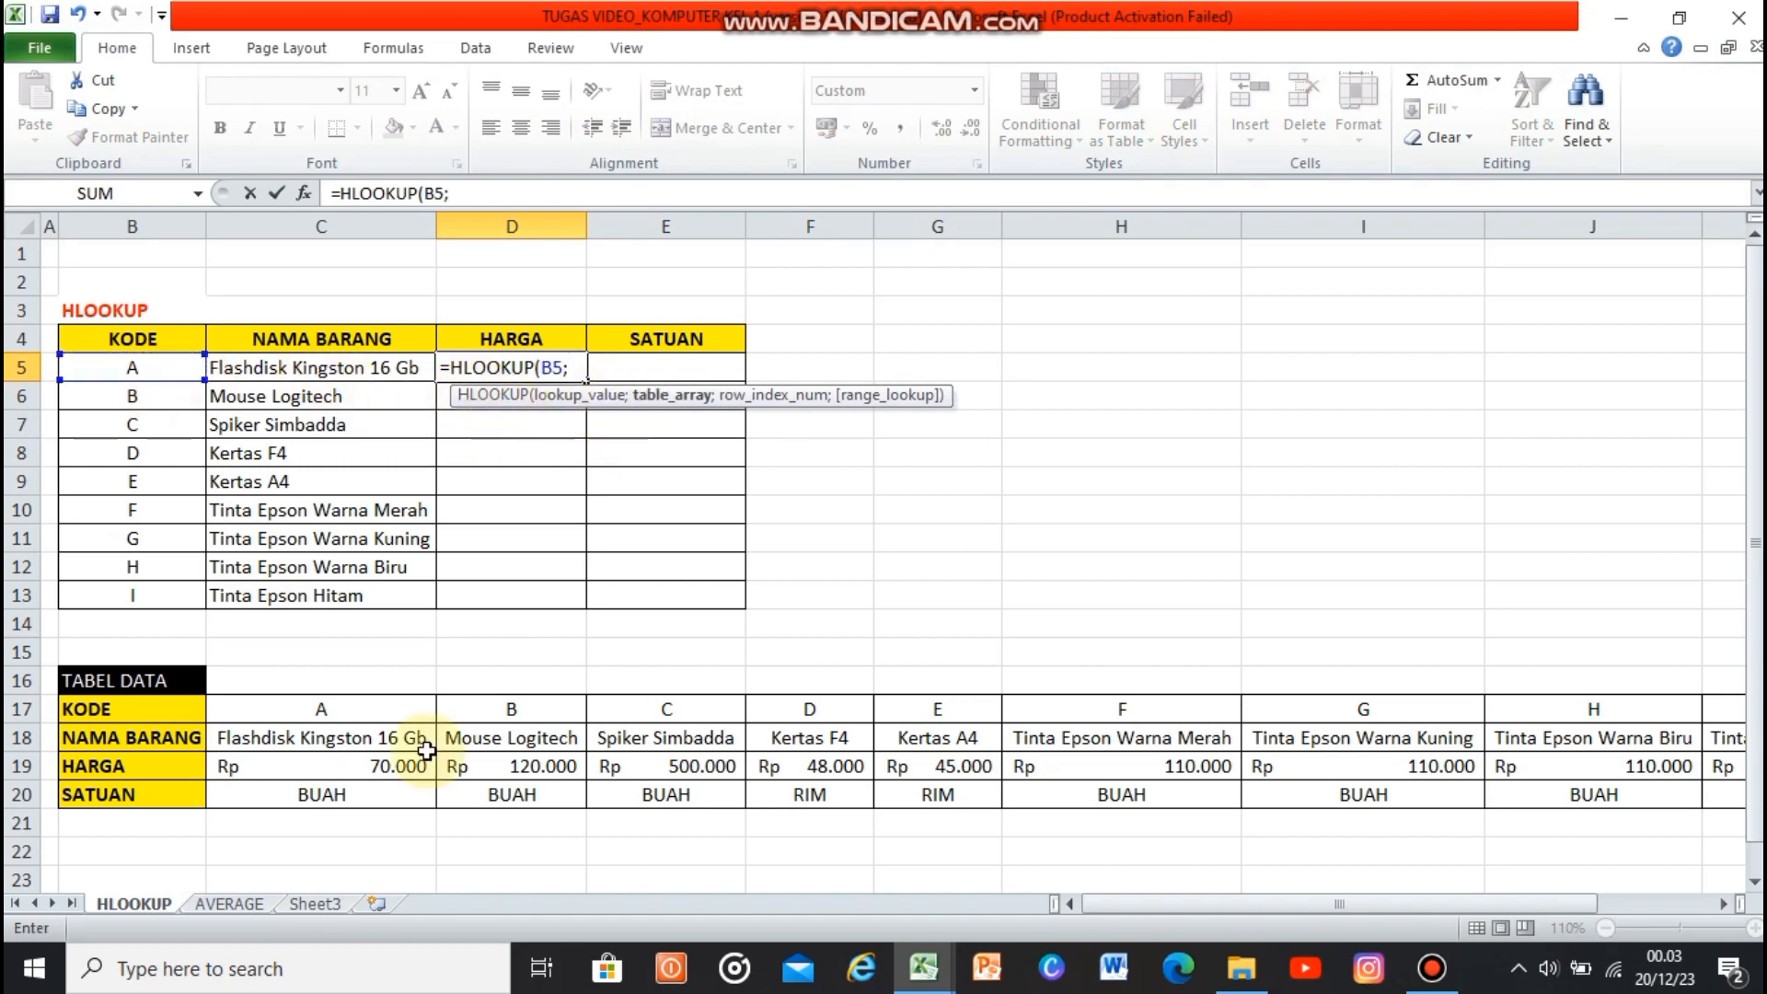
pyautogui.moveTo(367, 710); pyautogui.dragTo(1726, 810)
pyautogui.press('F4')
pyautogui.write(';3')
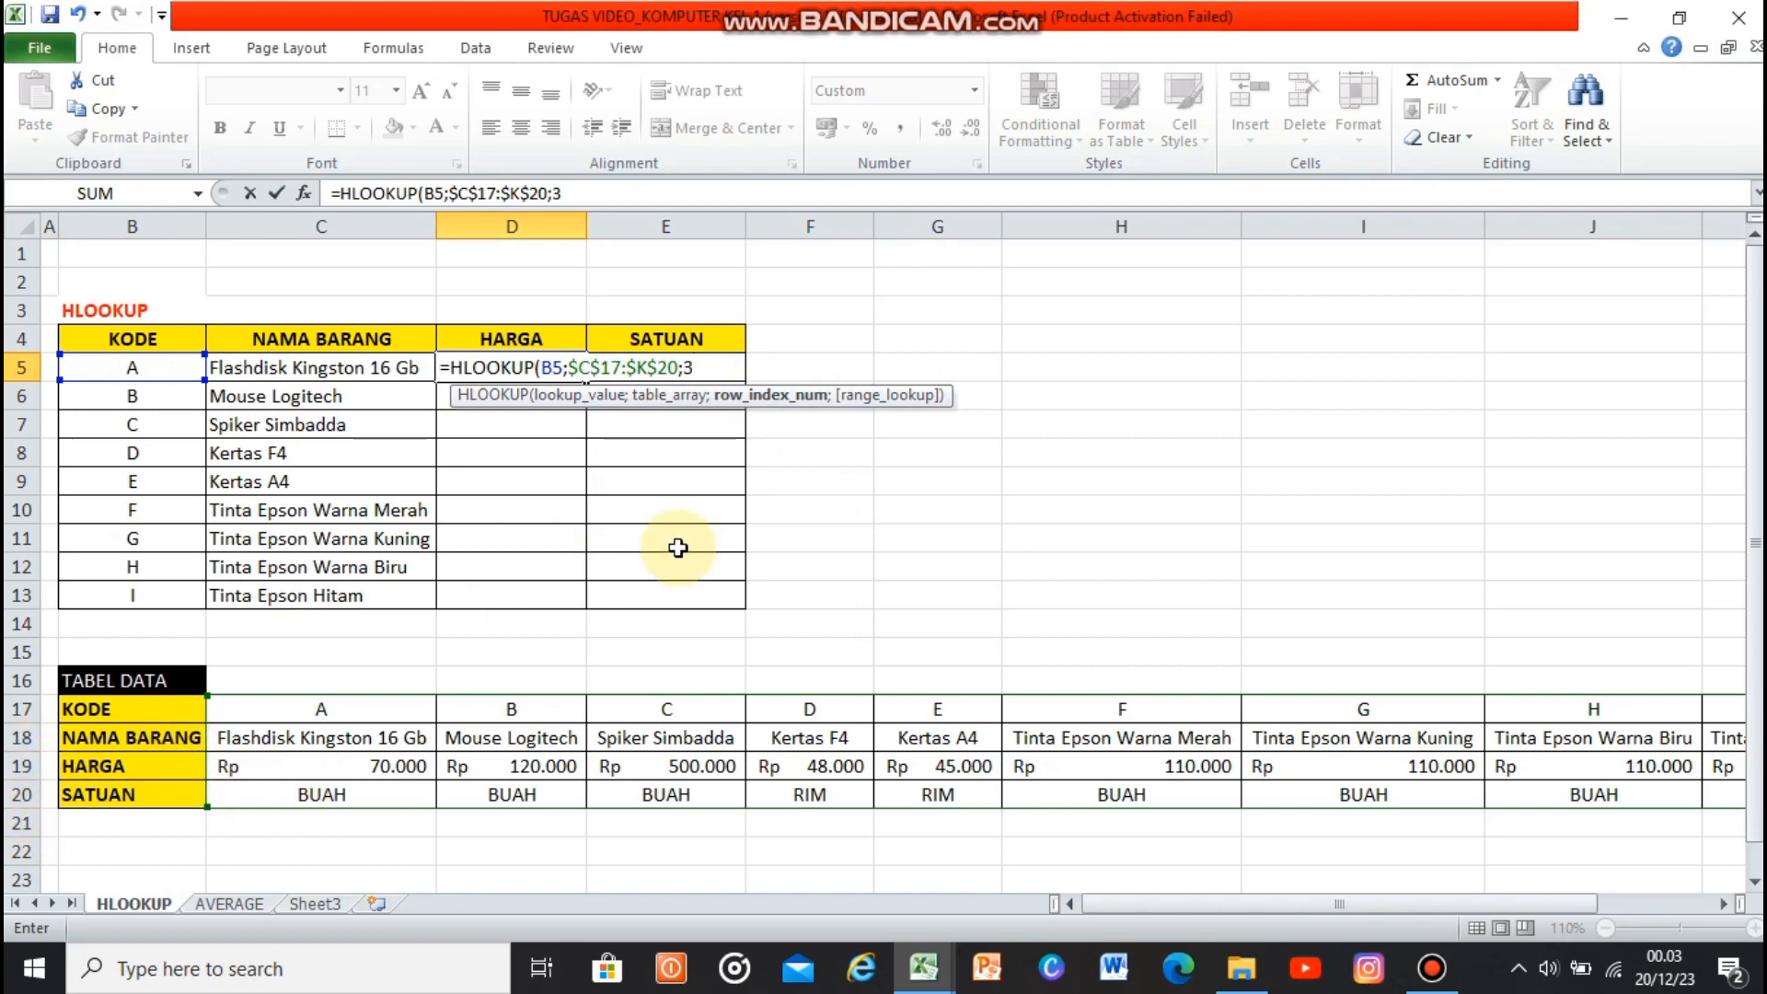
pyautogui.write(';FALS')
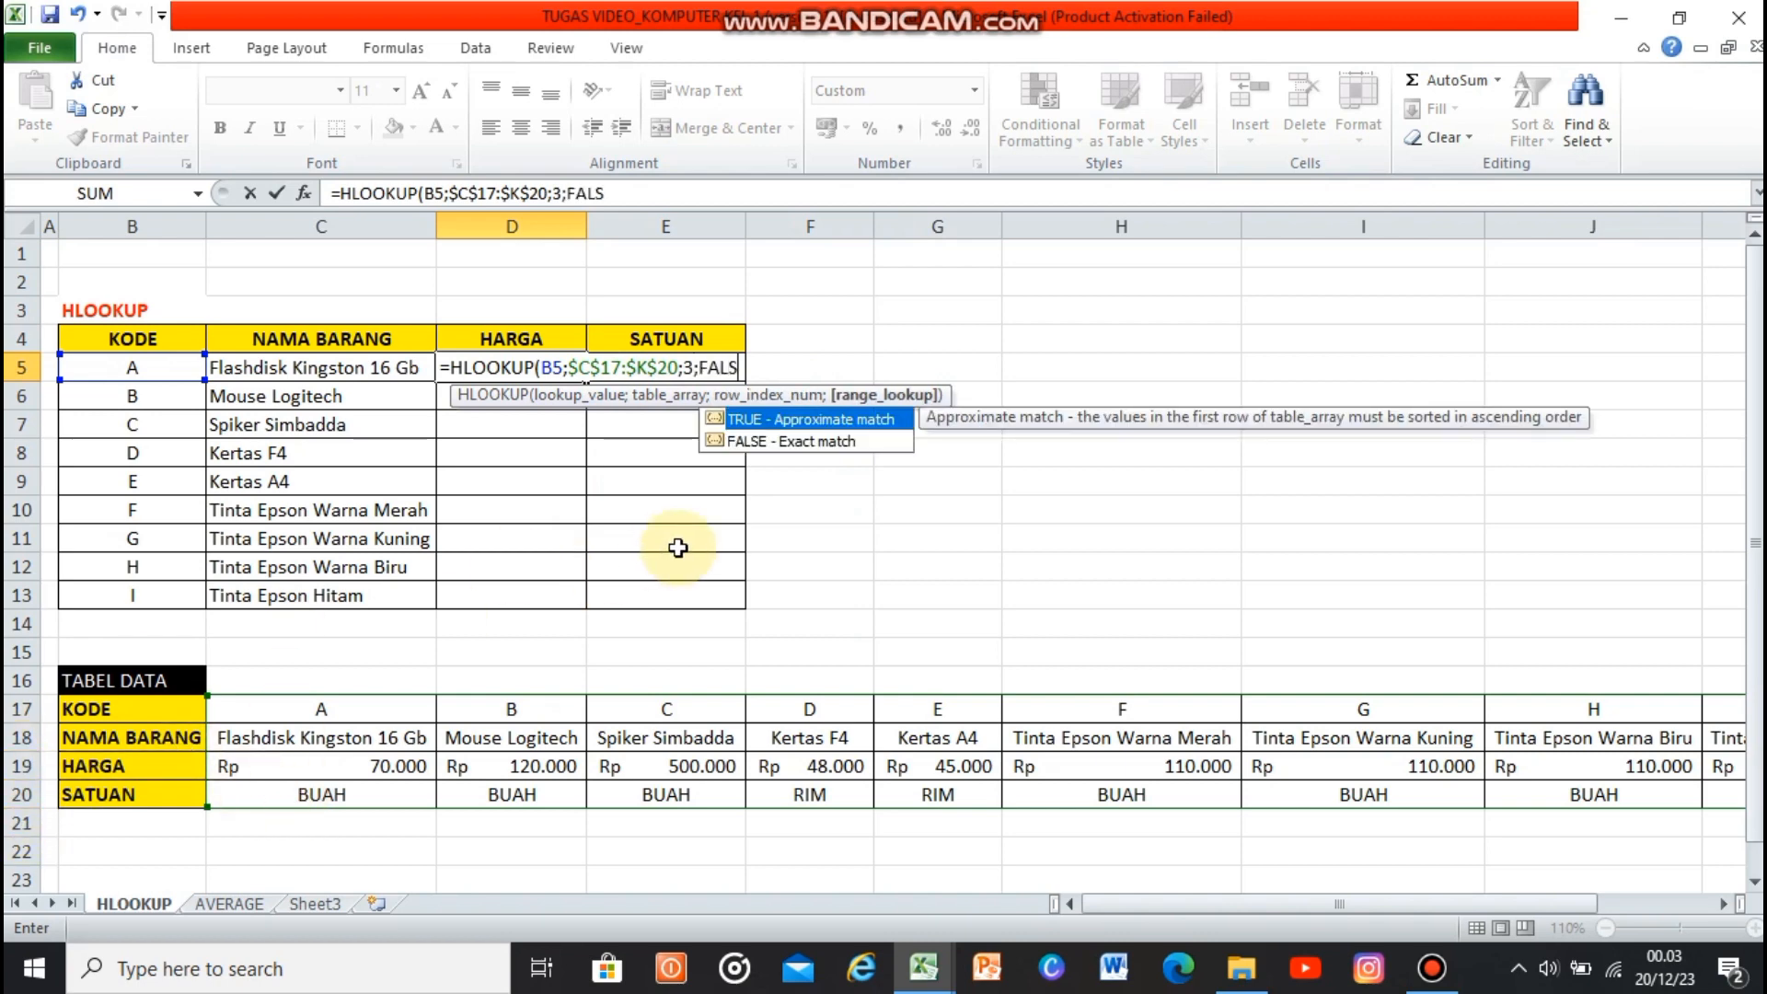
pyautogui.write('E)')
pyautogui.press('Return')
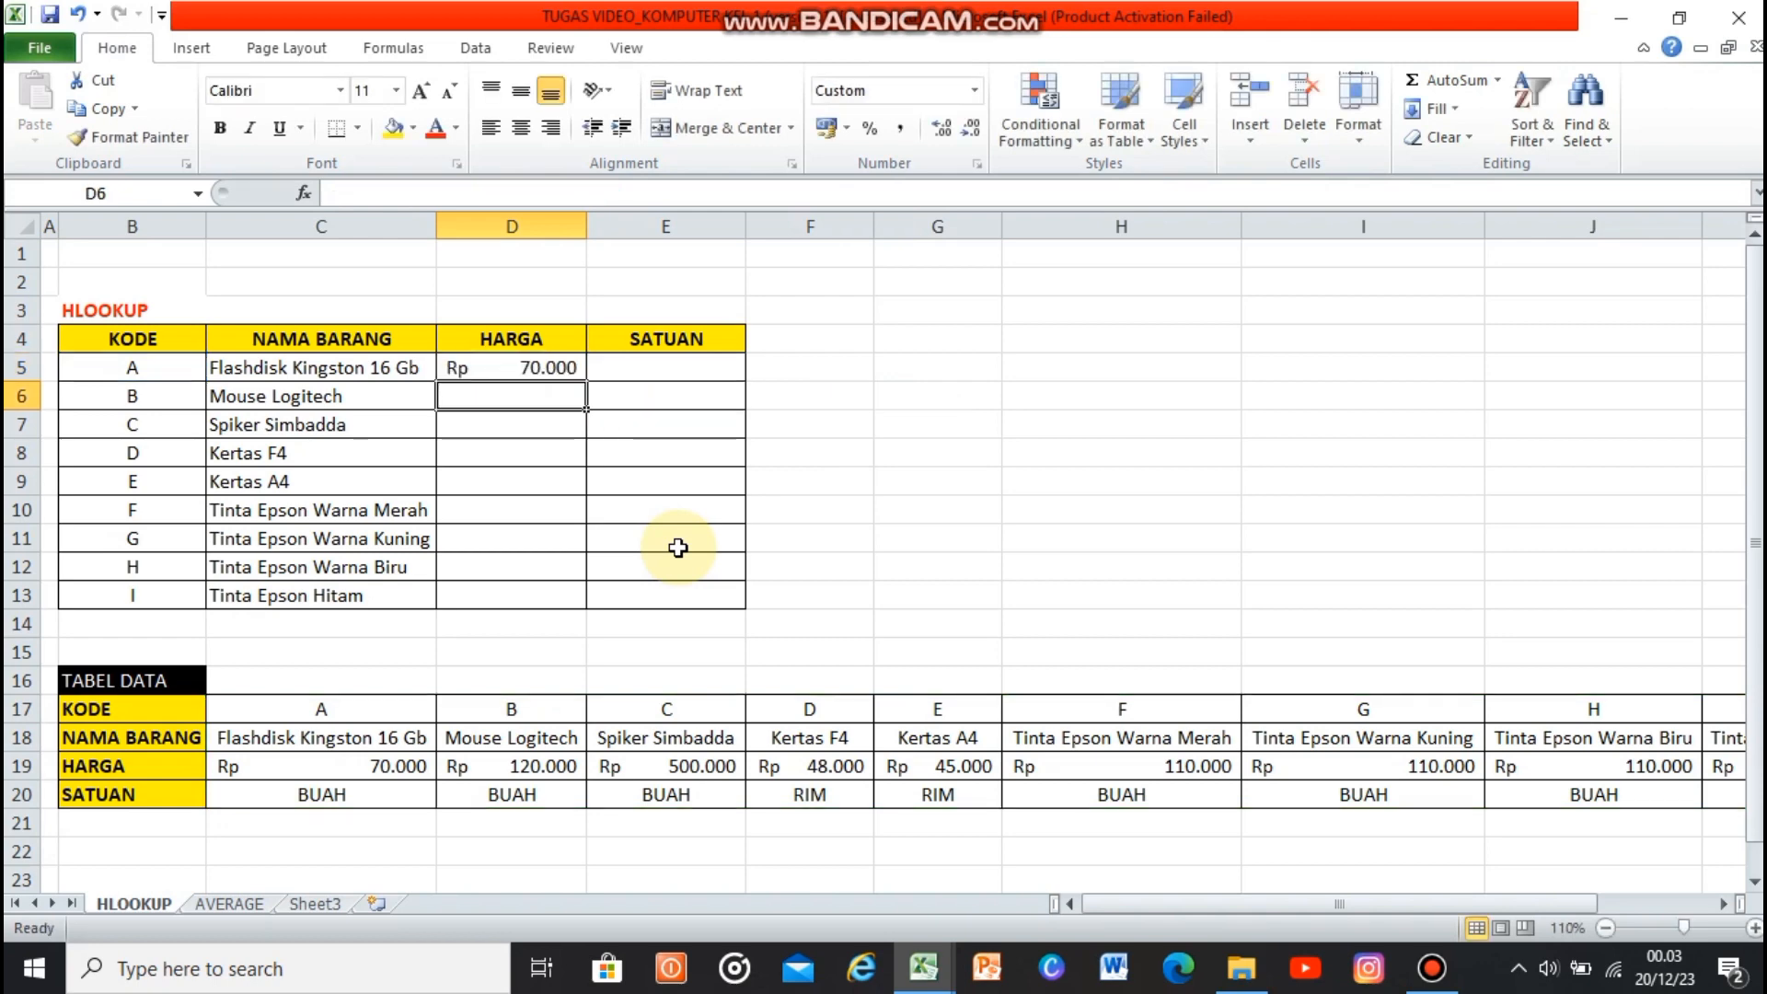
pyautogui.click(486, 359)
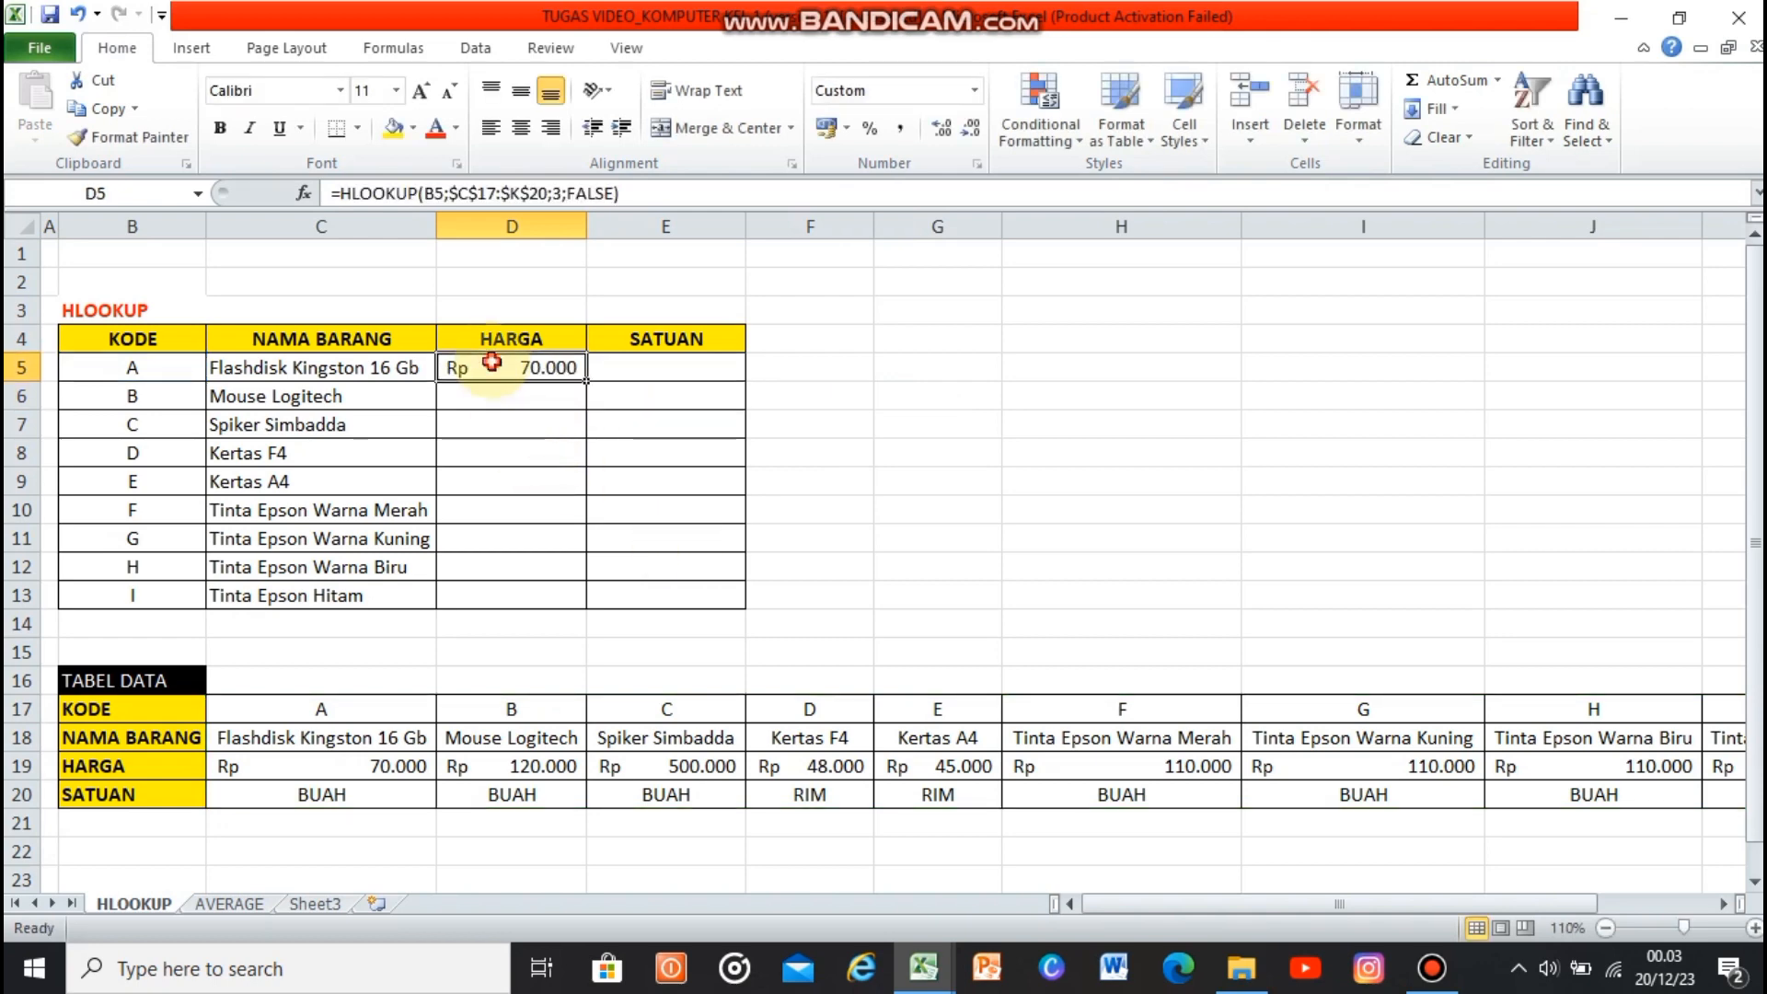
pyautogui.doubleClick(587, 380)
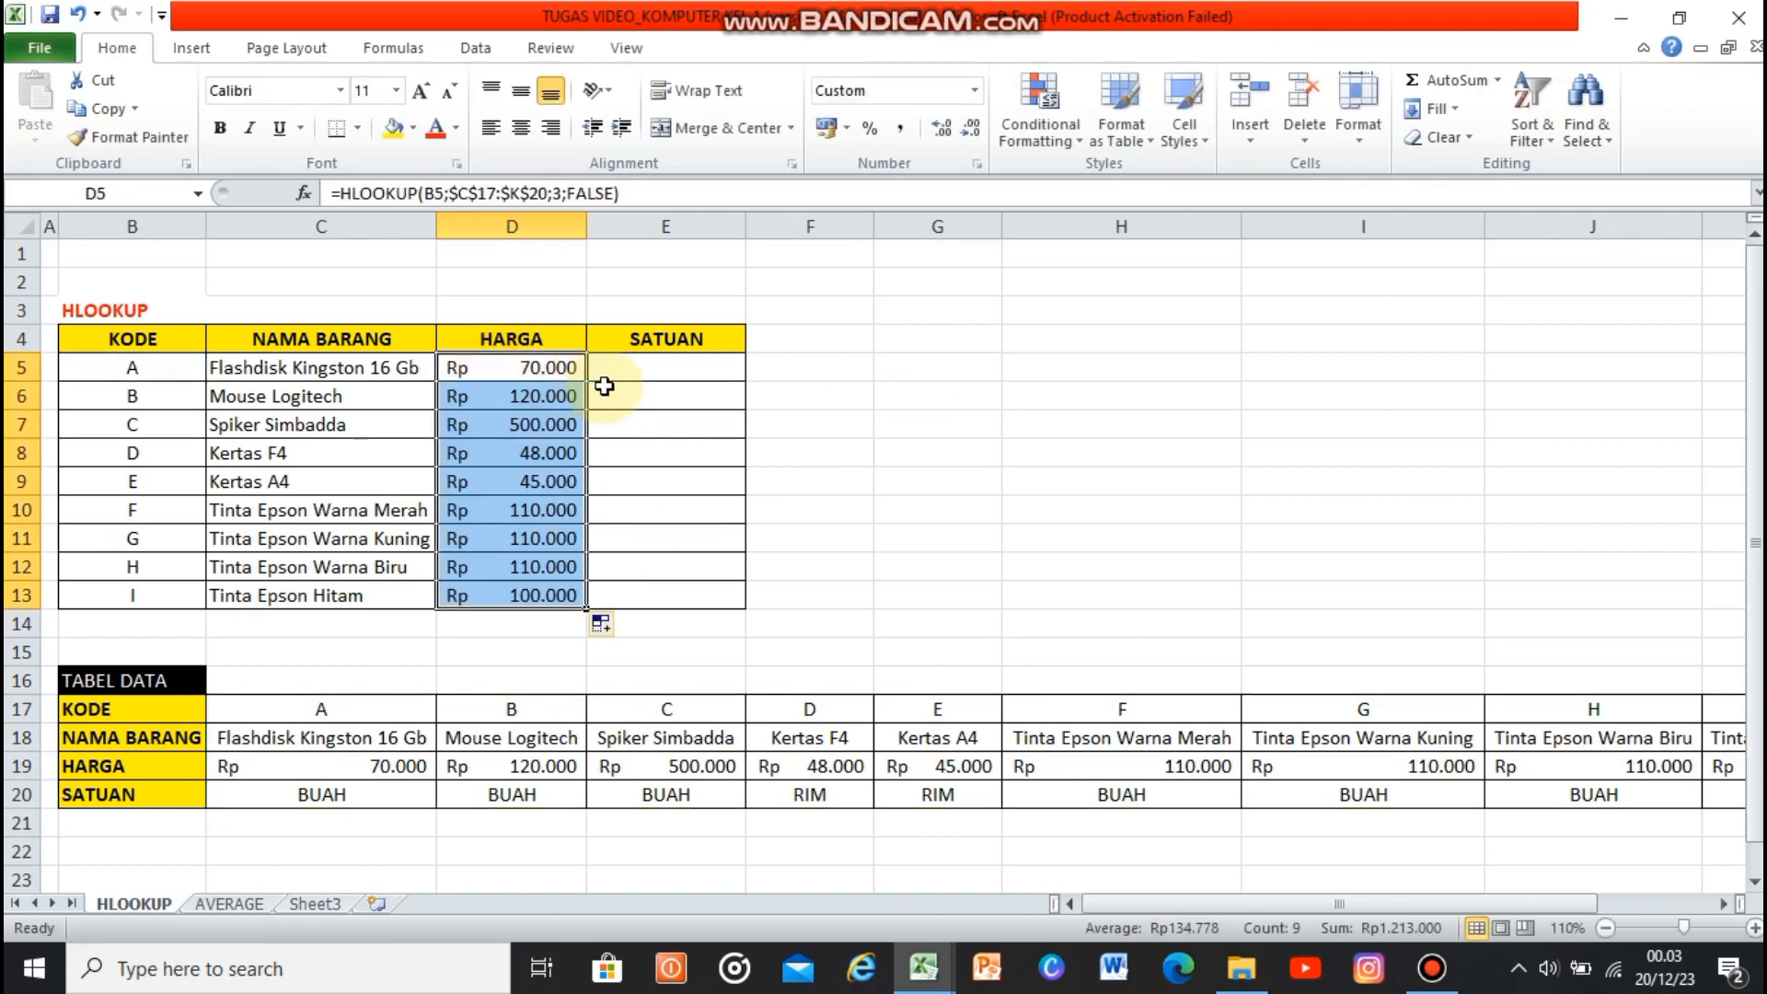
# Enter =HLOOKUP(B5;$C$17:$K$20;4;FALSE) in the first SATUAN cell, E5
pyautogui.click(606, 380)
pyautogui.write('=')
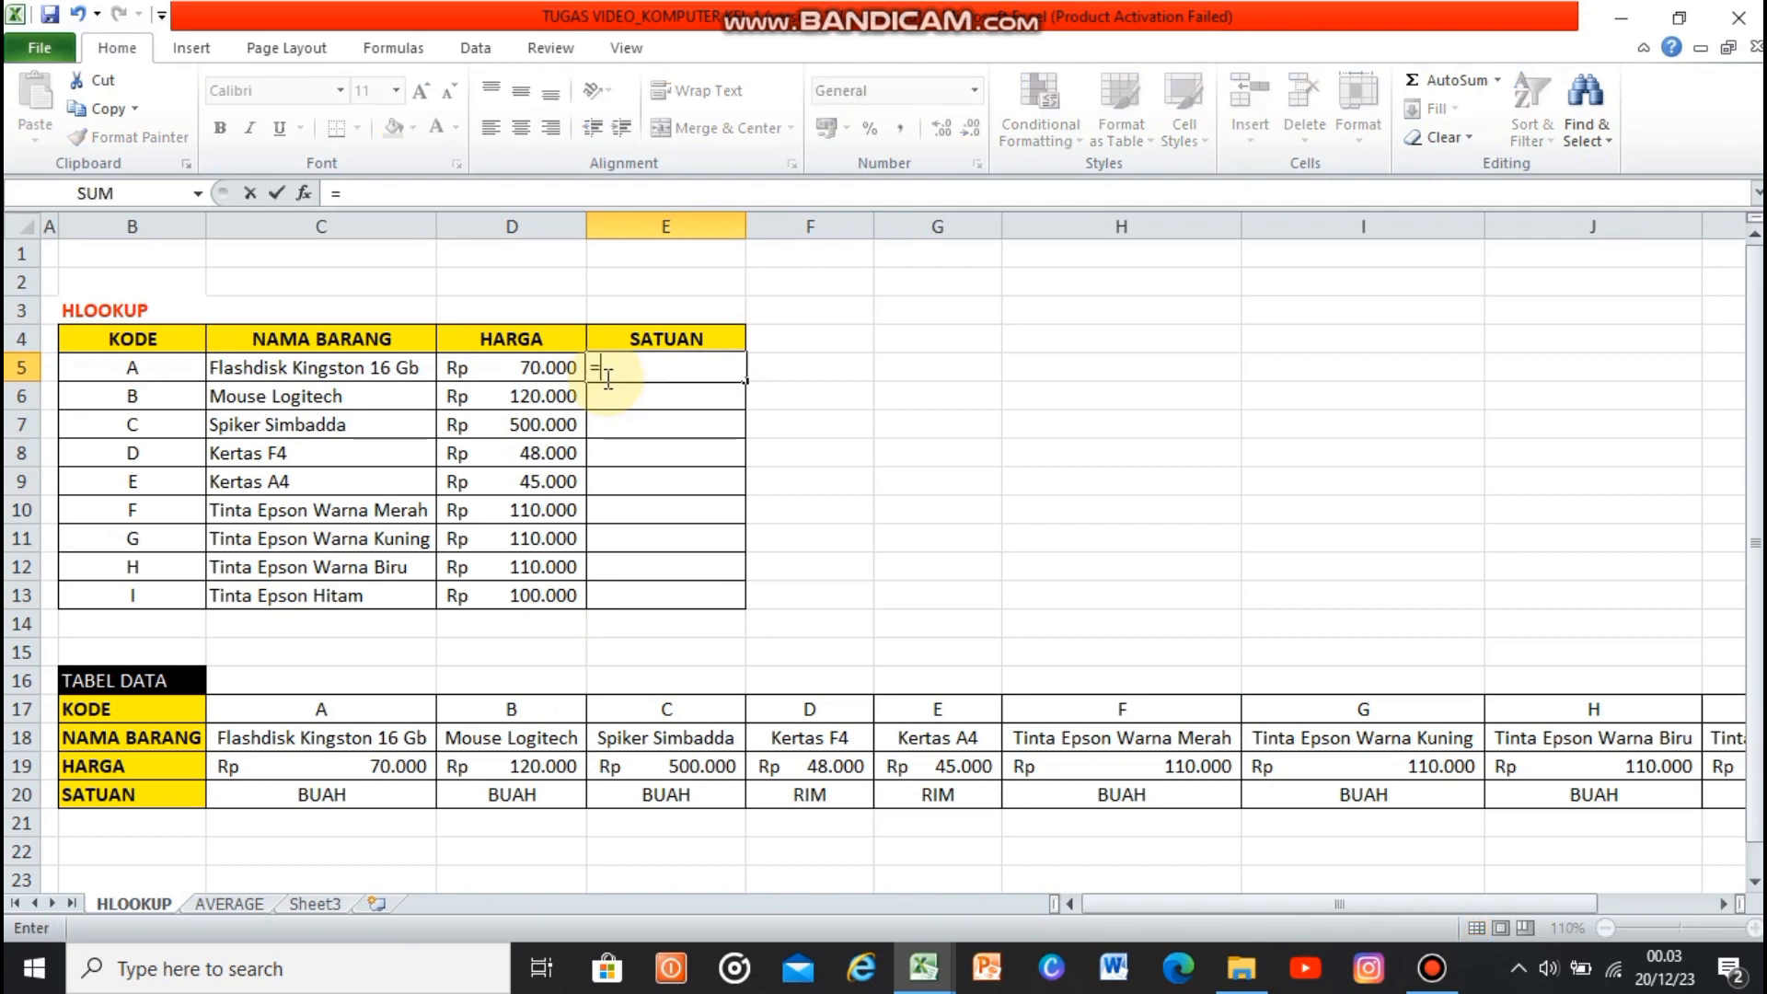
pyautogui.write('HLOOKUP(')
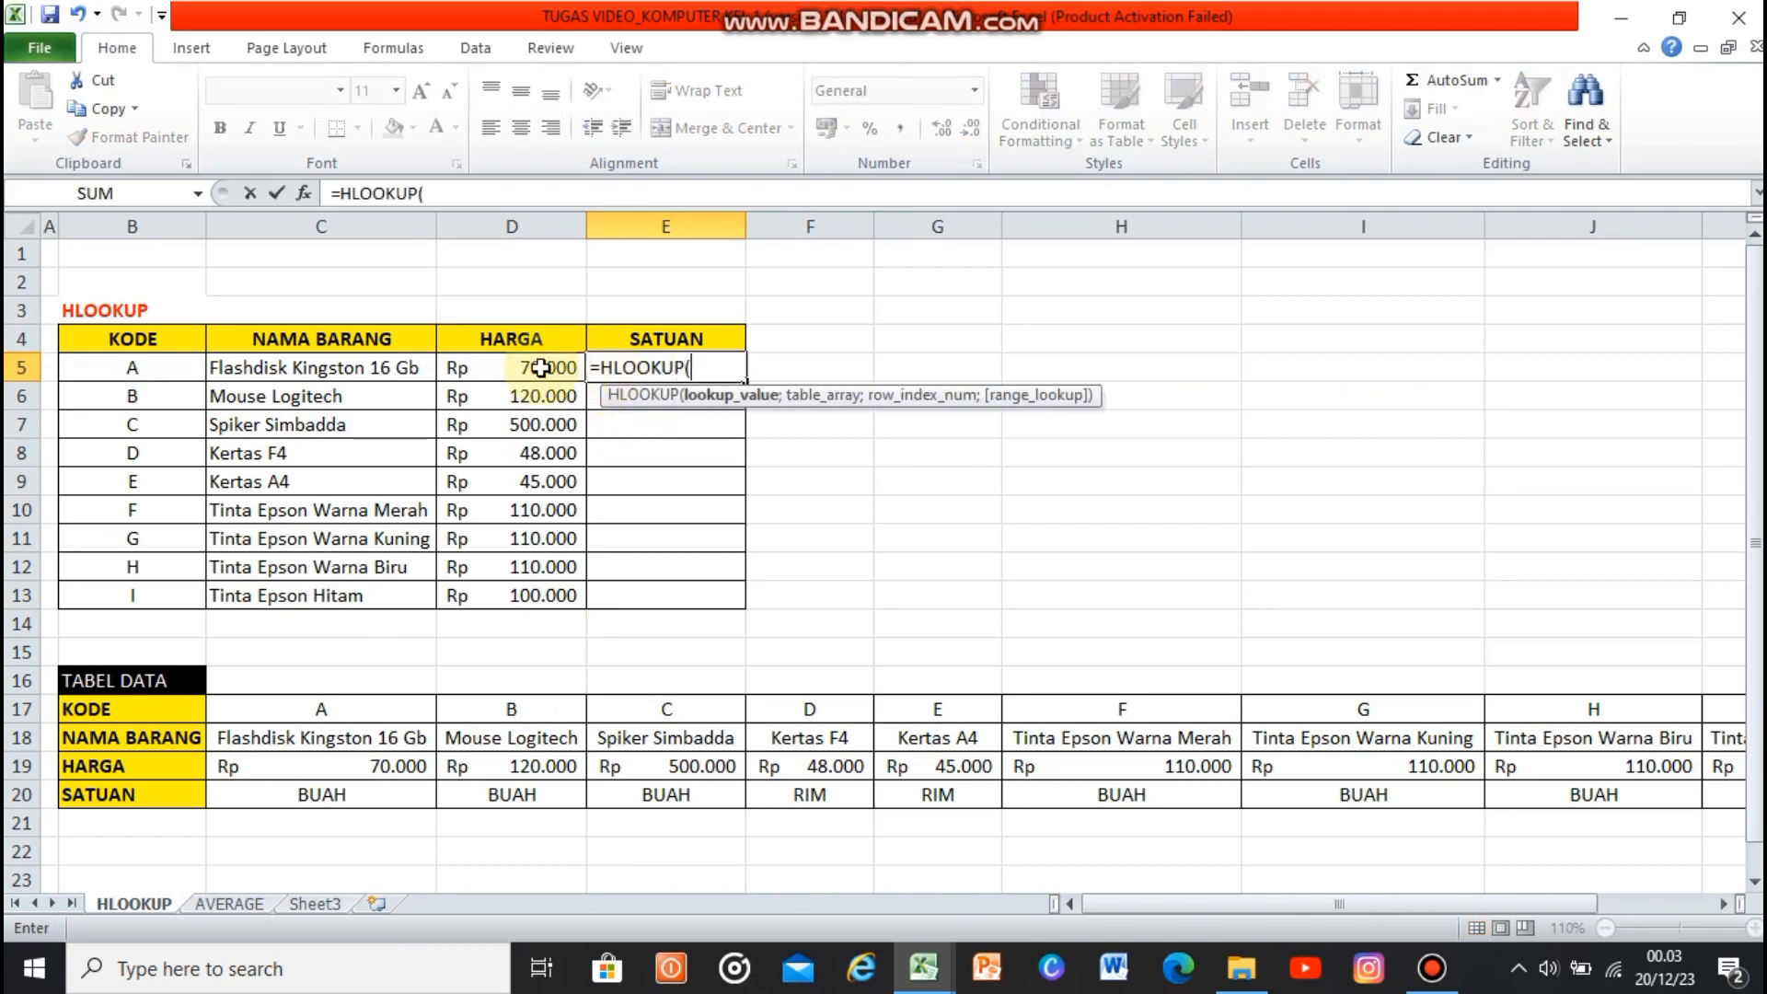
pyautogui.click(170, 367)
pyautogui.write(';')
pyautogui.moveTo(271, 711); pyautogui.dragTo(1734, 793)
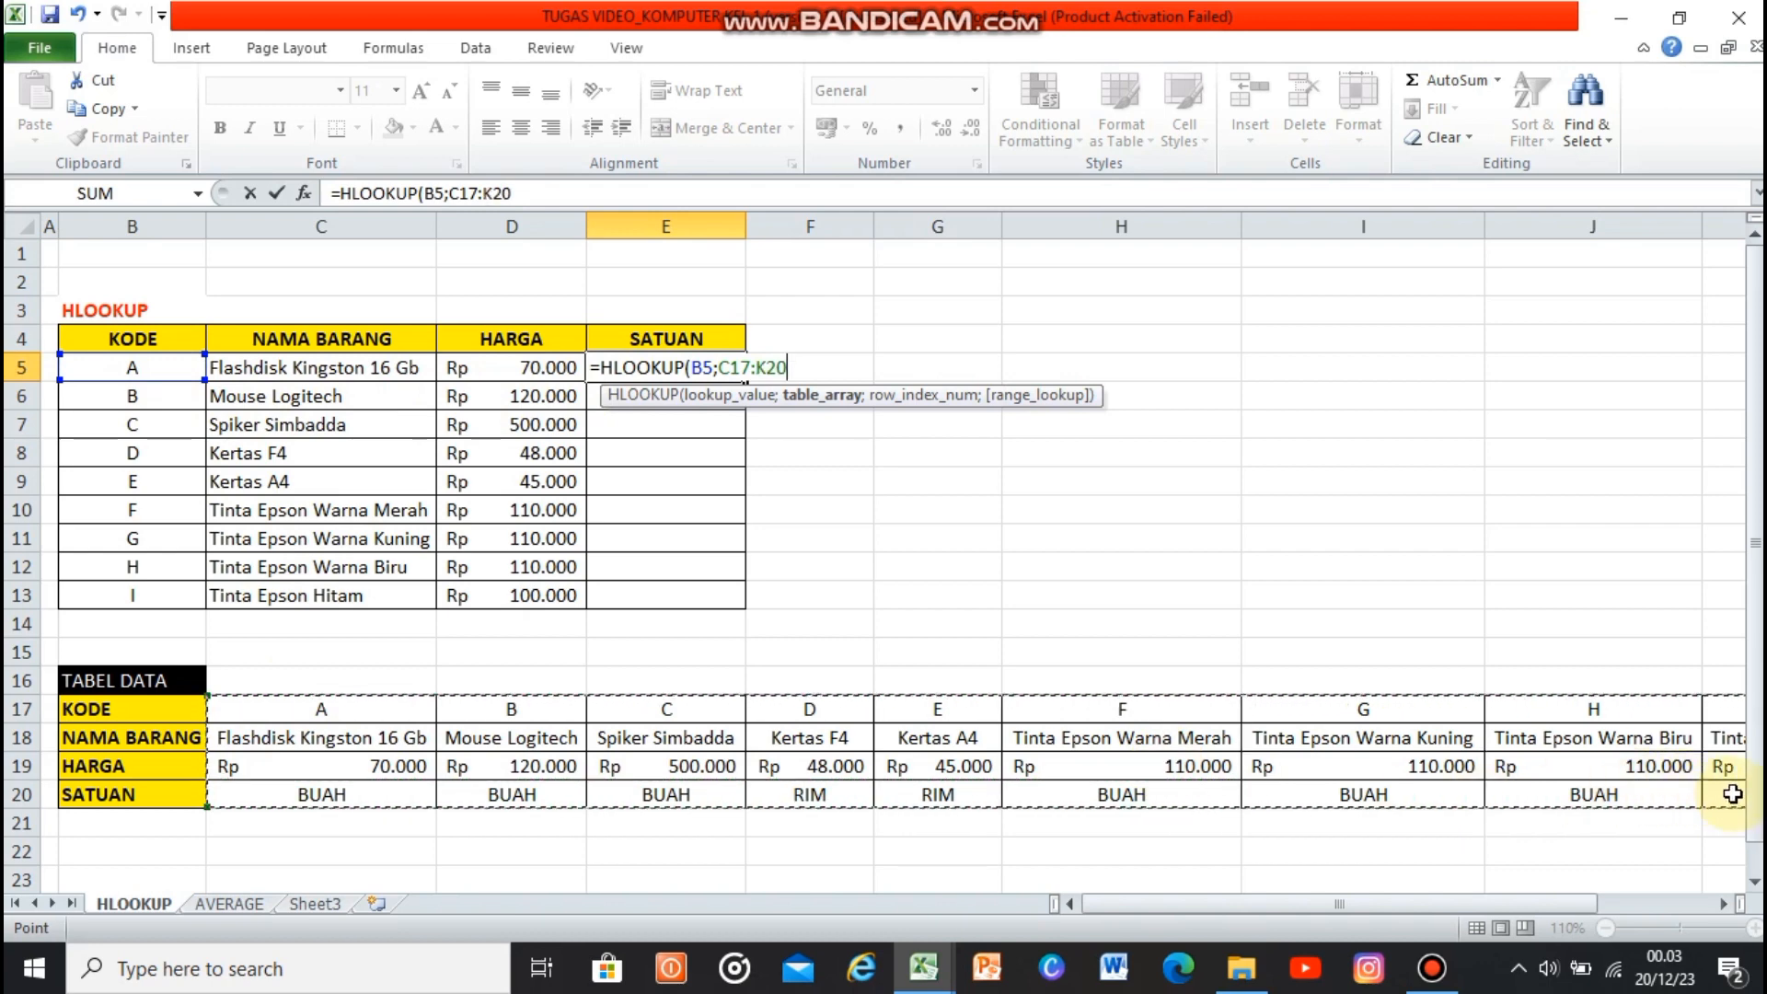
pyautogui.press('F4')
pyautogui.write(';4')
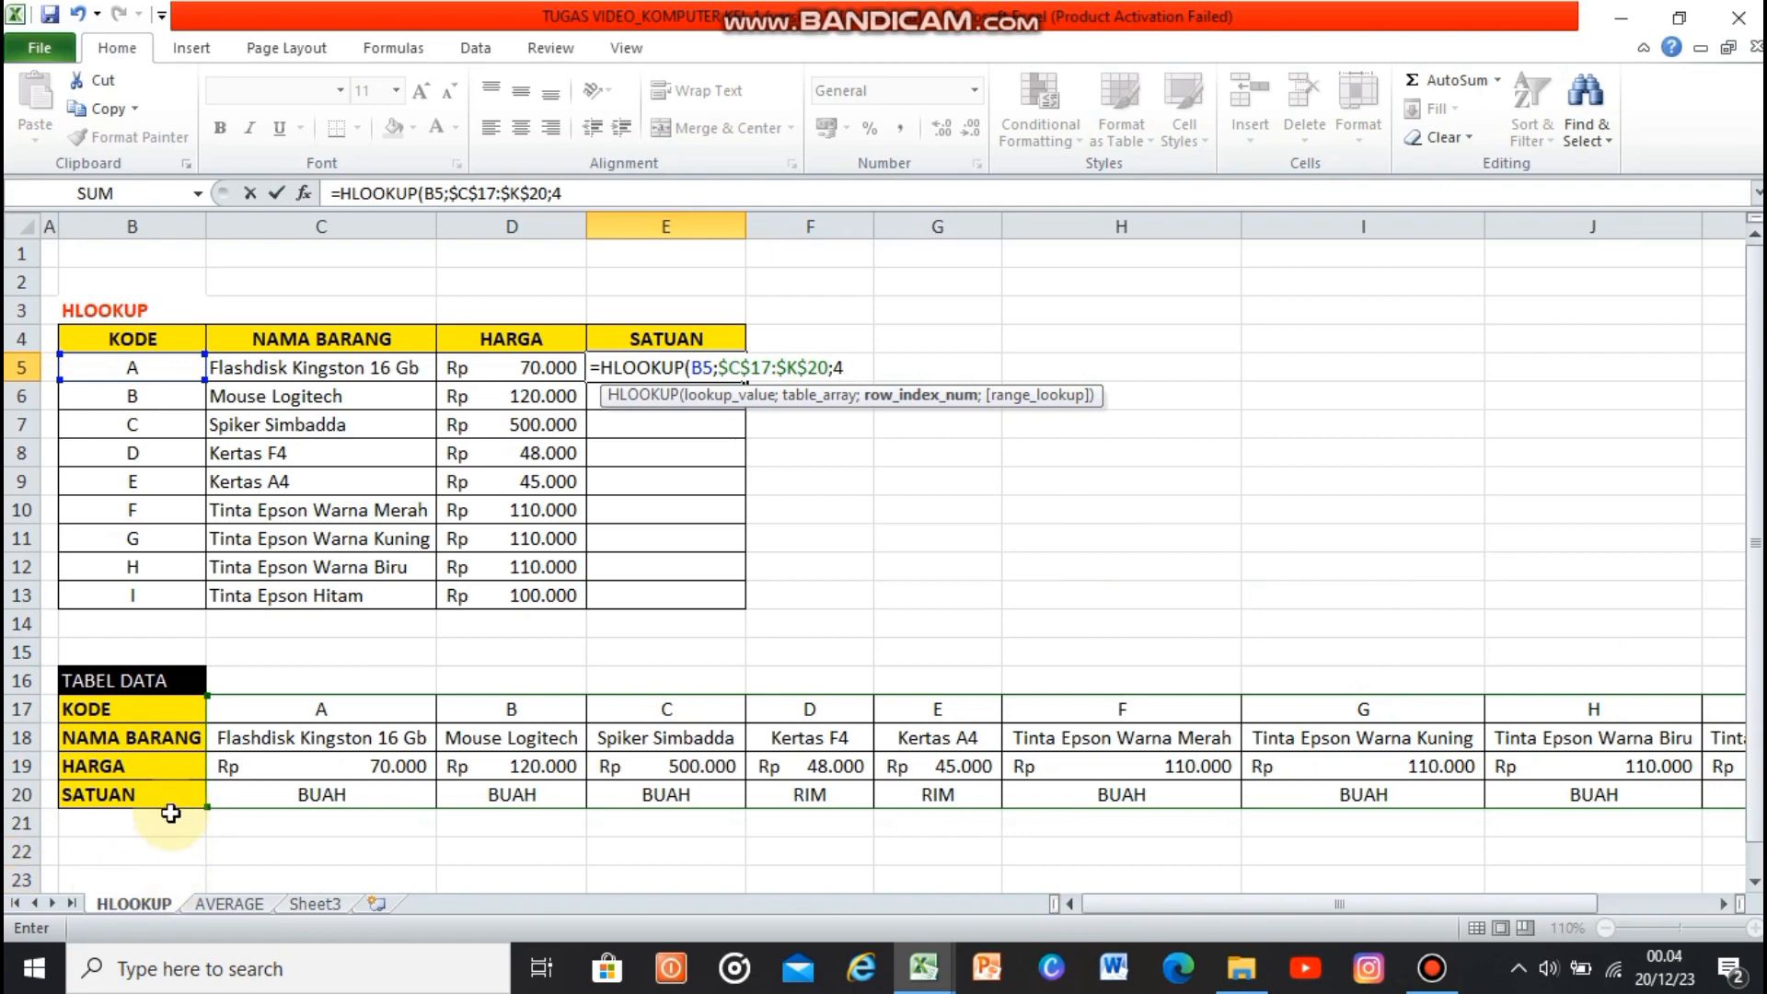
pyautogui.write(';FALSE)')
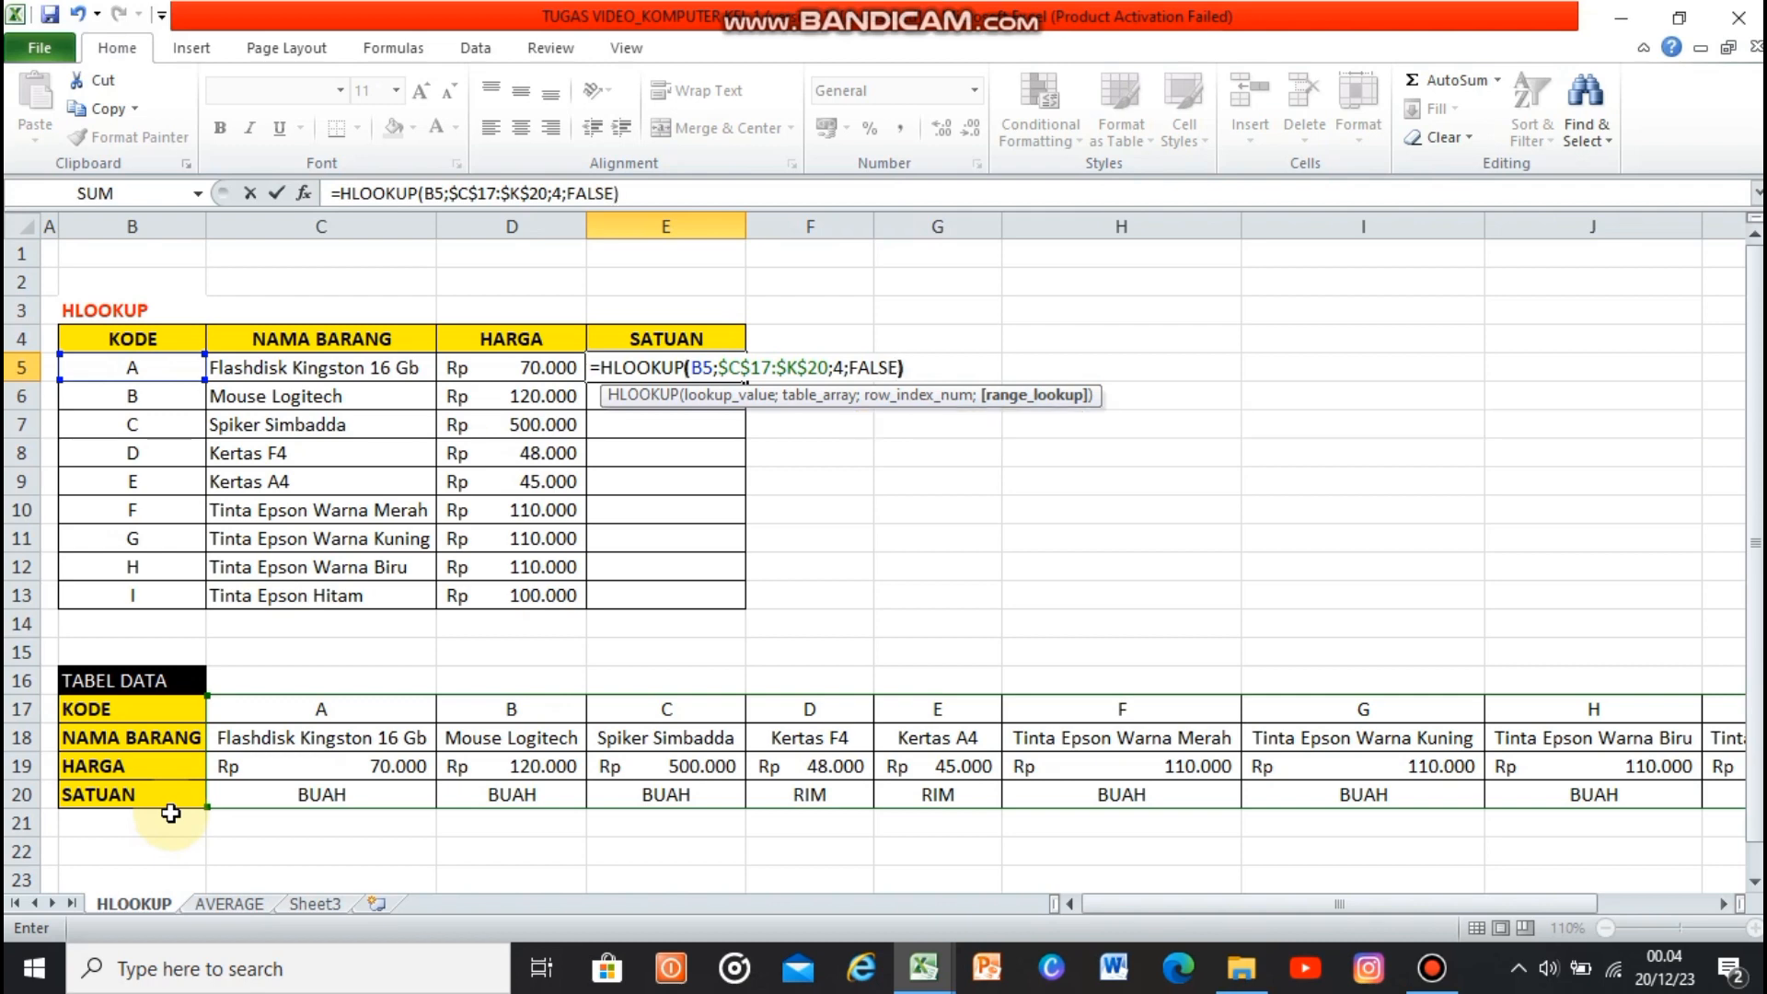
pyautogui.press('Return')
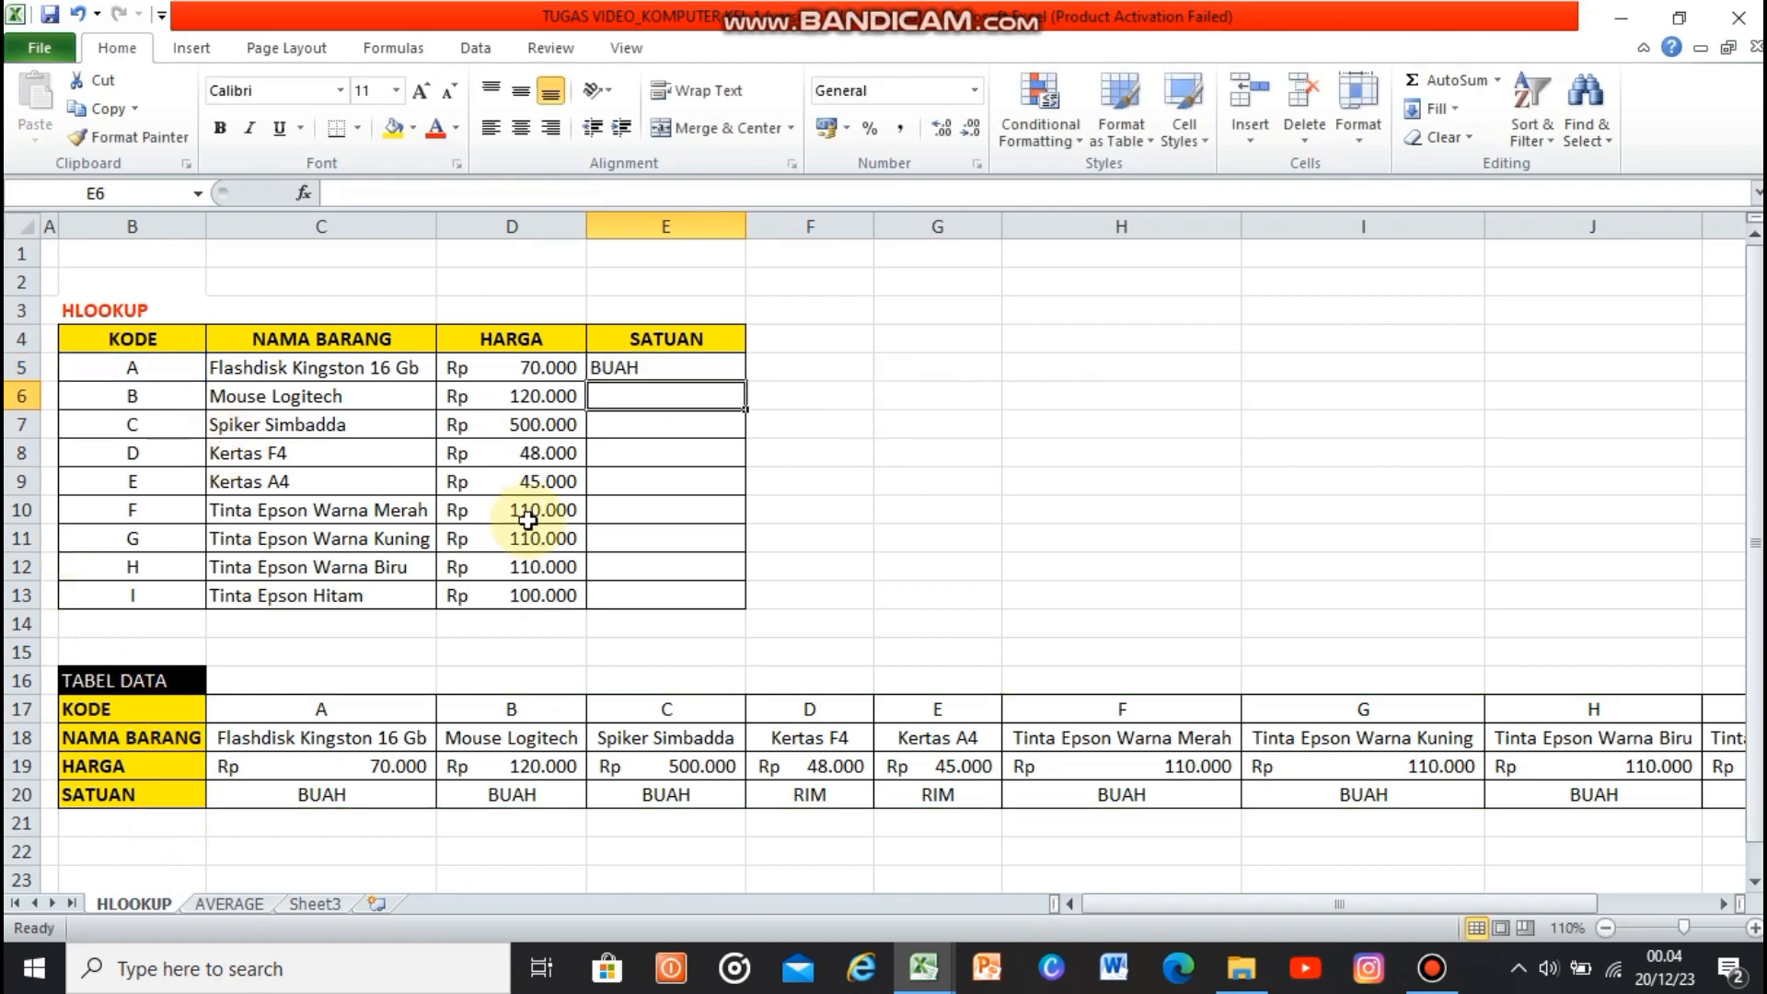
pyautogui.moveTo(678, 385); pyautogui.dragTo(724, 370)
pyautogui.press('Escape')
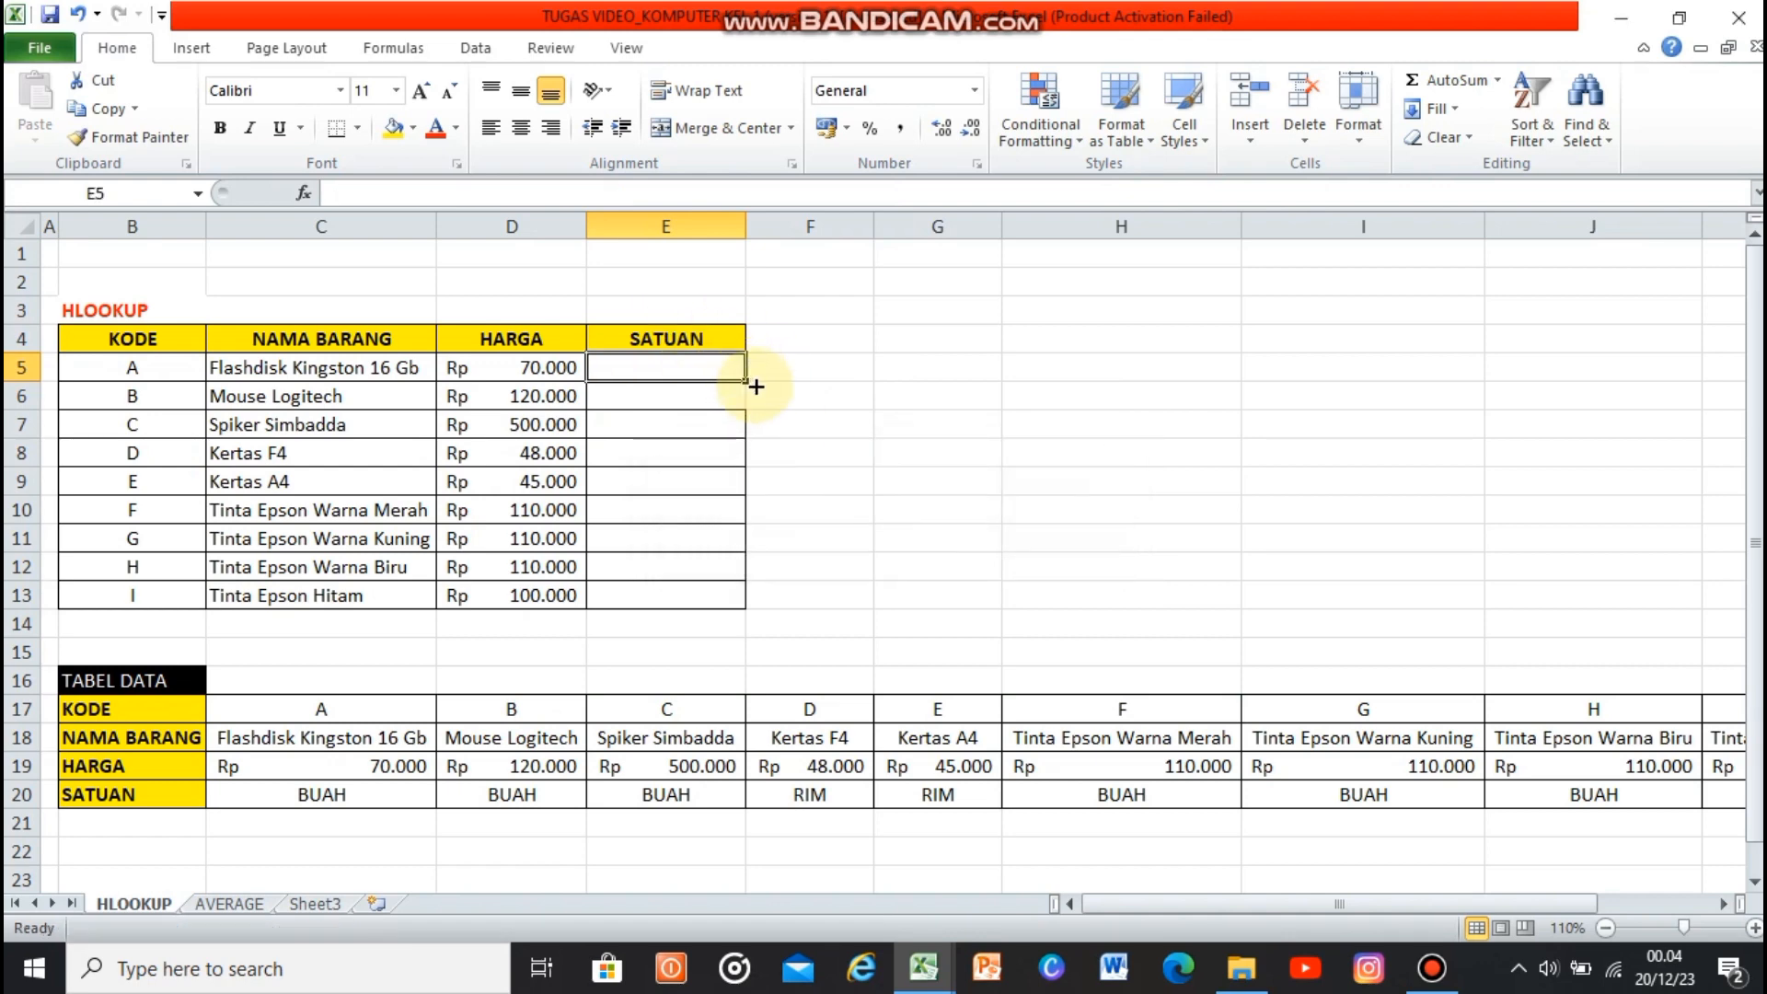
pyautogui.hotkey('ctrl', 'z')
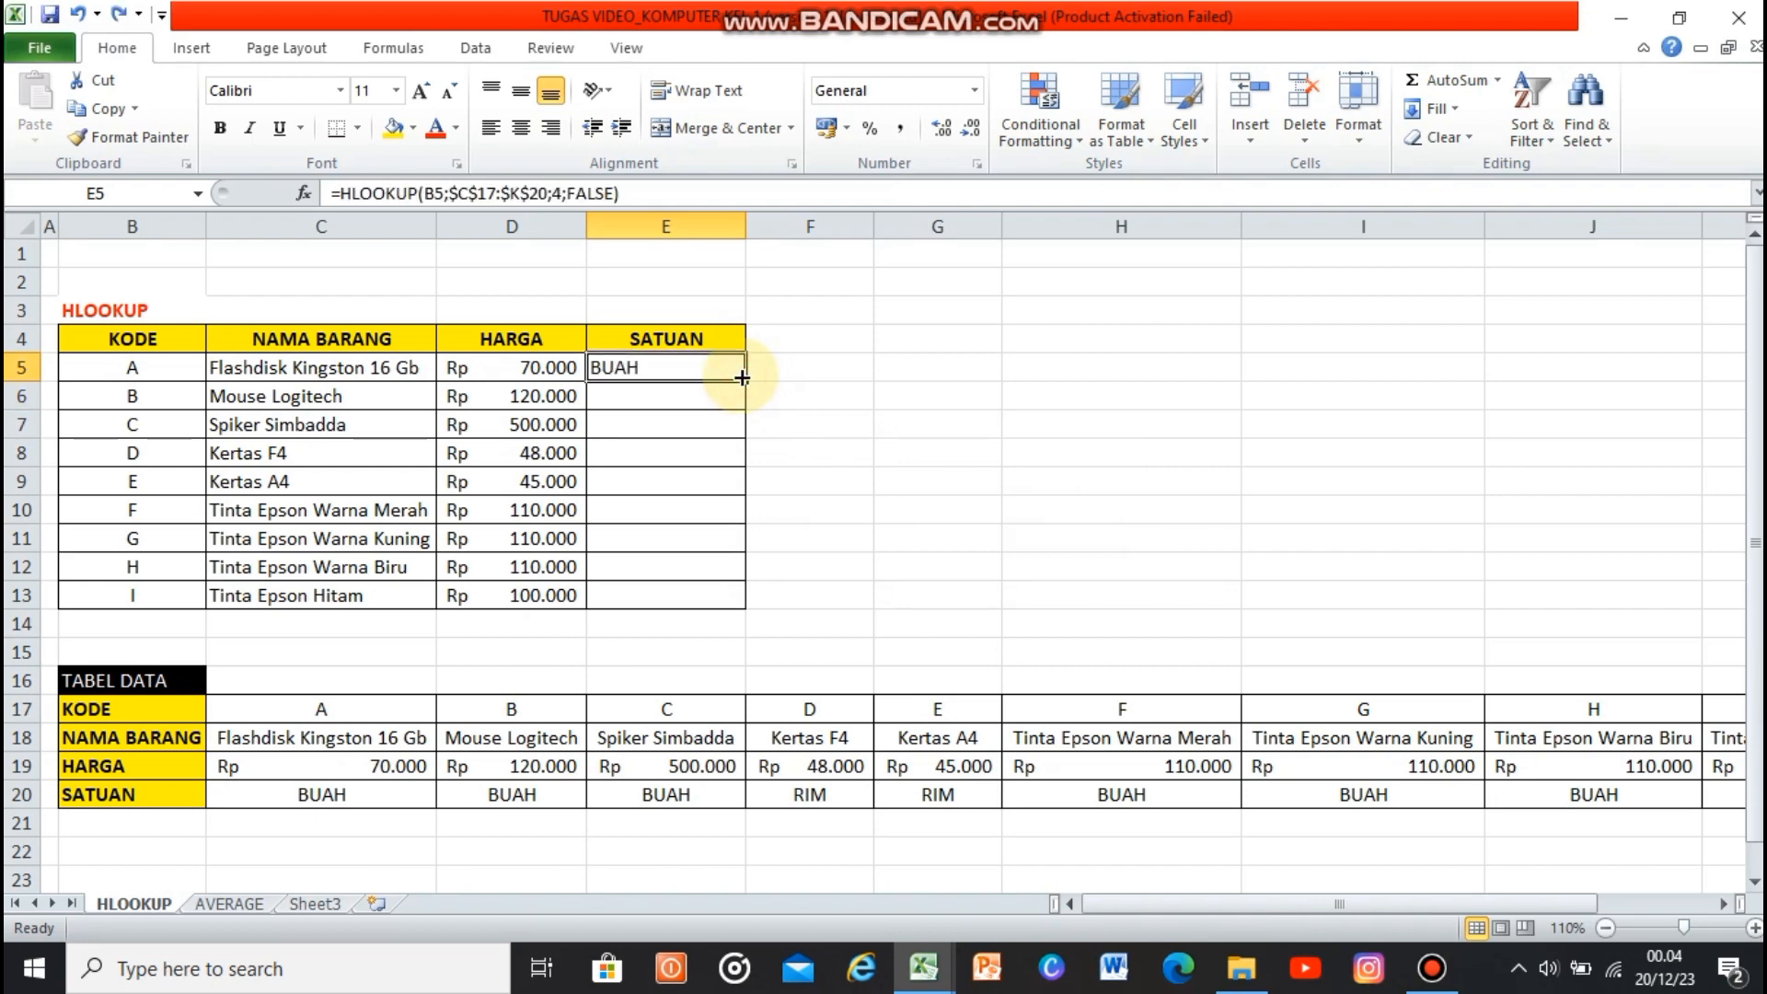
# Fill the SATUAN formula from E5 down to E13 and deselect the filled range
pyautogui.doubleClick(746, 380)
pyautogui.click(822, 448)
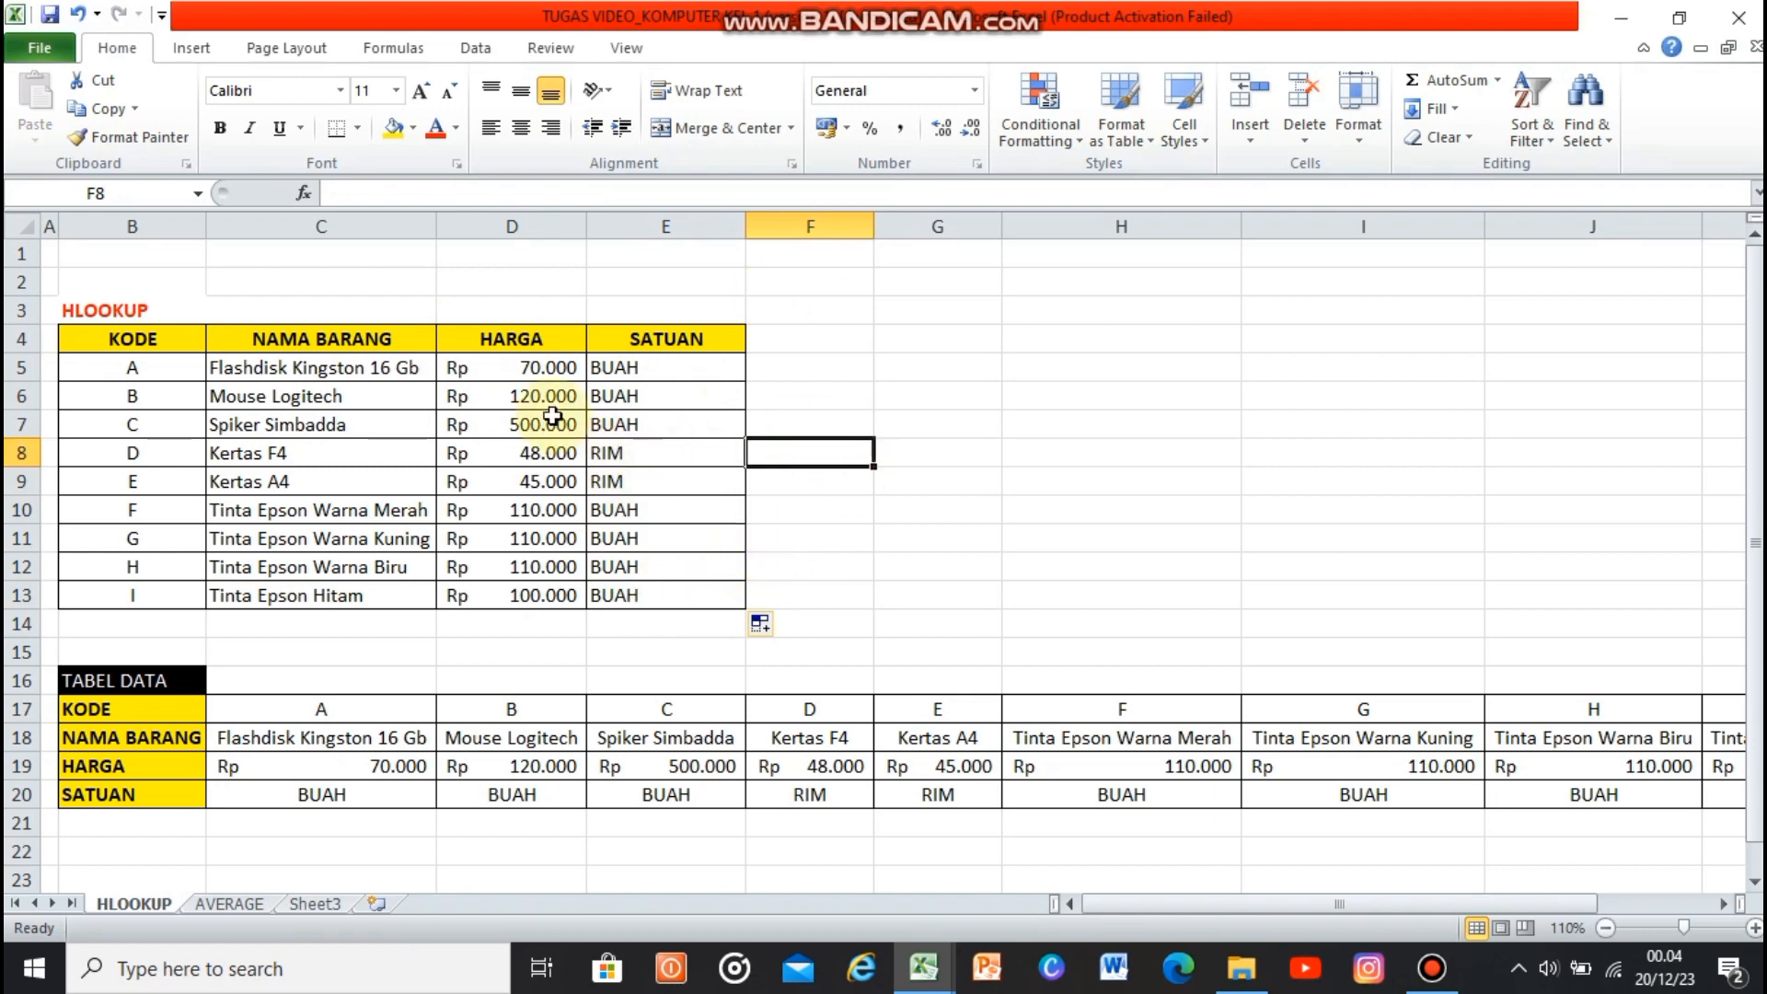
pyautogui.click(829, 482)
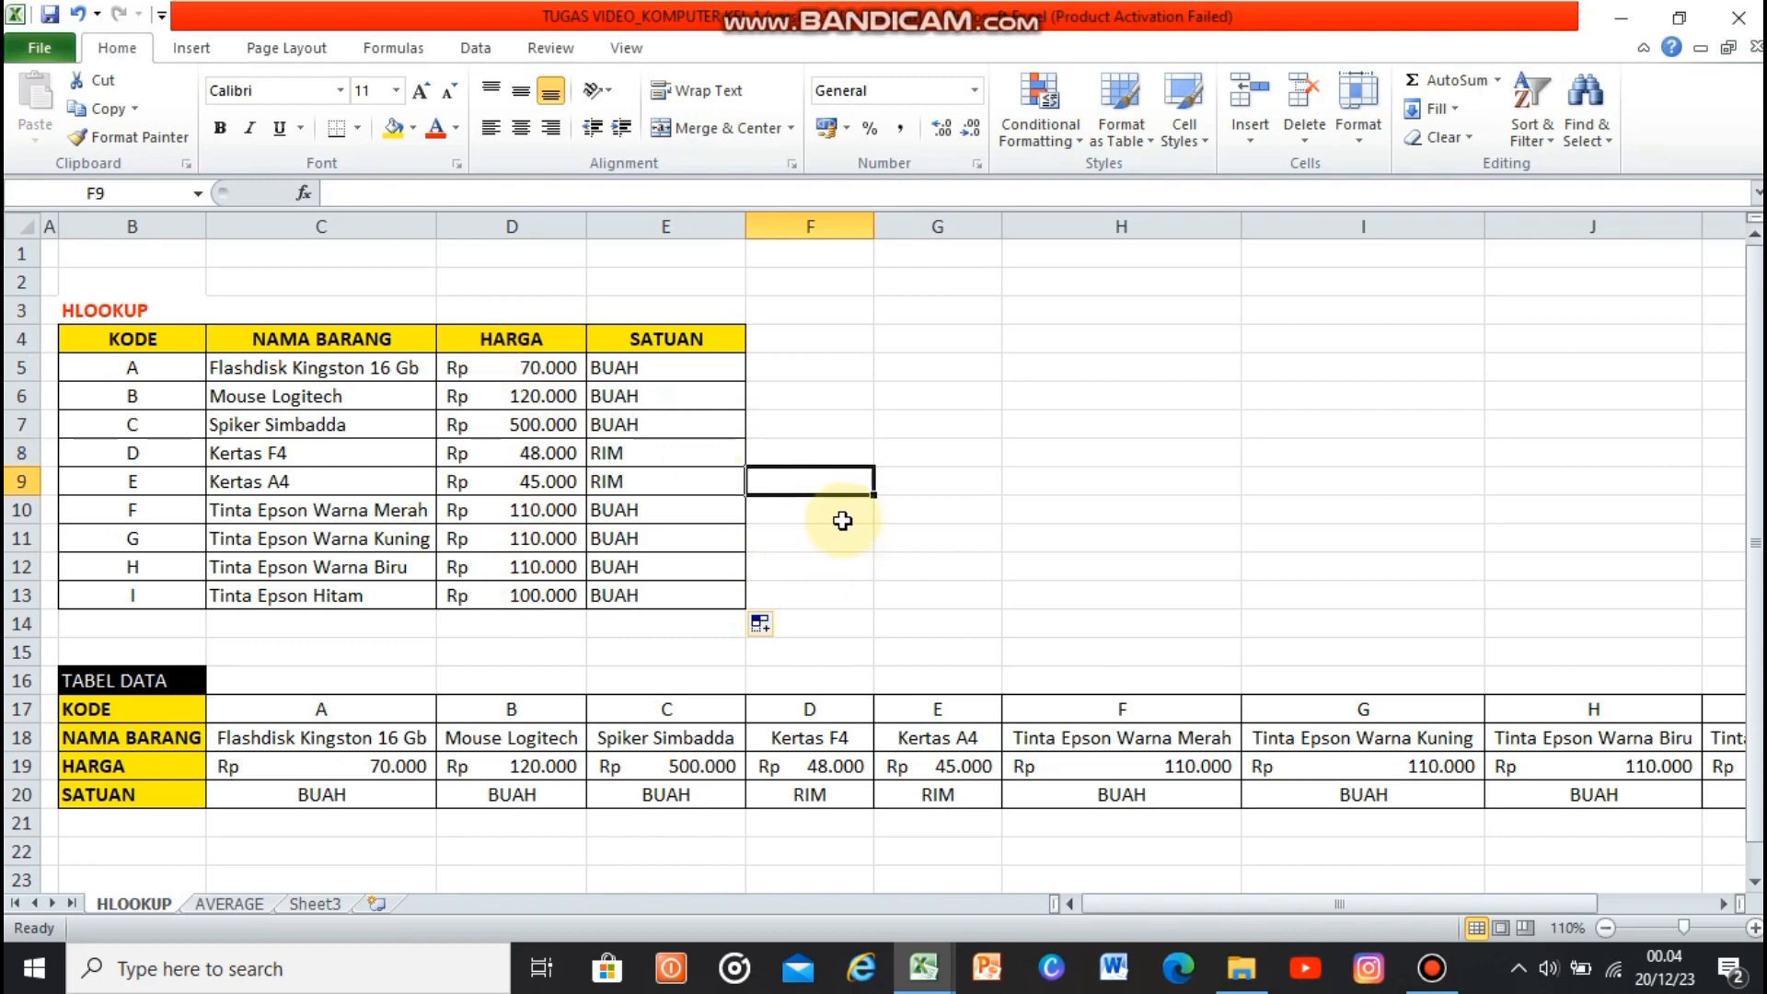
pyautogui.click(871, 564)
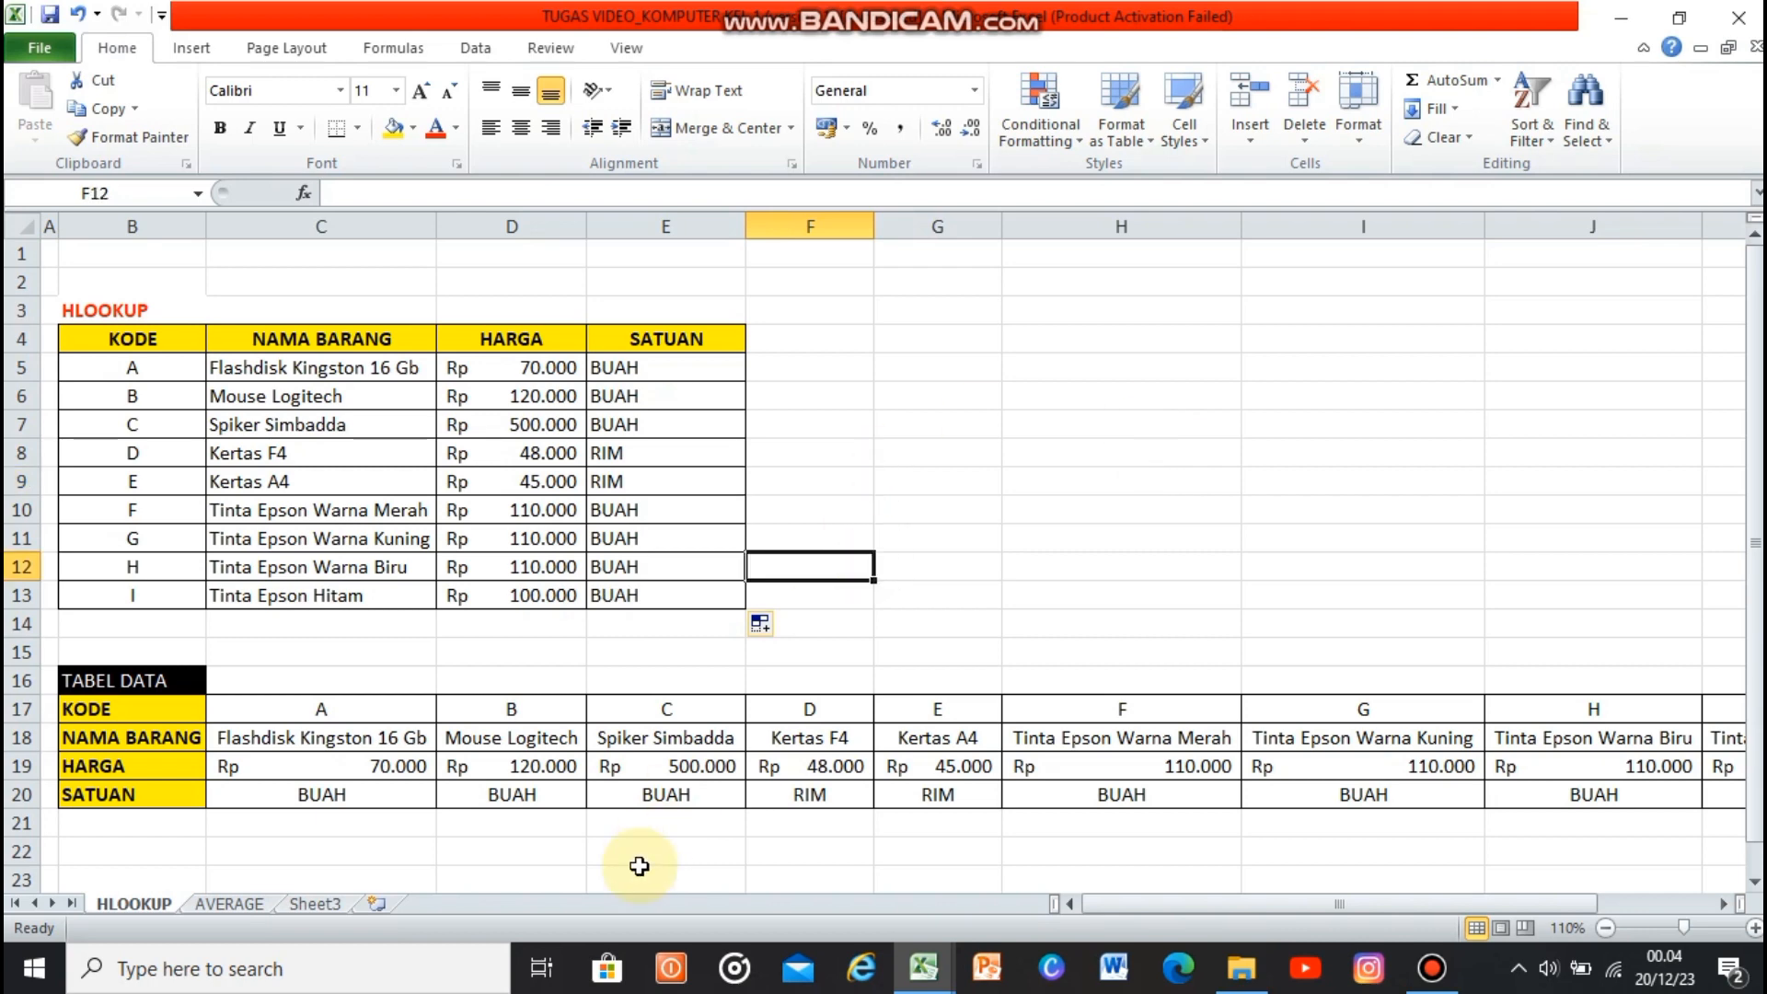
# On the AVERAGE sheet, enter =AVERAGE(B5:F5) in the first RATA-RATA cell, G5
pyautogui.click(256, 904)
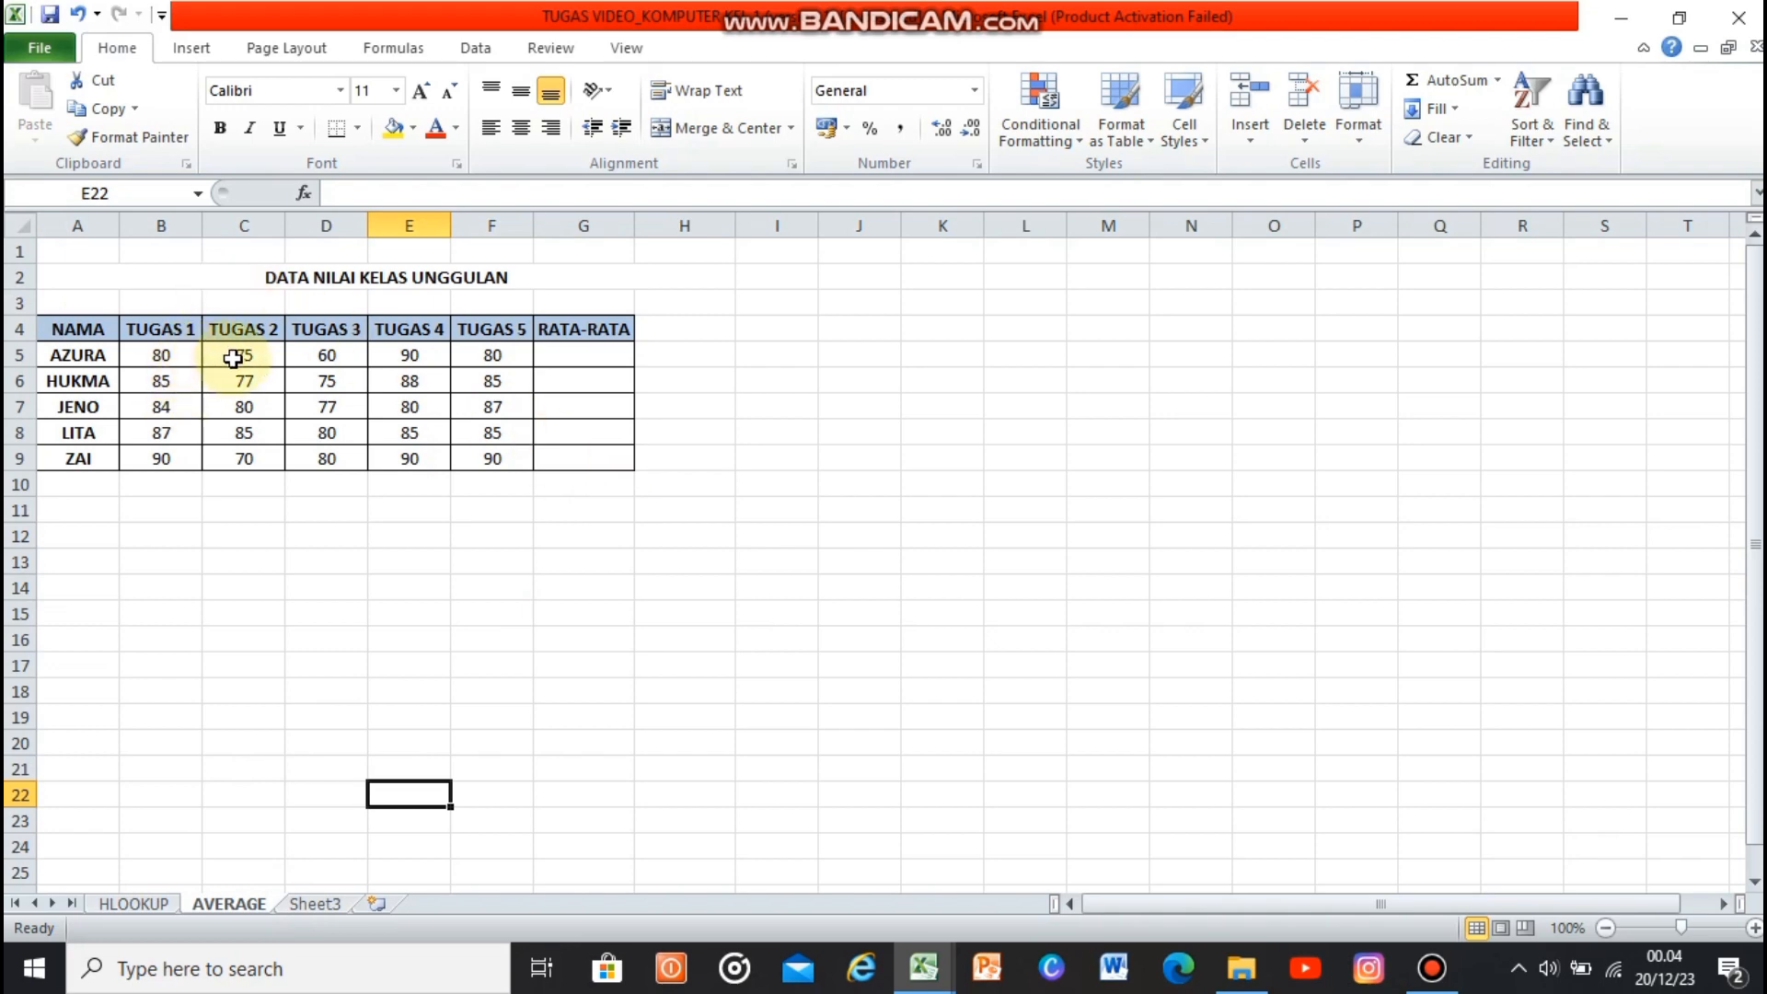
pyautogui.click(565, 365)
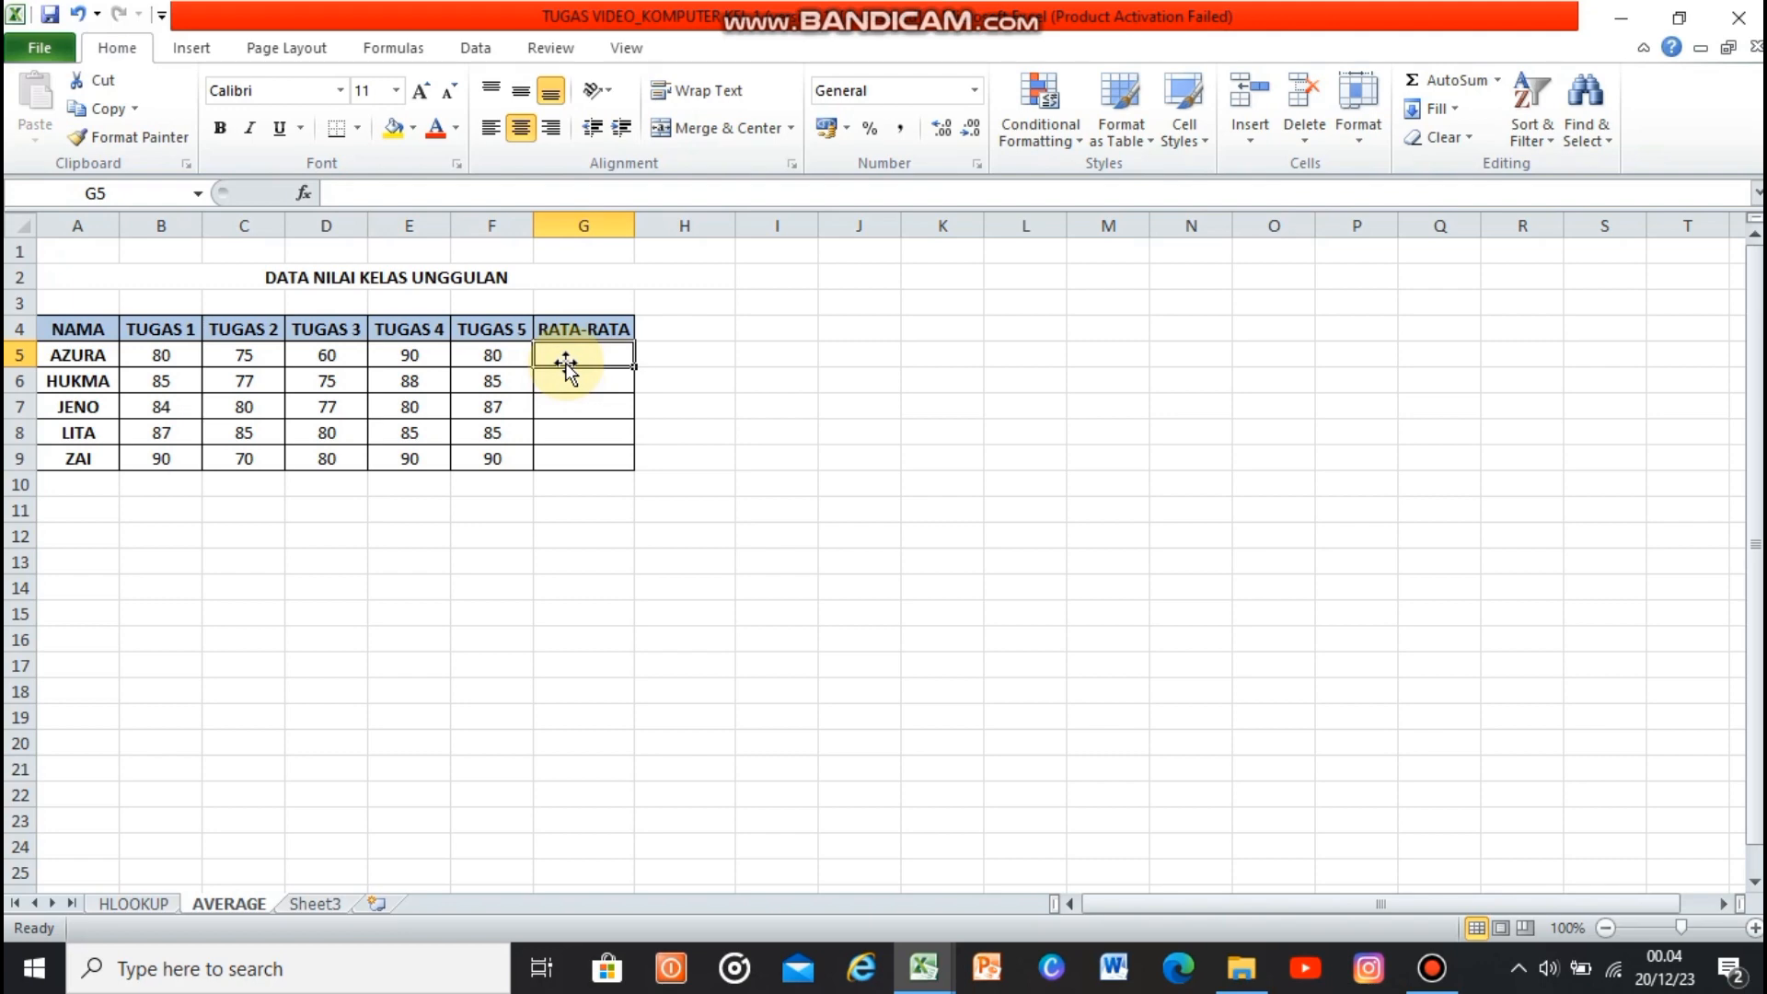
pyautogui.write('=AVERAGE')
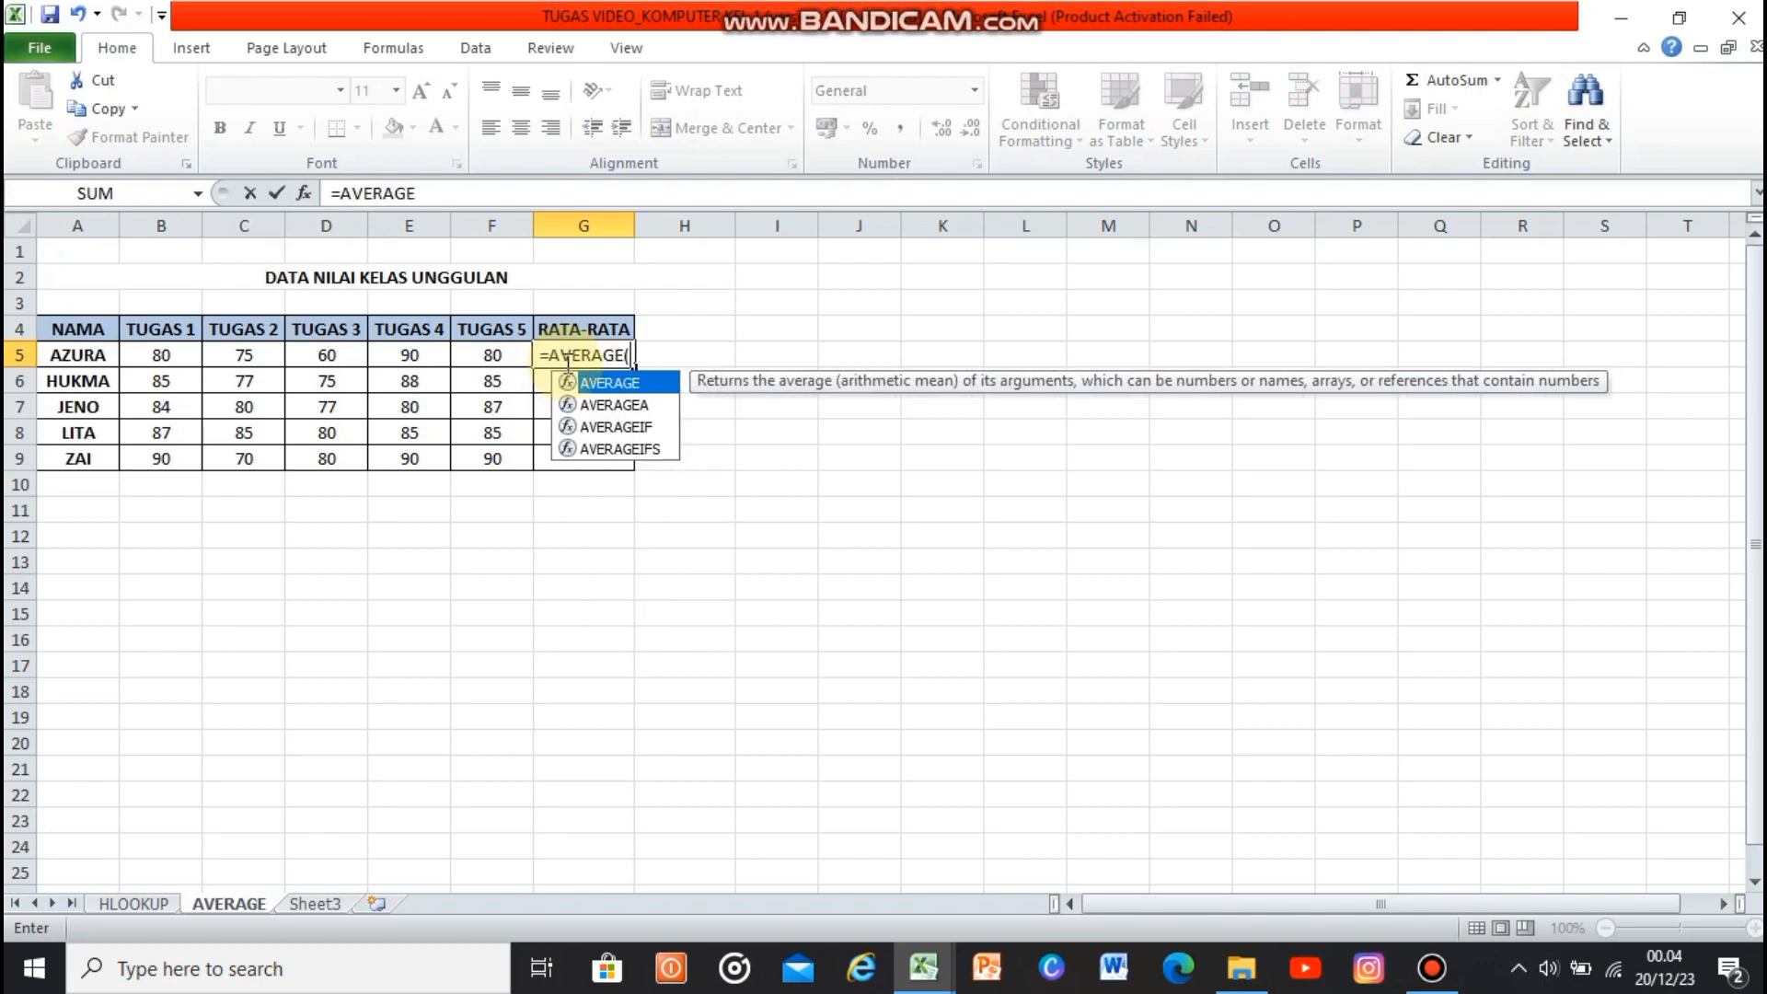
pyautogui.write('(')
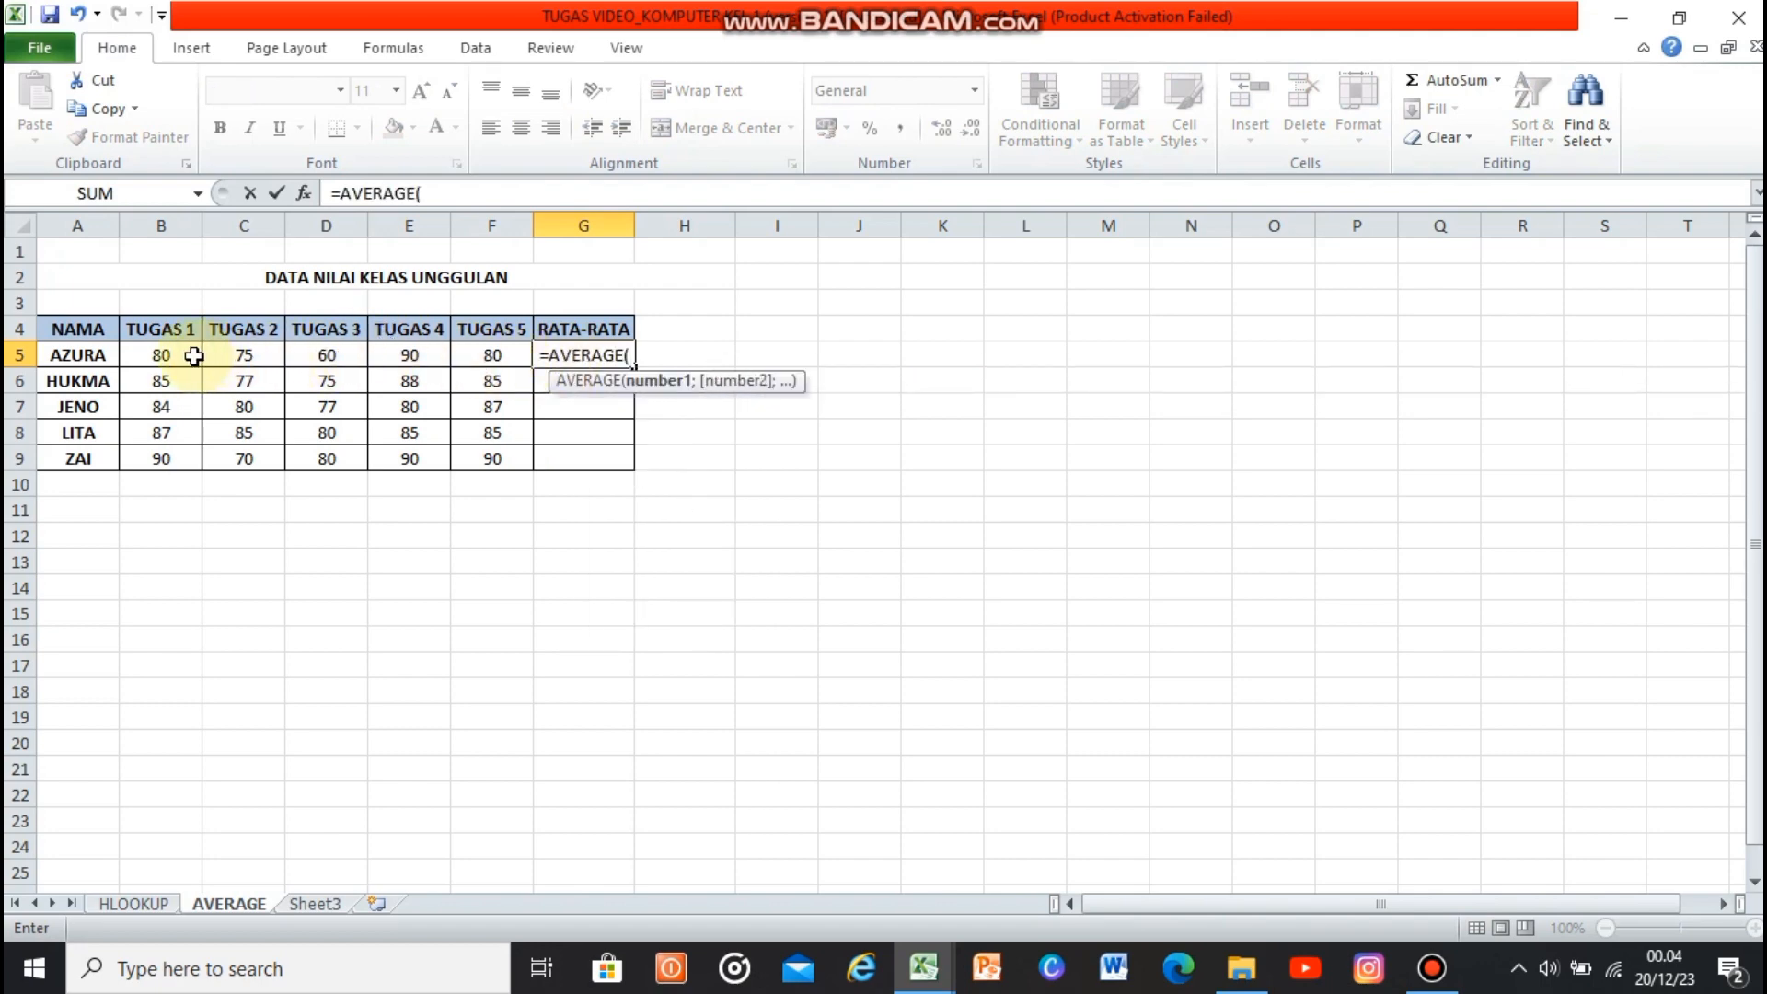
pyautogui.moveTo(196, 356); pyautogui.dragTo(517, 347)
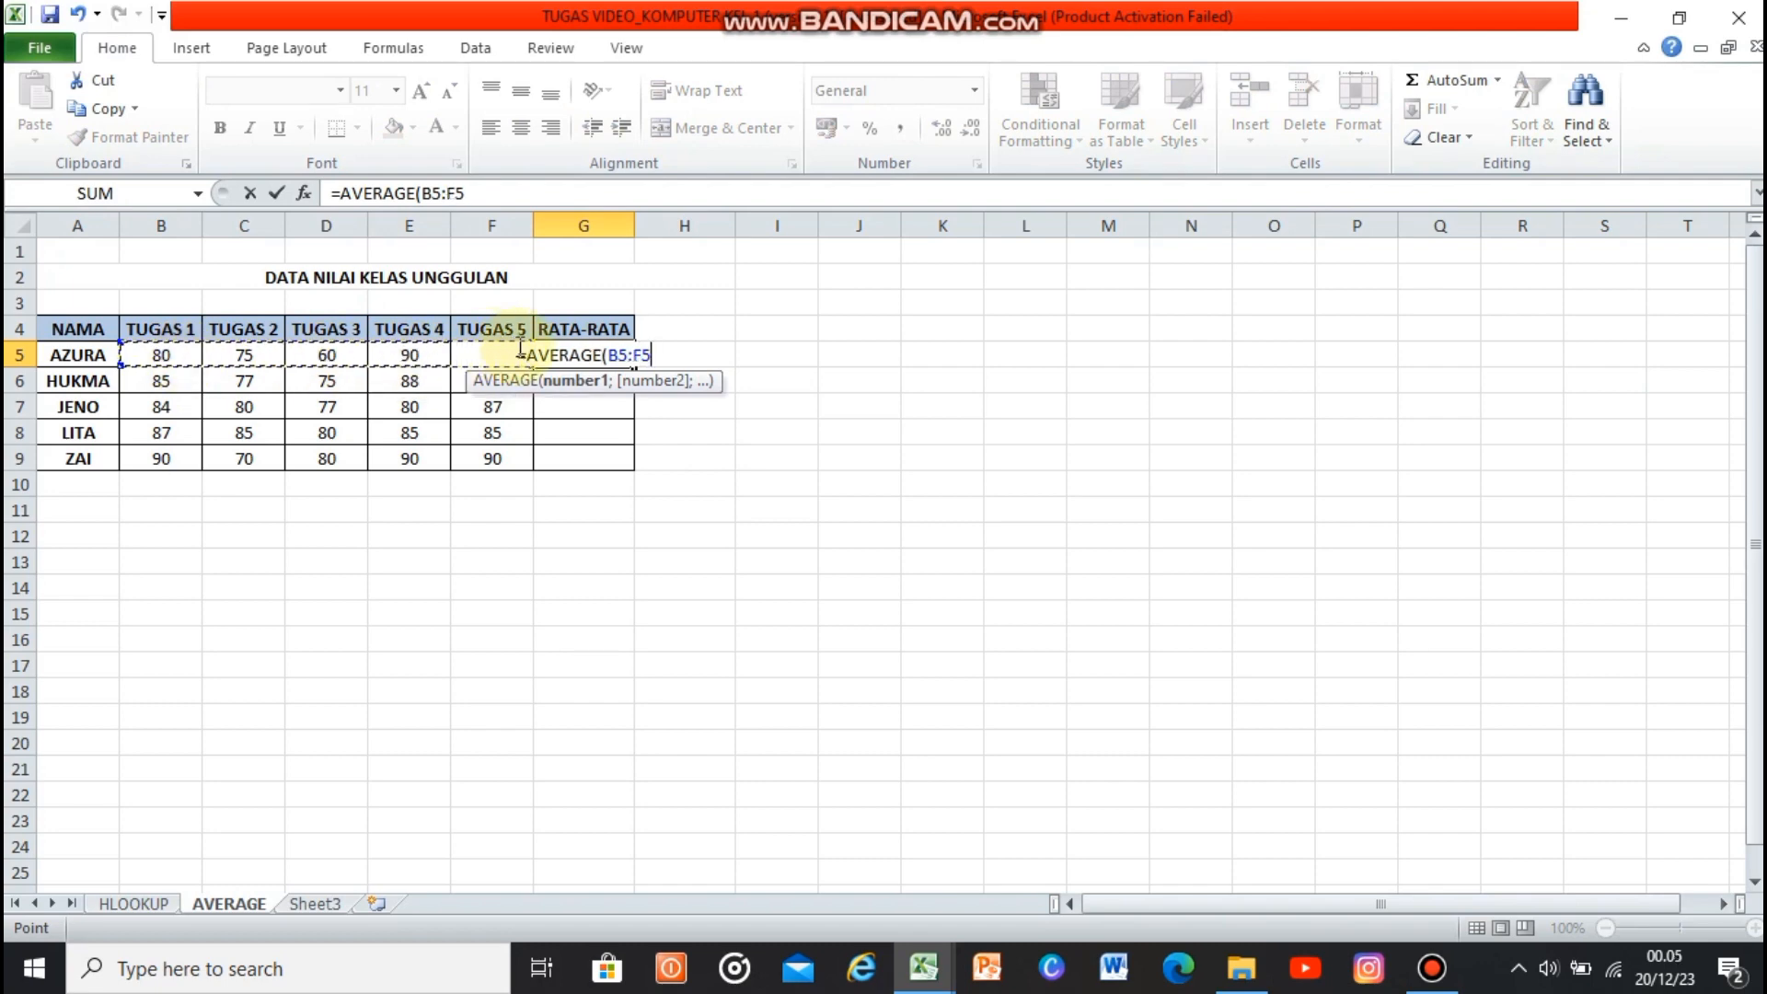
pyautogui.write(')')
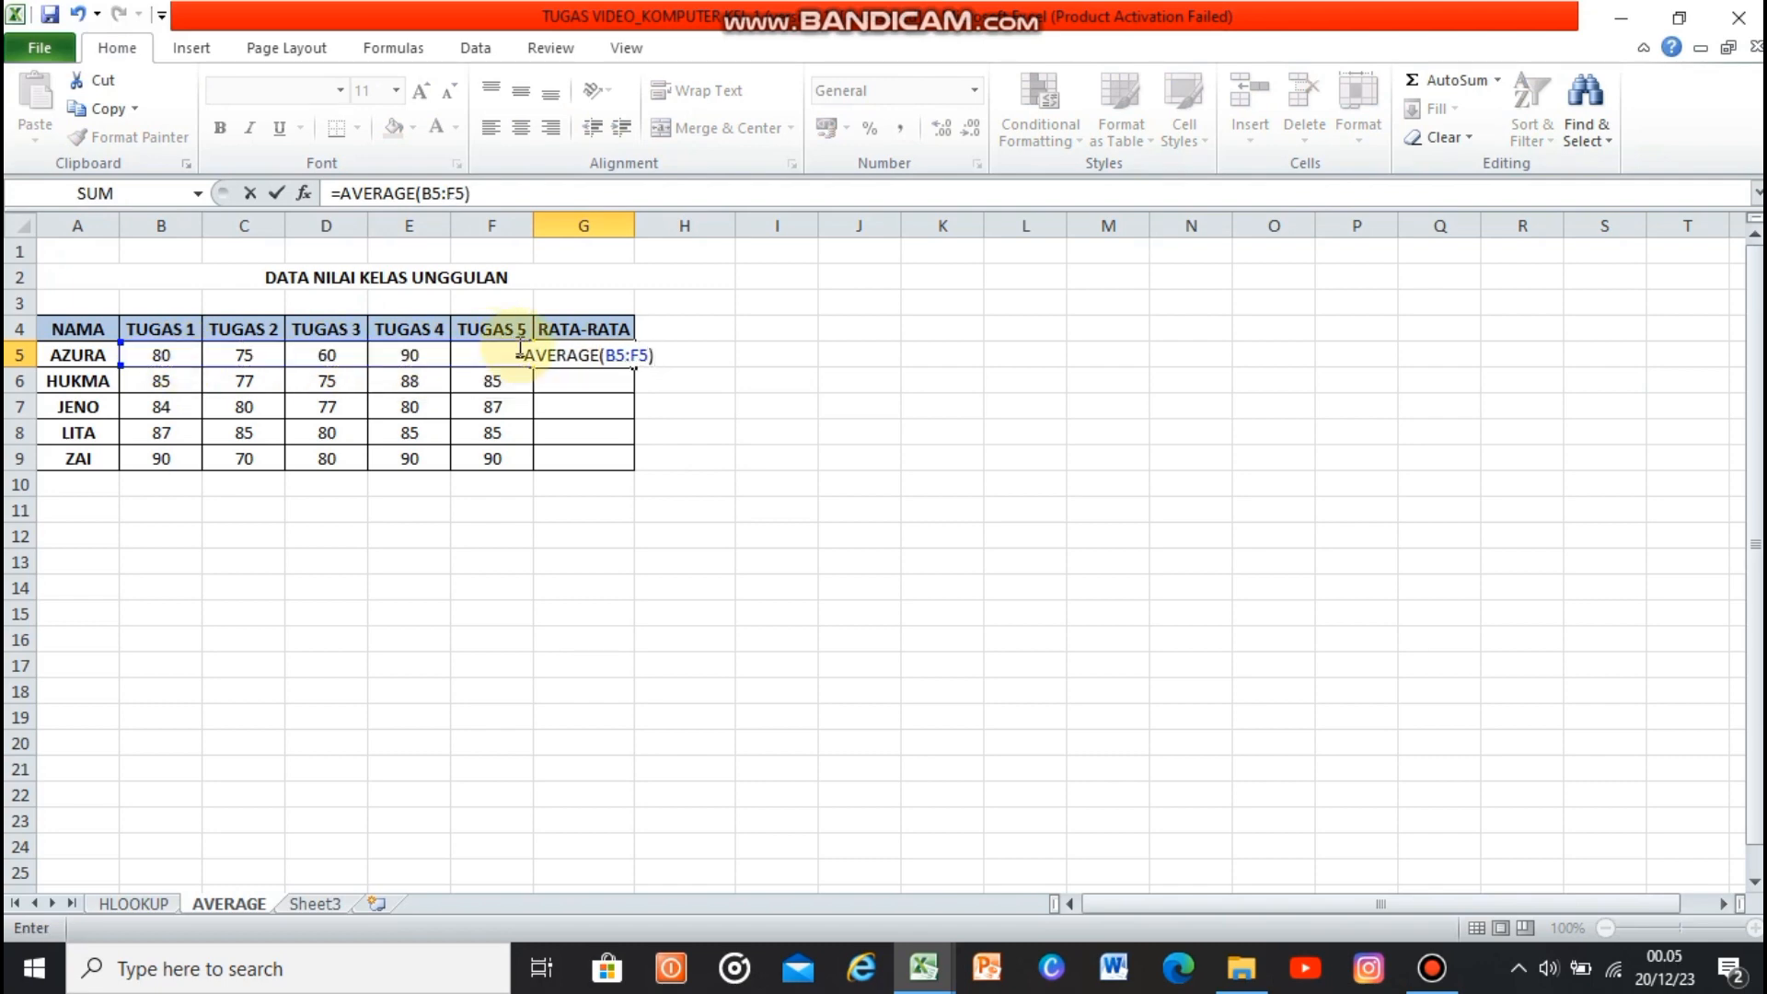
pyautogui.press('Return')
# Fill the RATA-RATA formula from G5 down to G9 and deselect the filled range
pyautogui.click(586, 351)
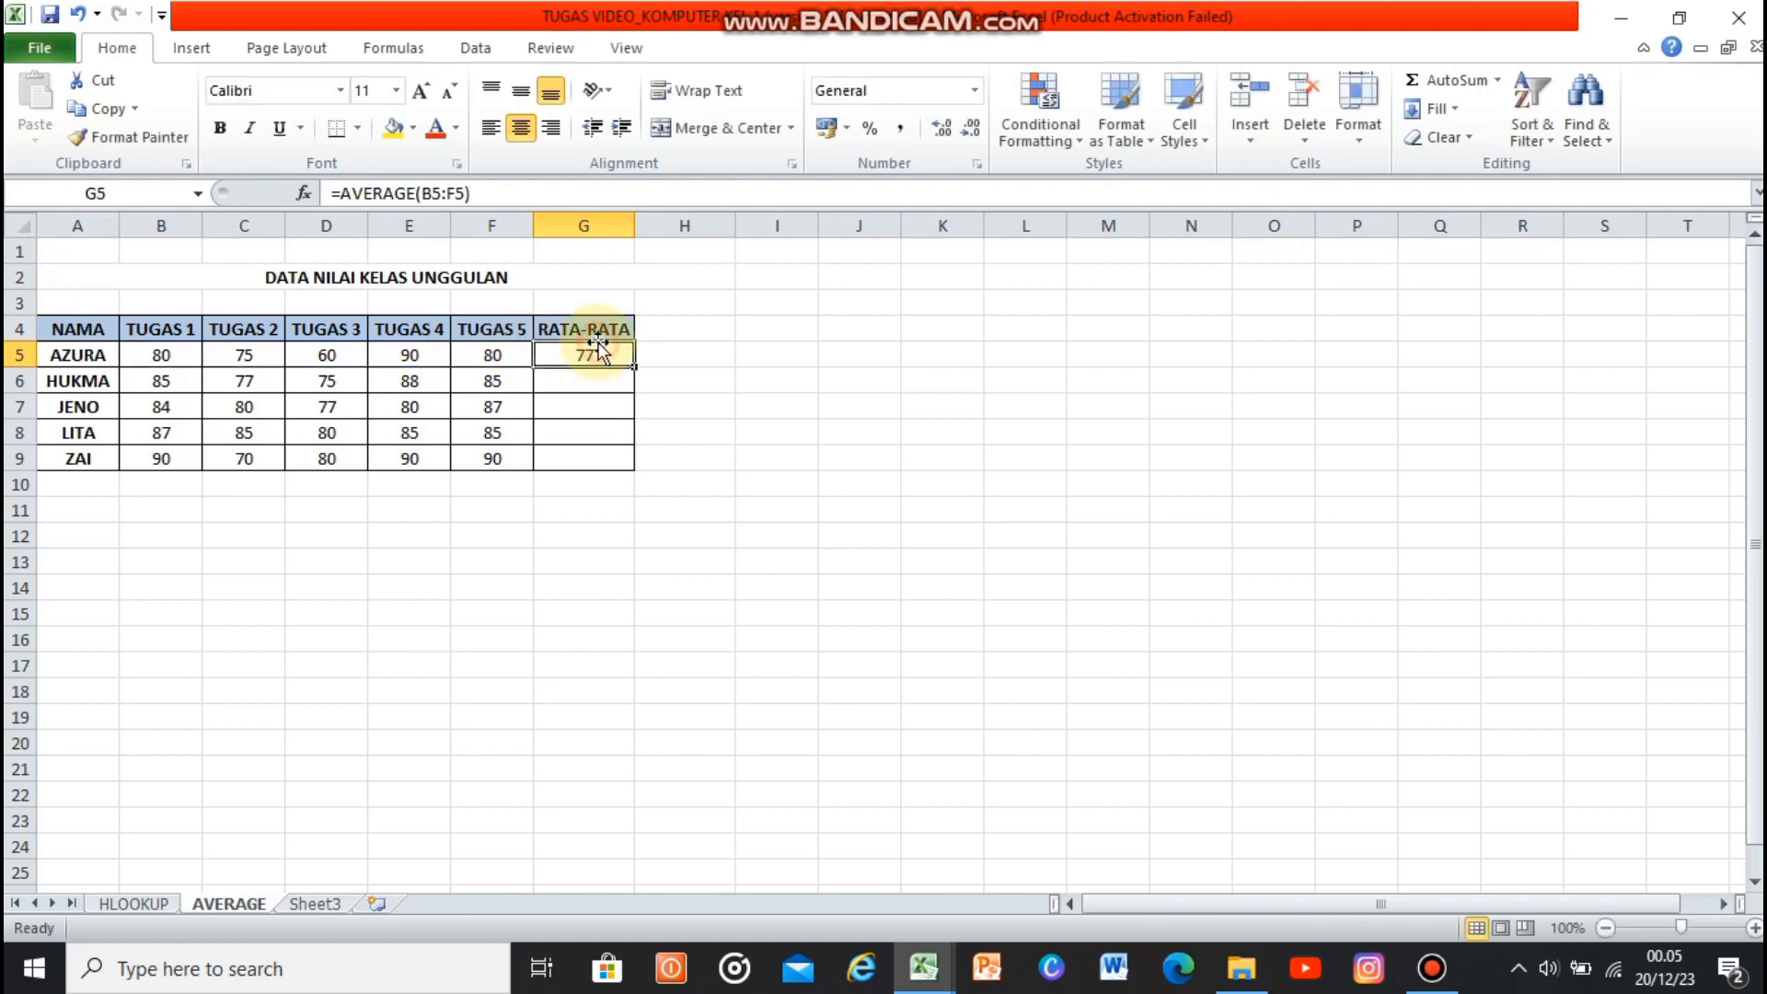
pyautogui.doubleClick(636, 367)
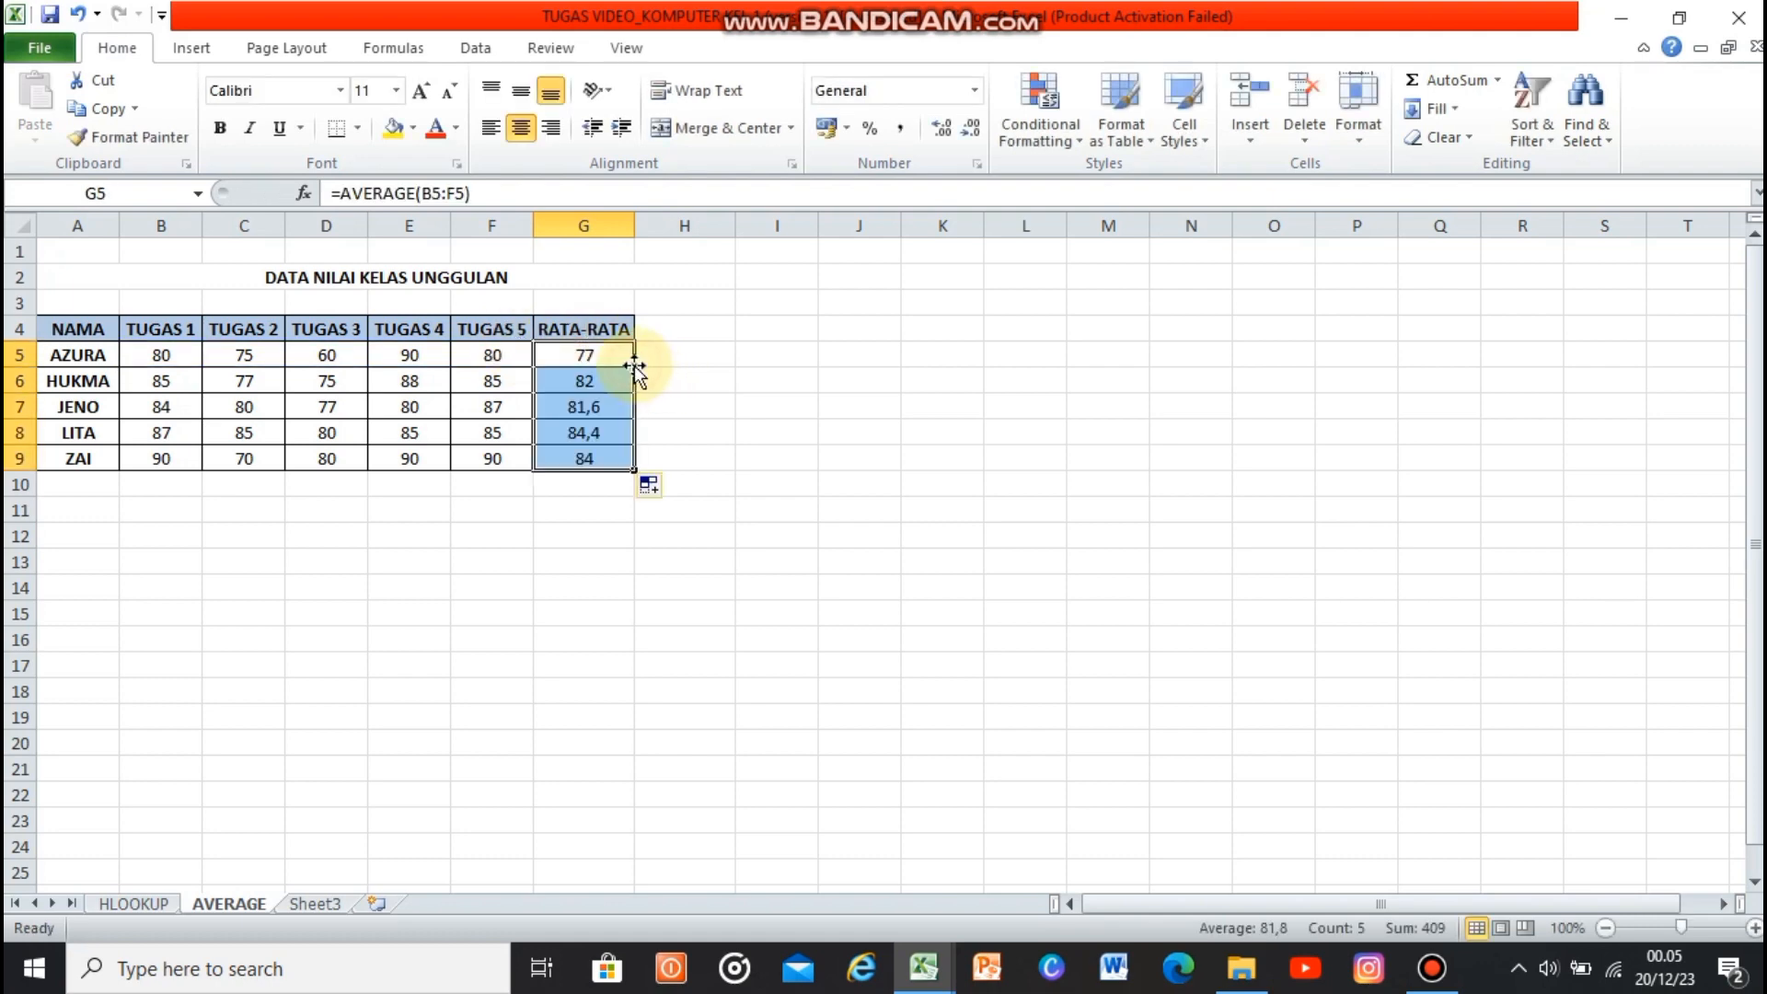
pyautogui.click(673, 405)
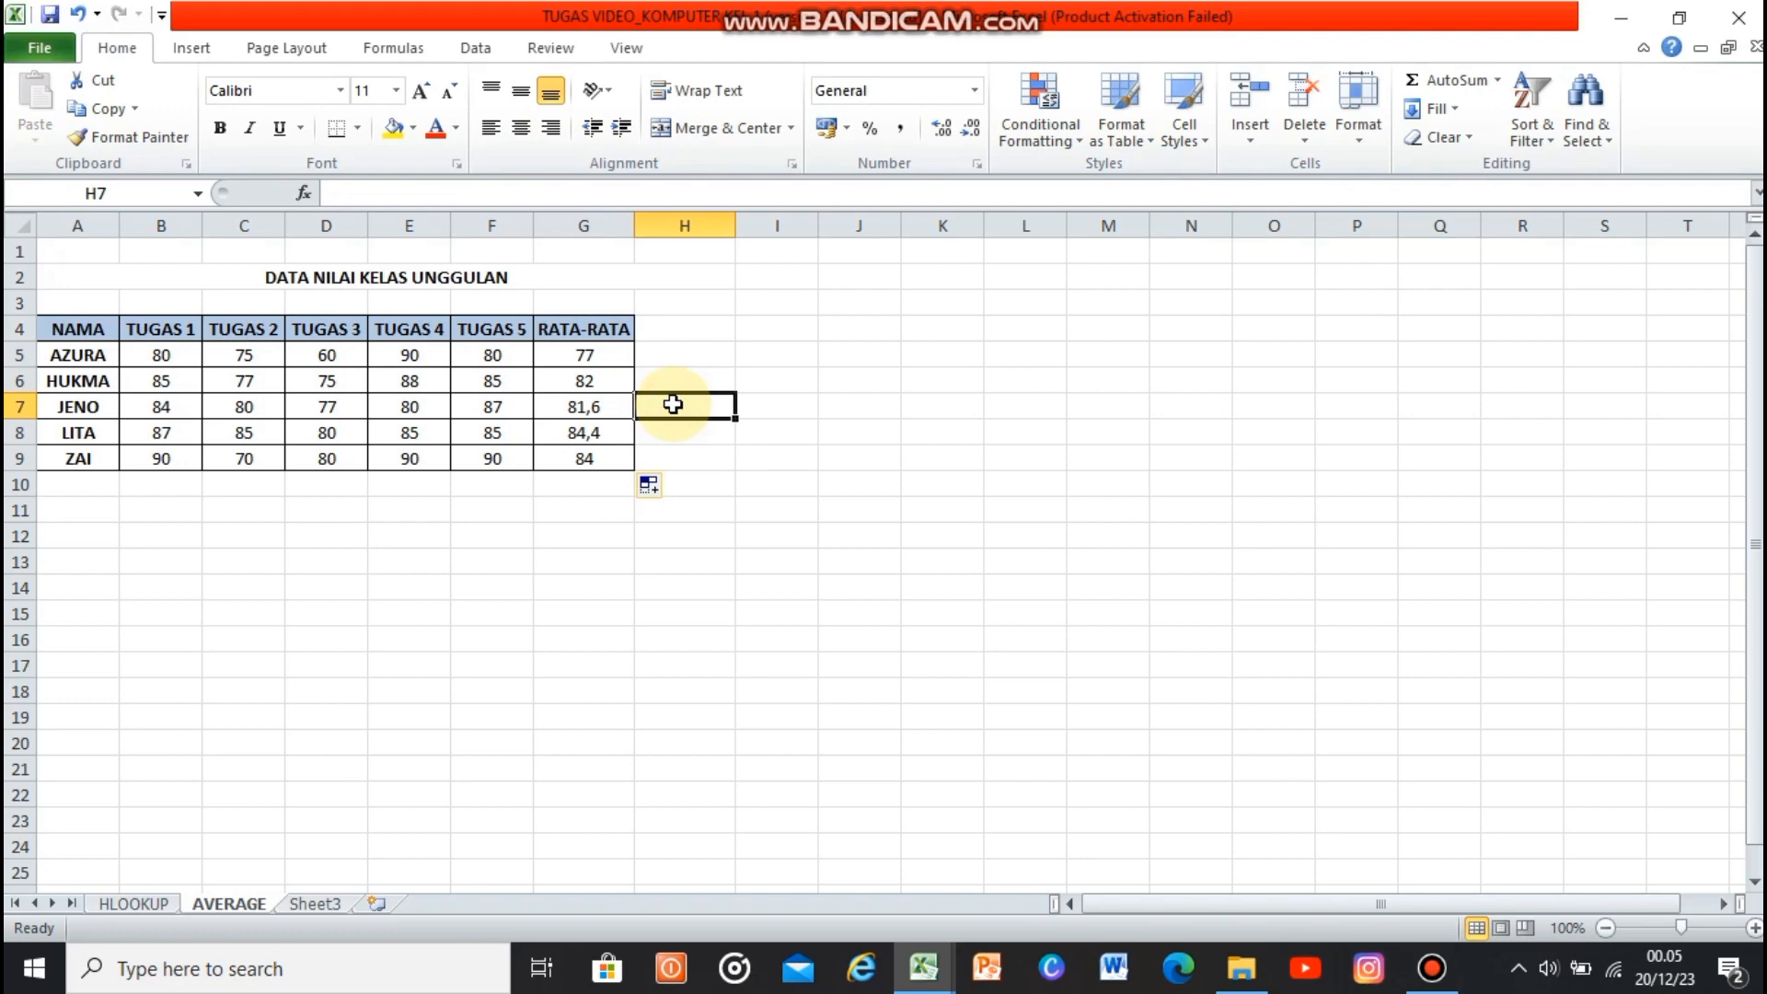
pyautogui.click(580, 483)
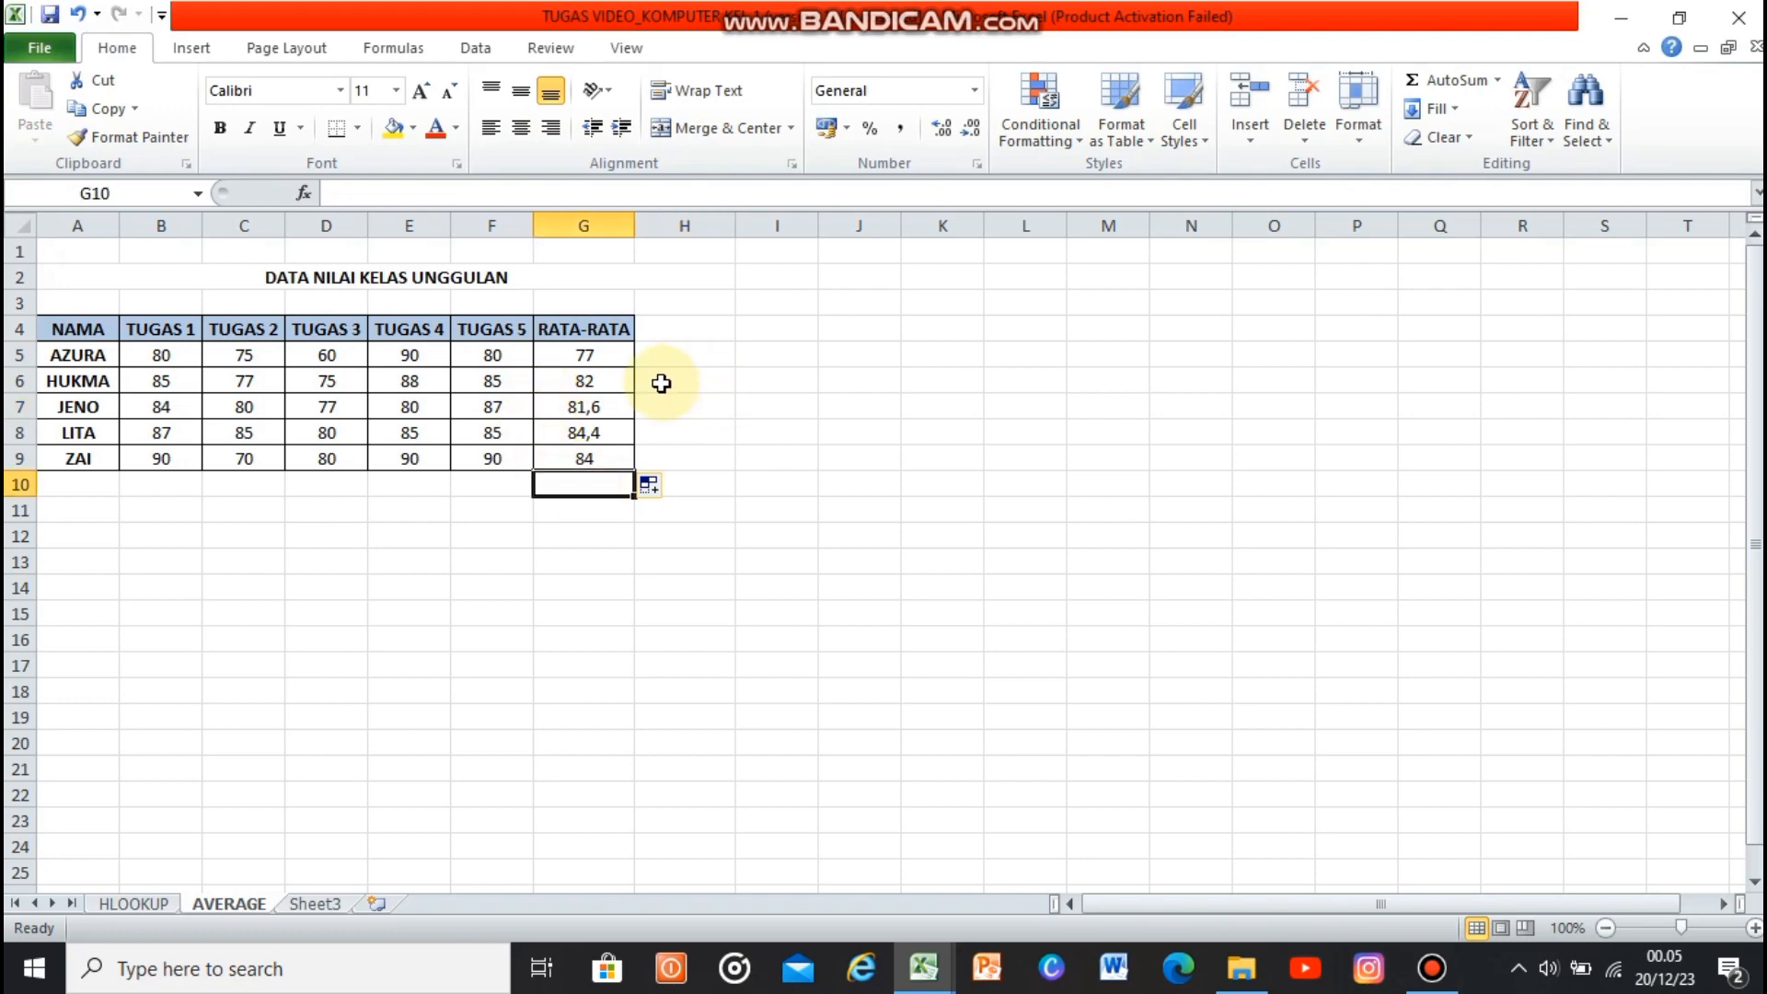
pyautogui.click(661, 383)
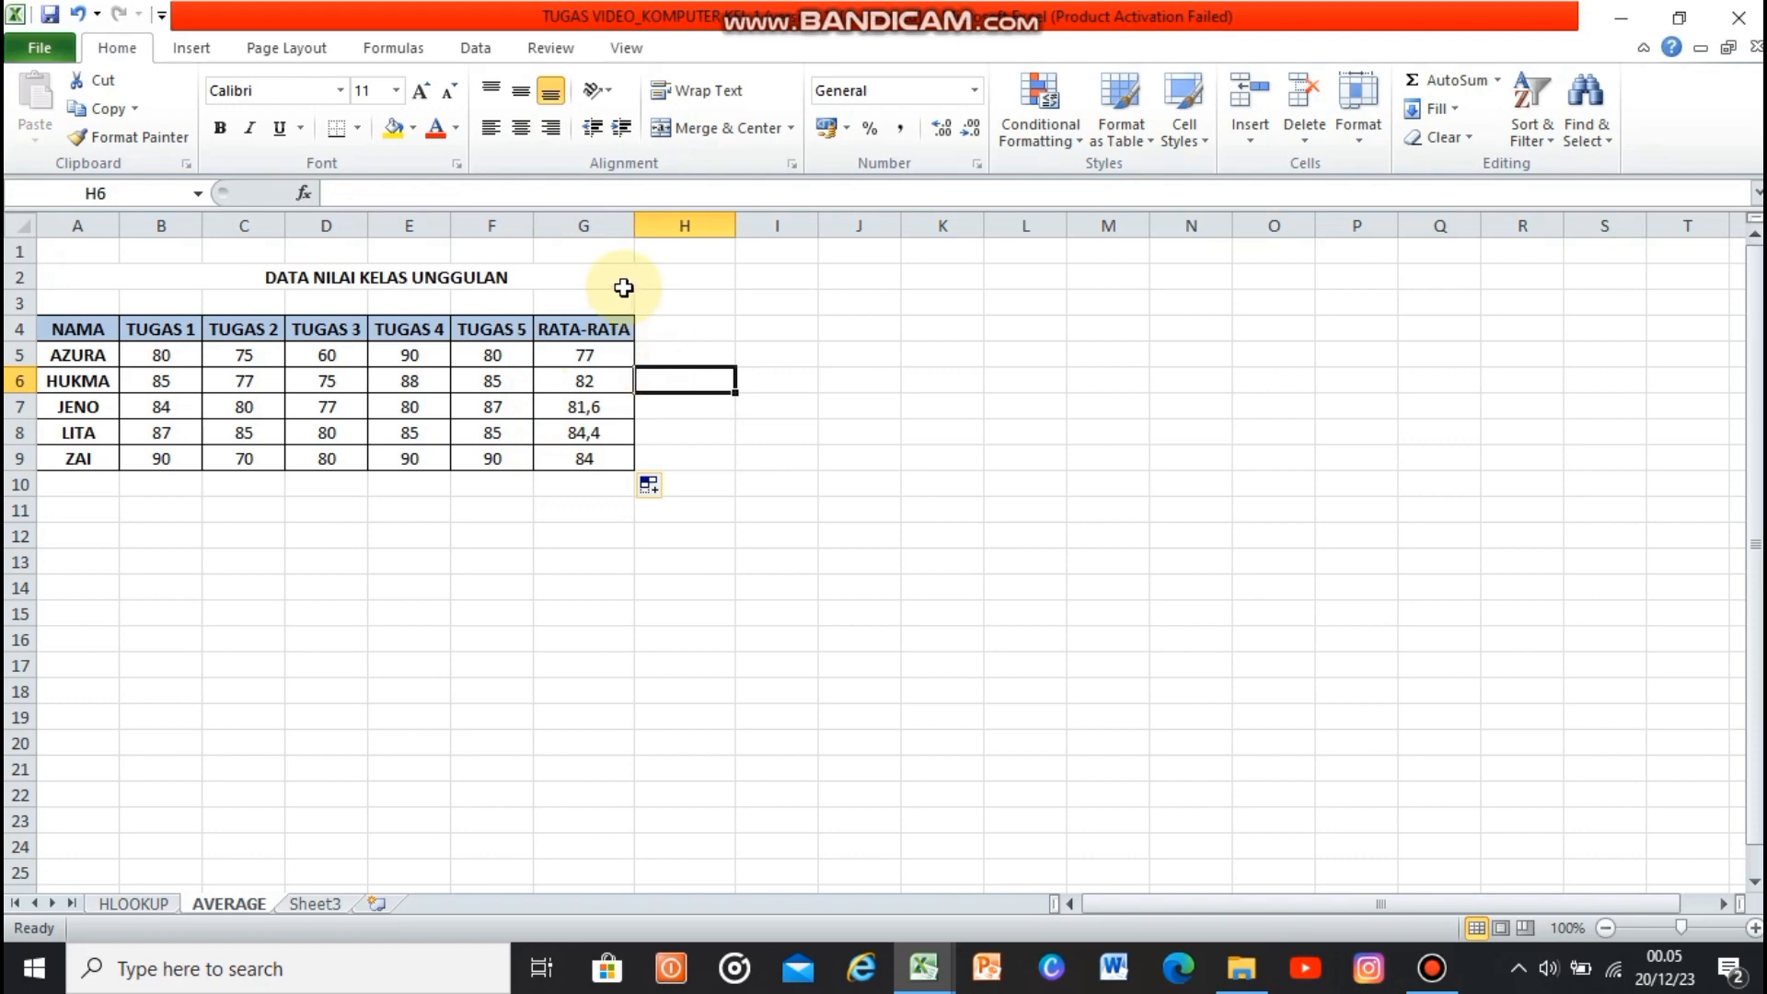
pyautogui.click(769, 506)
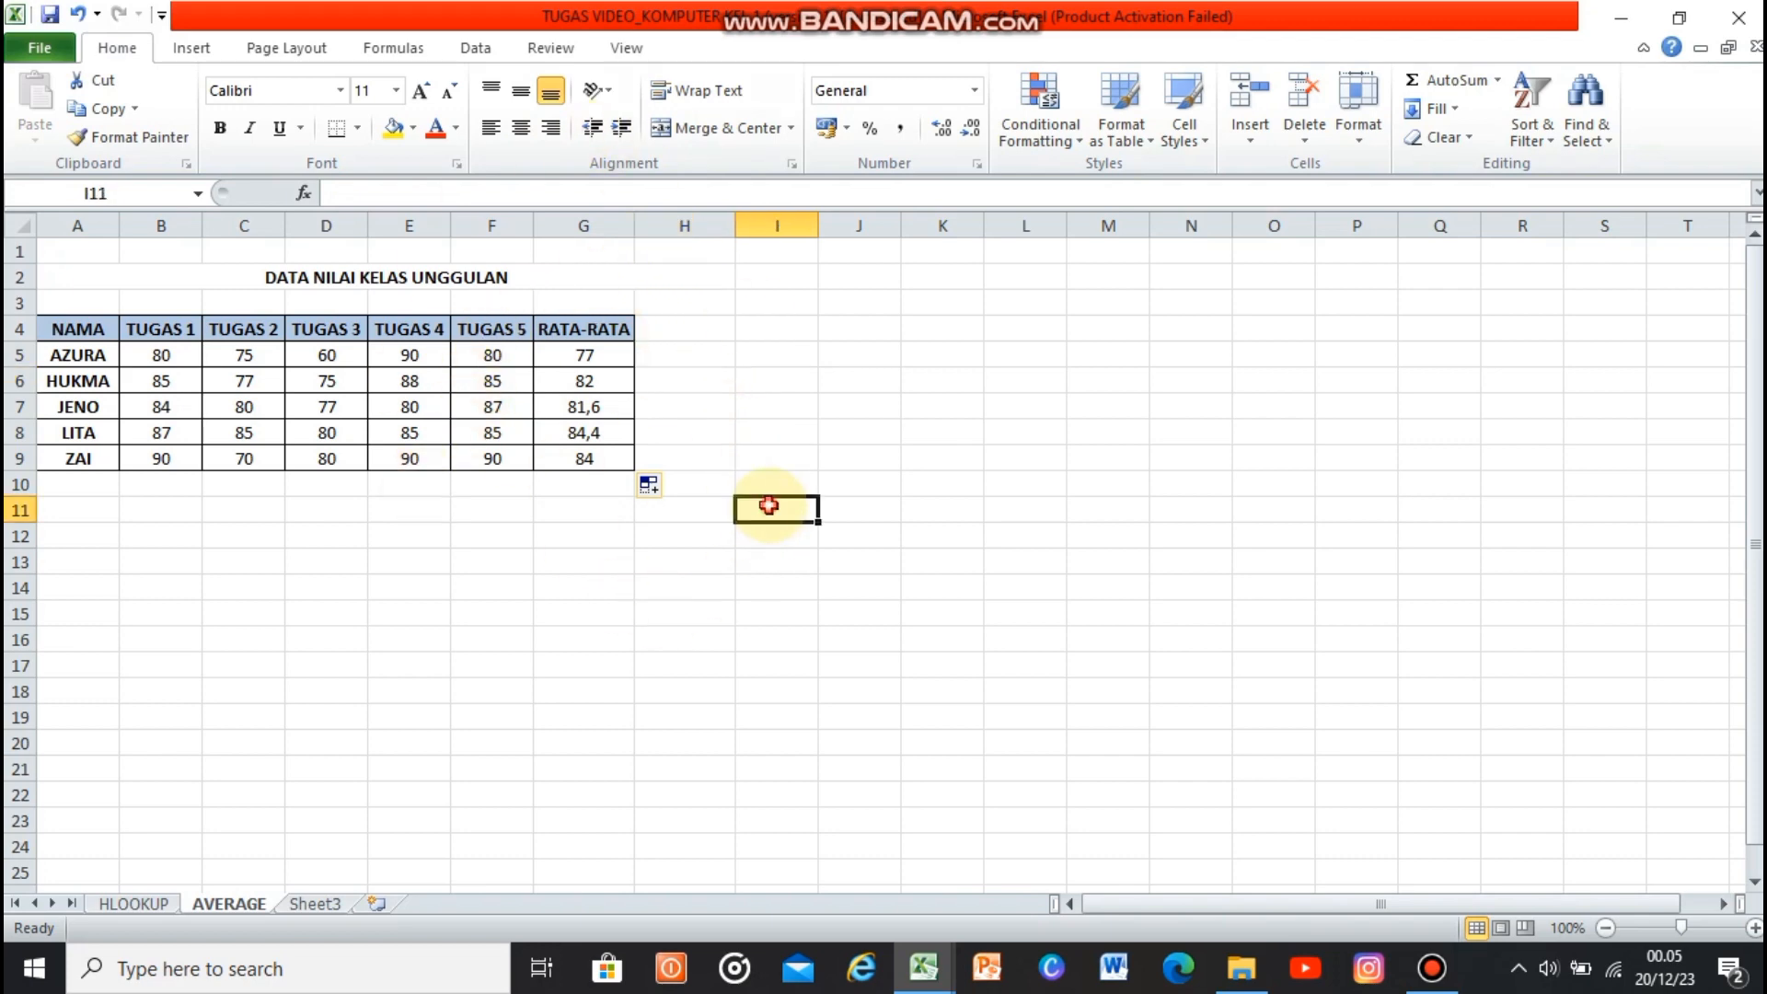
pyautogui.moveTo(1429, 983)
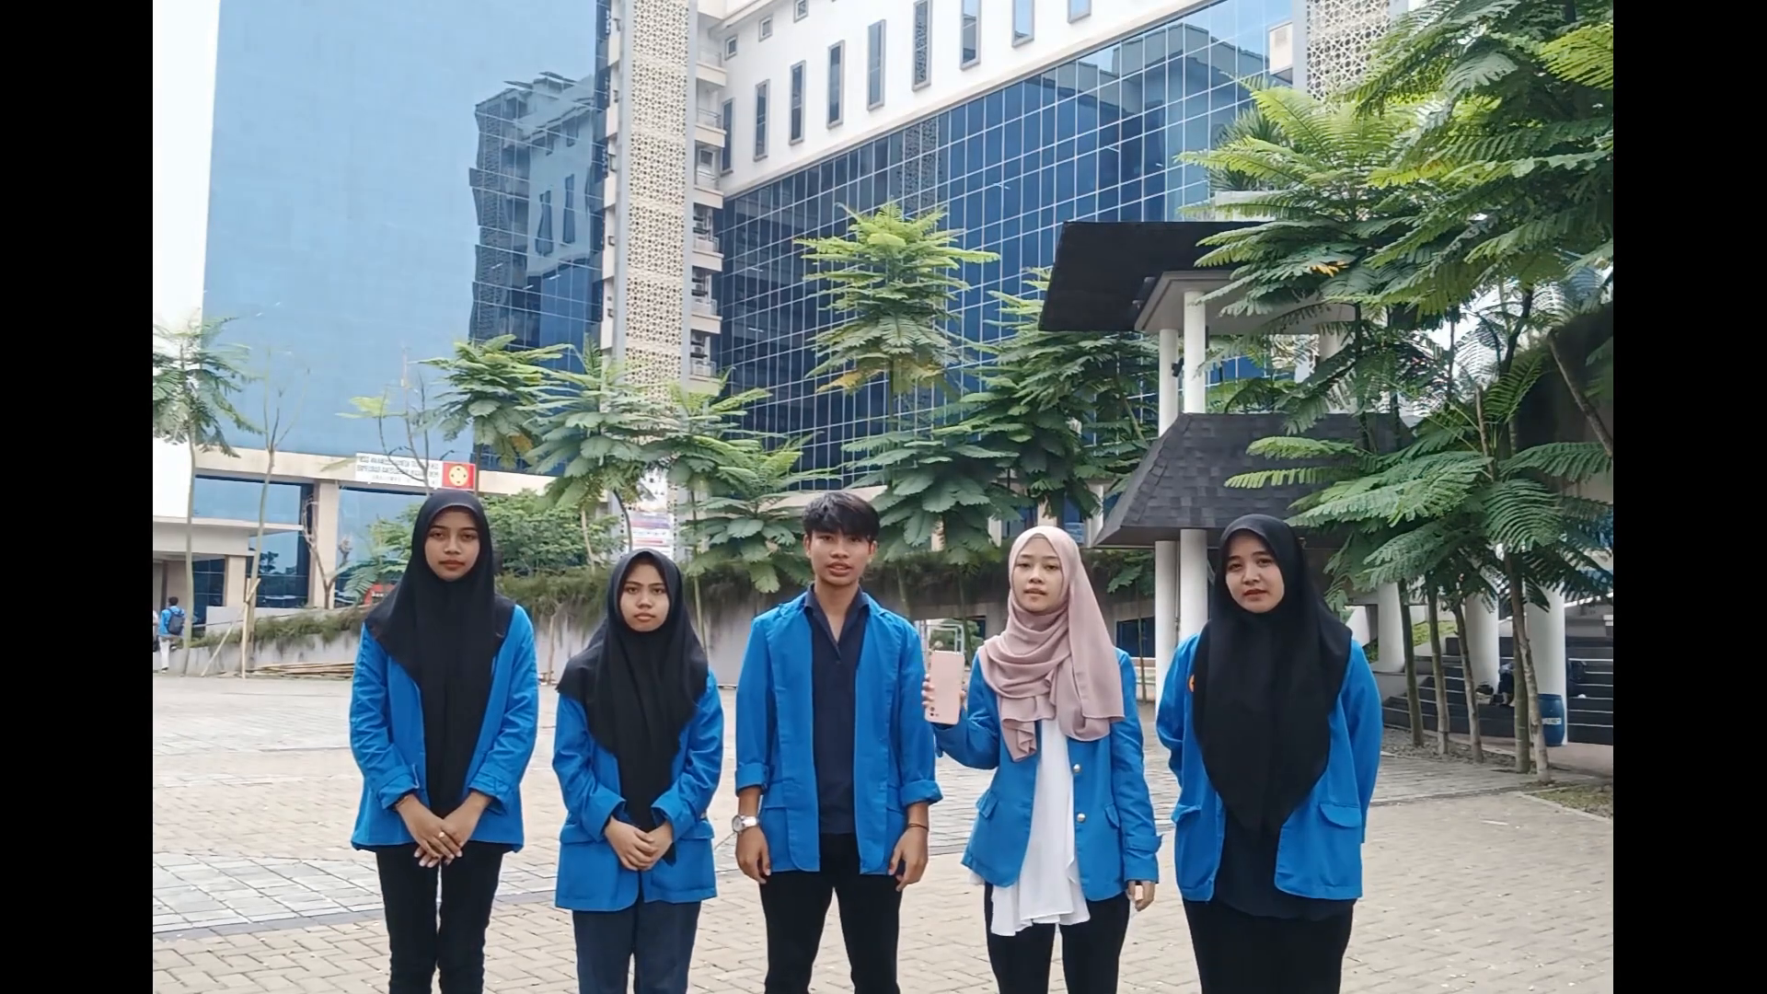